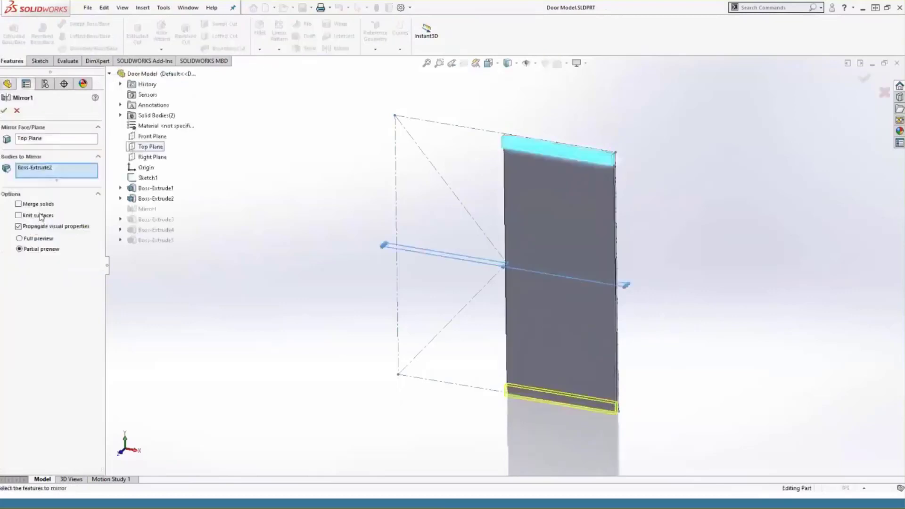
Close the mirror feature's settings and examine the sketch that defines the vertical side boards in Boss-Extrude3
left_click(3, 110)
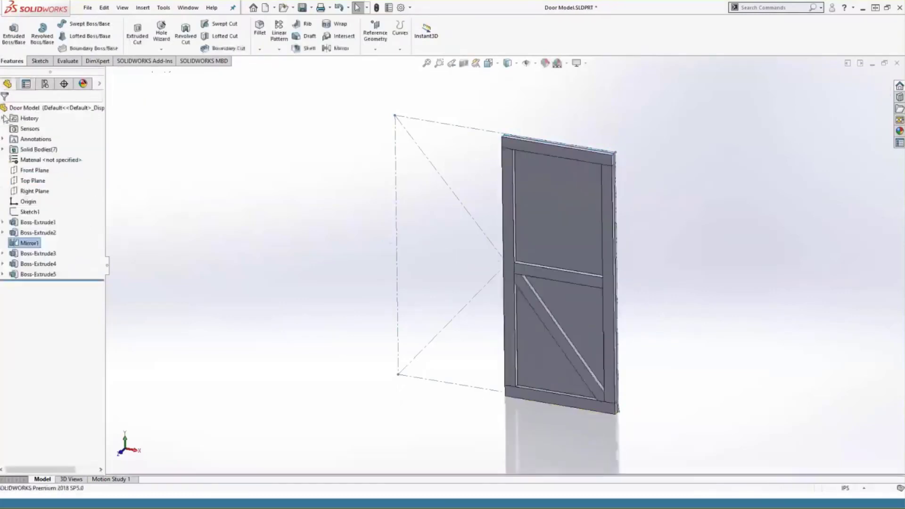
left_click(37, 253)
left_click(66, 223)
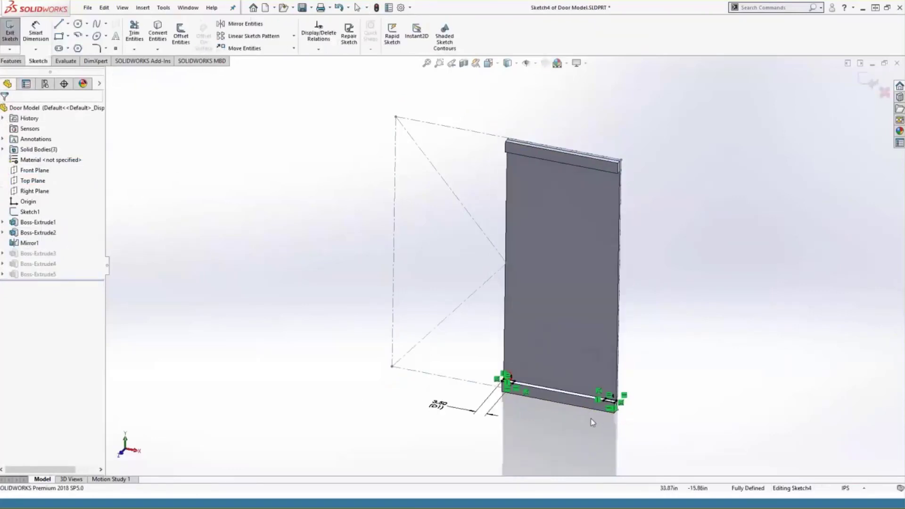
scroll(567, 391, "down", 5)
scroll(545, 366, "down", 2)
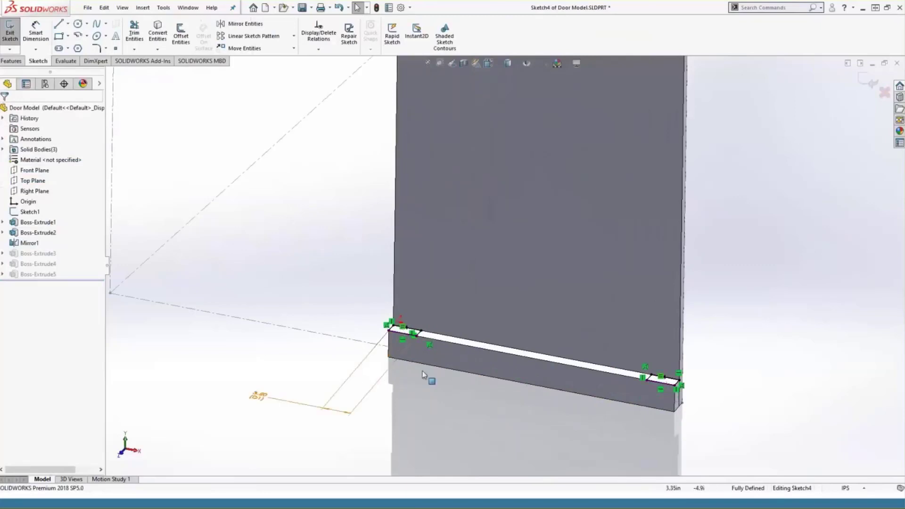
scroll(452, 377, "up", 2)
scroll(452, 374, "up", 4)
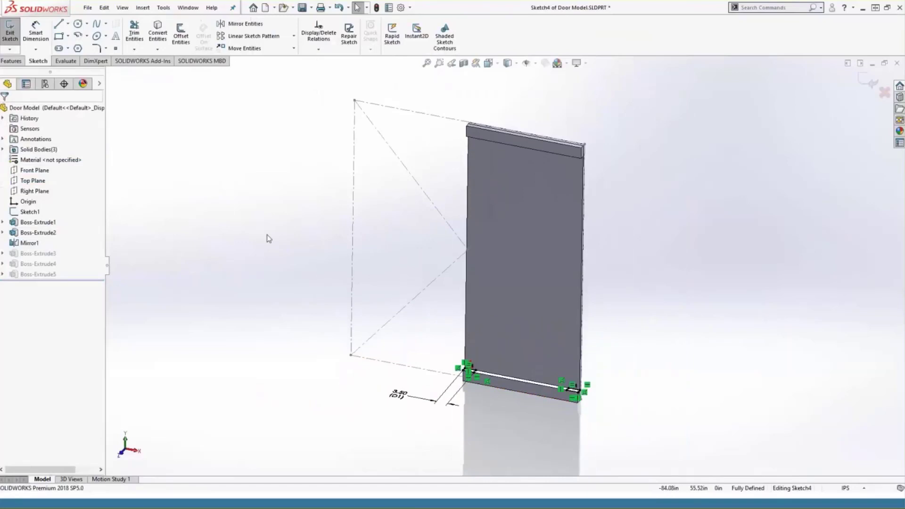
key("ctrl+b")
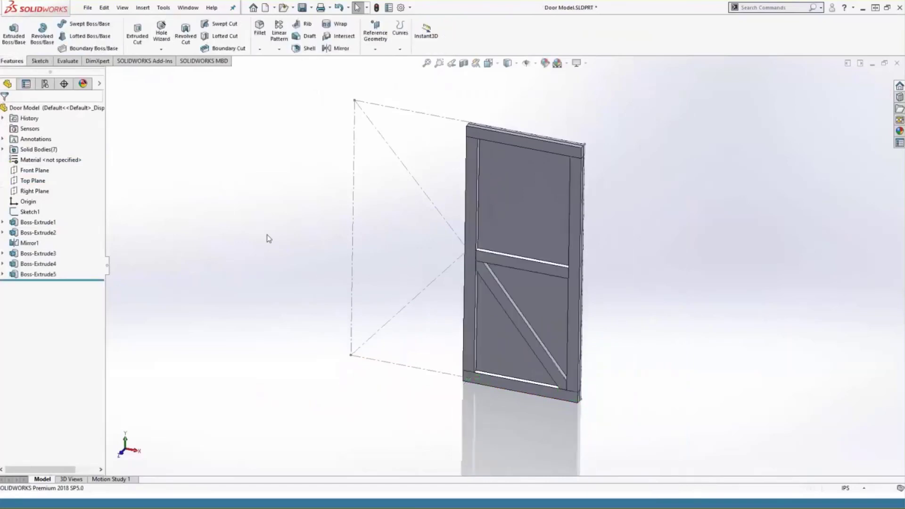
Review the end condition and merge setting of the side boards' extrusion, Boss-Extrude3
left_click(37, 253)
left_click(43, 222)
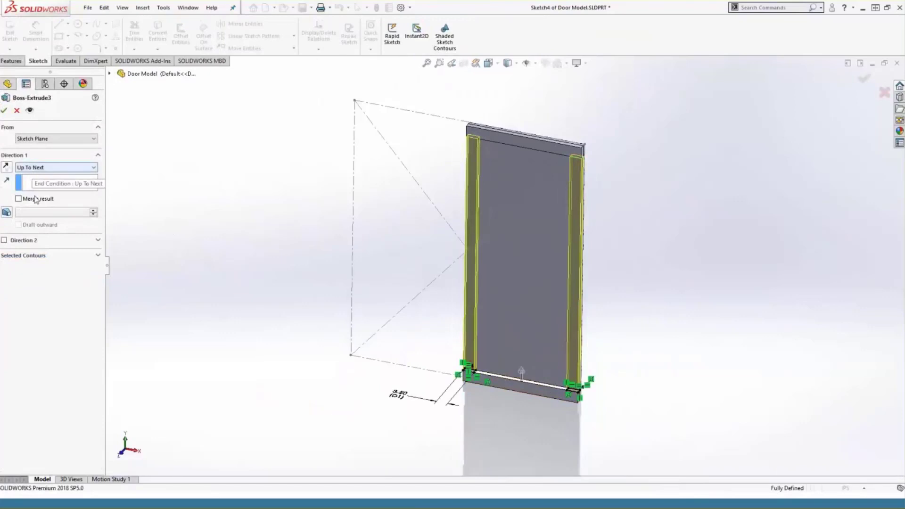
left_click(4, 111)
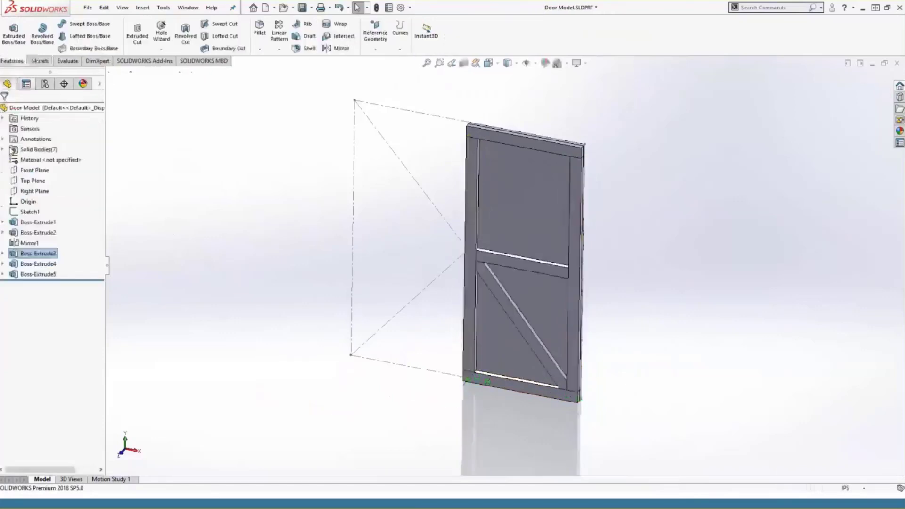
Review the extrusion settings and profile of the horizontal middle rail, Boss-Extrude4
left_click(37, 264)
left_click(52, 236)
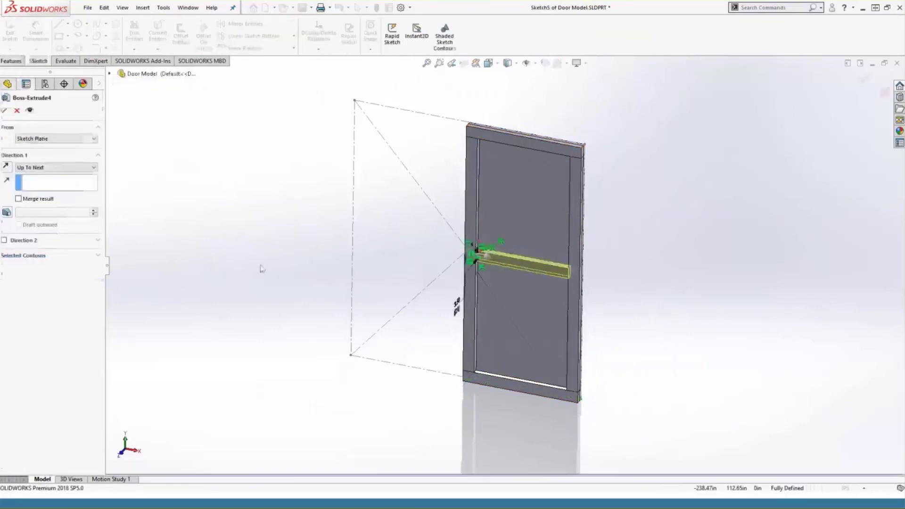
middle_click_drag(380, 274, 370, 269)
scroll(511, 258, "down", 6)
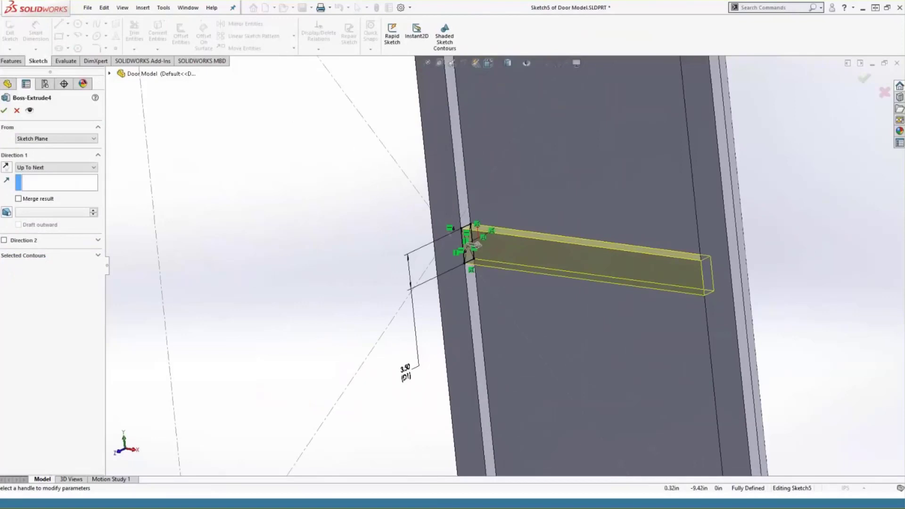
left_click(6, 111)
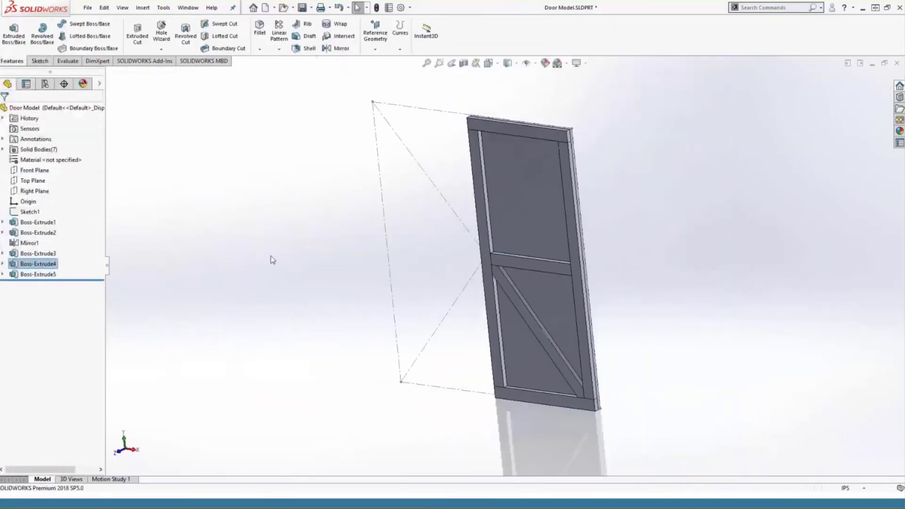
Review the extrusion settings of the diagonal brace, Boss-Extrude5
left_click(37, 274)
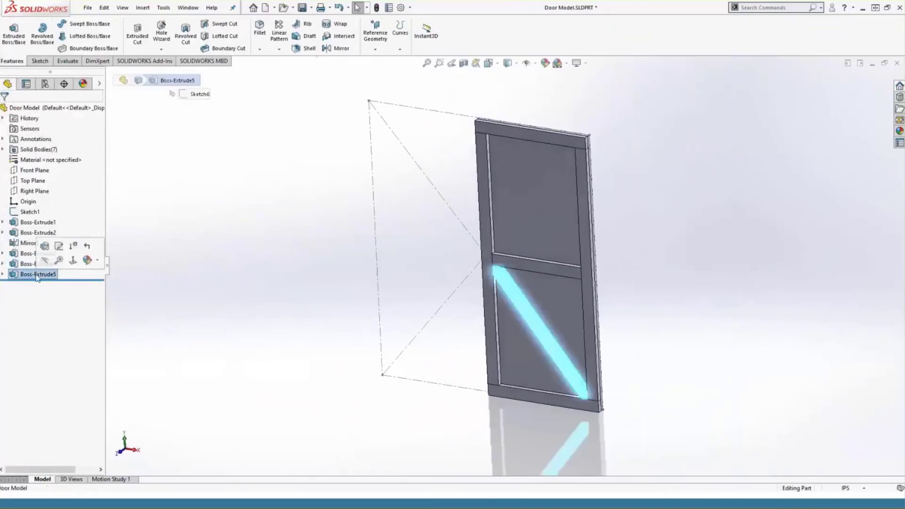
left_click(44, 246)
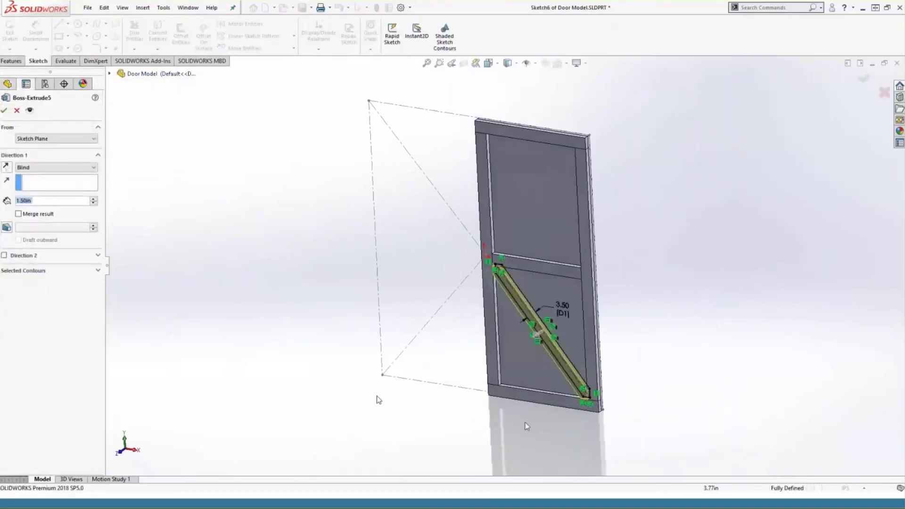
left_click(4, 111)
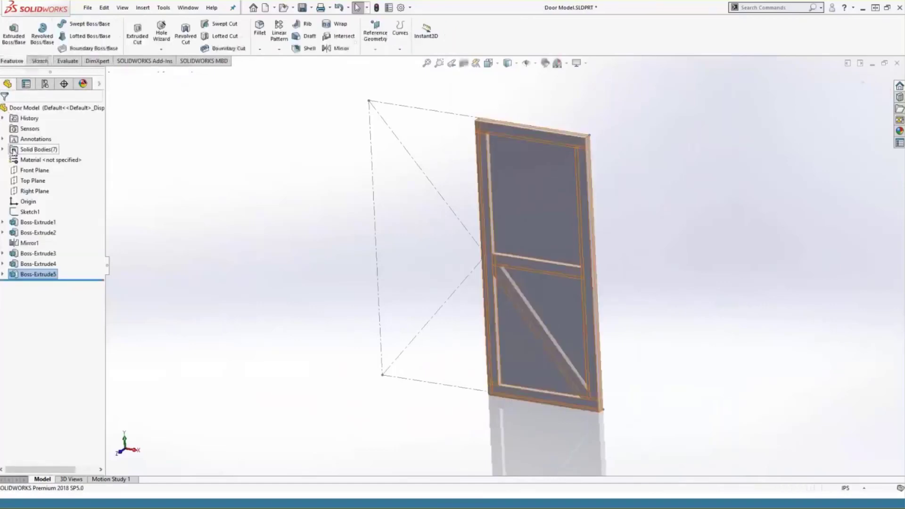
Examine the part's list of solid bodies, highlighting the mirrored board, both side boards, the middle rail and the brace
left_click(2, 149)
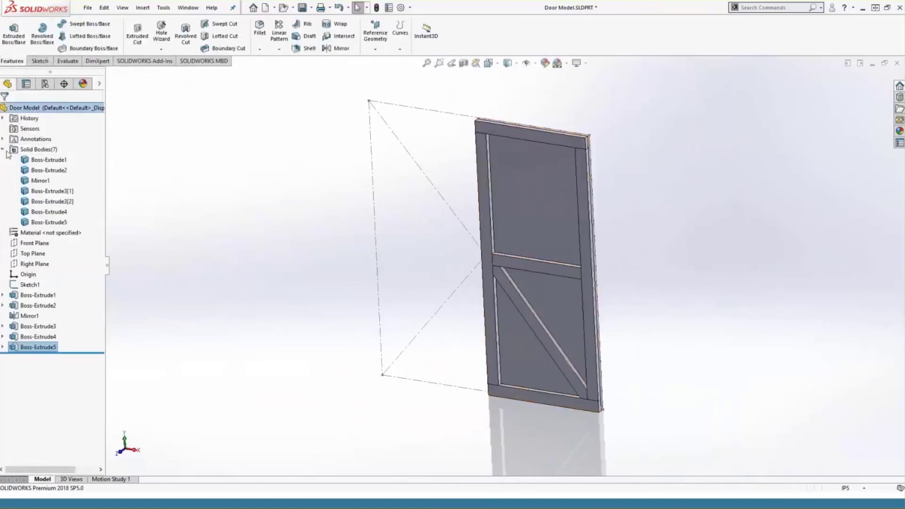
left_click(40, 181)
left_click(40, 191)
left_click(42, 201)
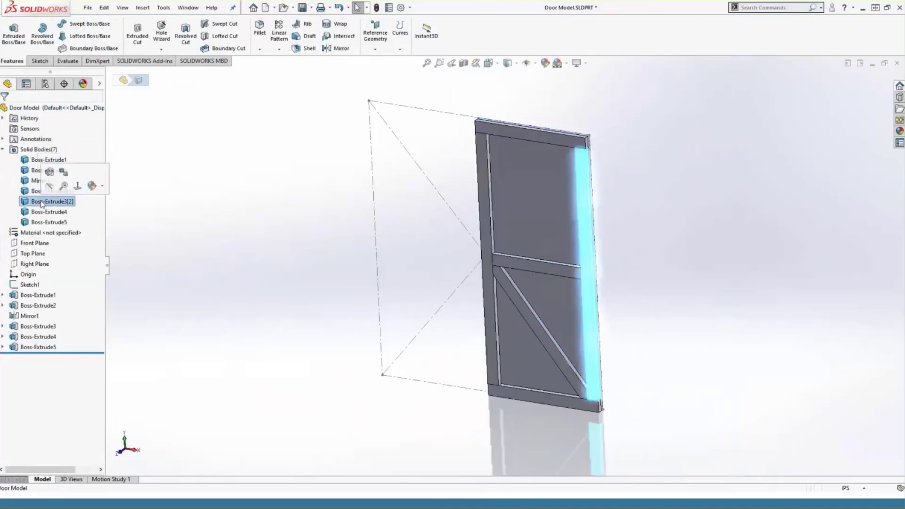
left_click(44, 212)
left_click(47, 222)
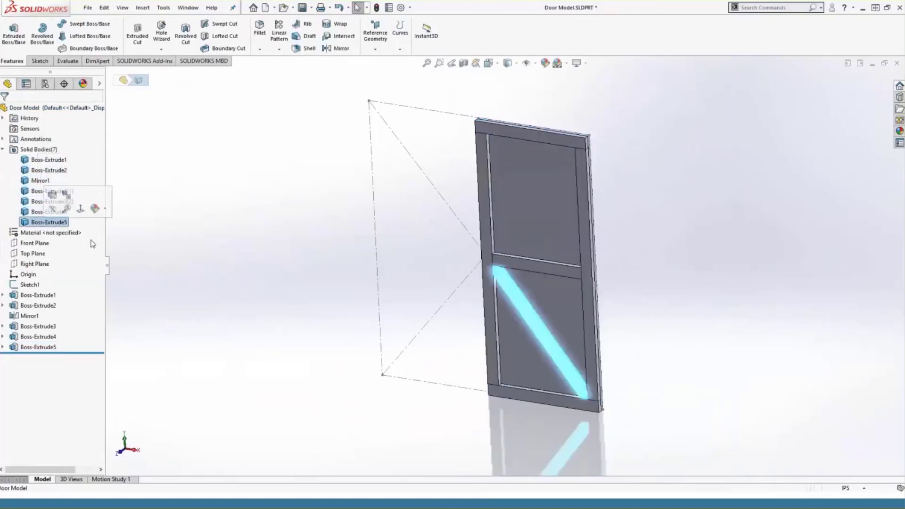
left_click(131, 248)
left_click(4, 150)
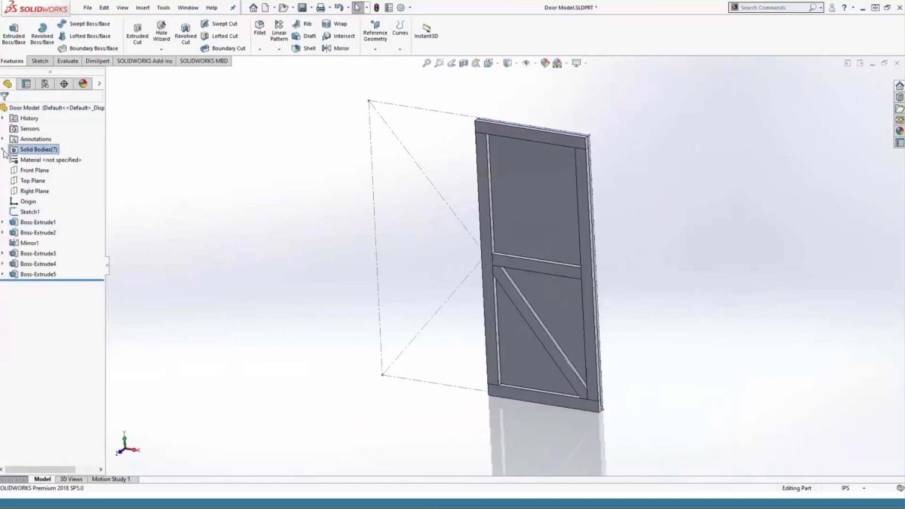
Mirror all solid bodies of the door about the Right Plane without merging solids
left_click(333, 49)
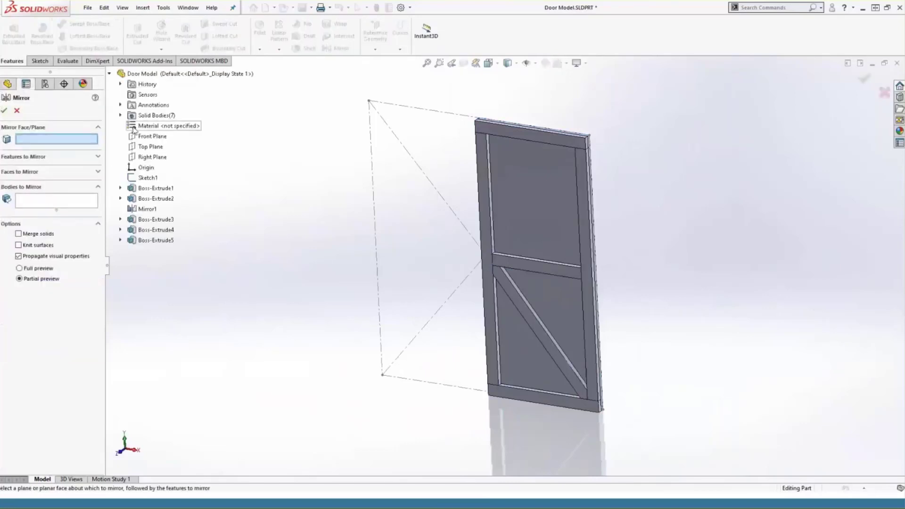
left_click(151, 157)
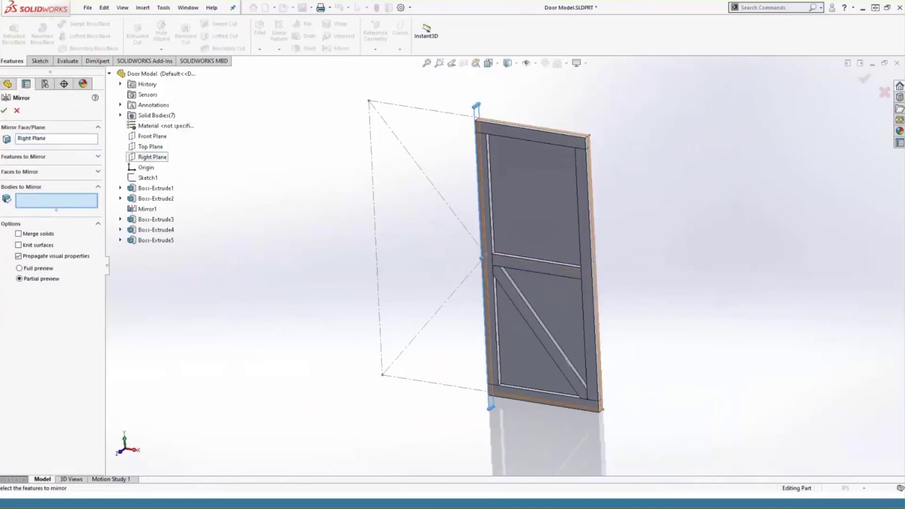
left_click_drag(424, 94, 648, 431)
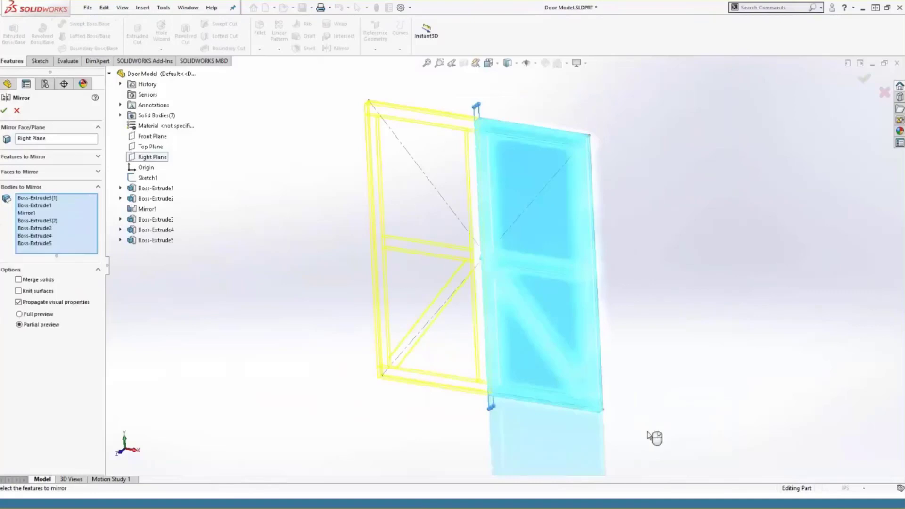
left_click(4, 111)
mouse_move(347, 272)
middle_mouse_down()
mouse_move(353, 256)
mouse_move(193, 268)
mouse_move(336, 263)
mouse_move(347, 271)
middle_mouse_up()
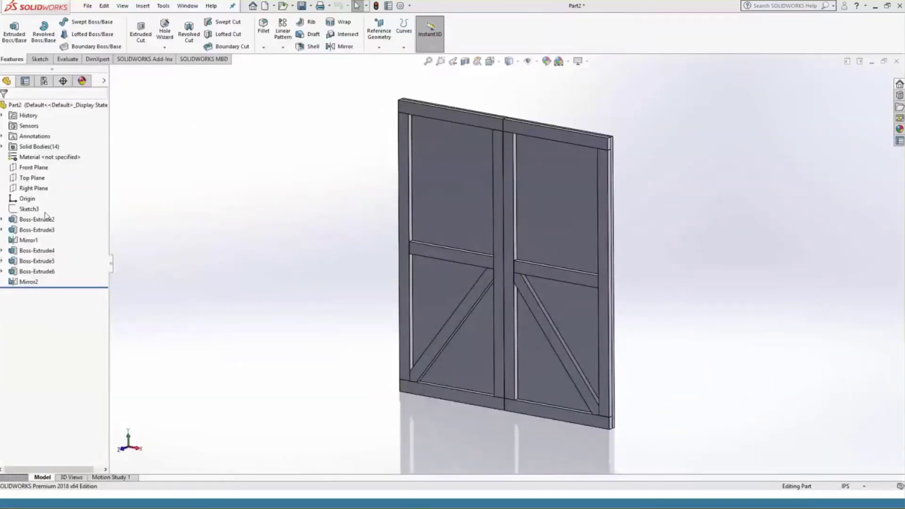
Rename Sketch3 as Control Sketch
left_click(30, 209)
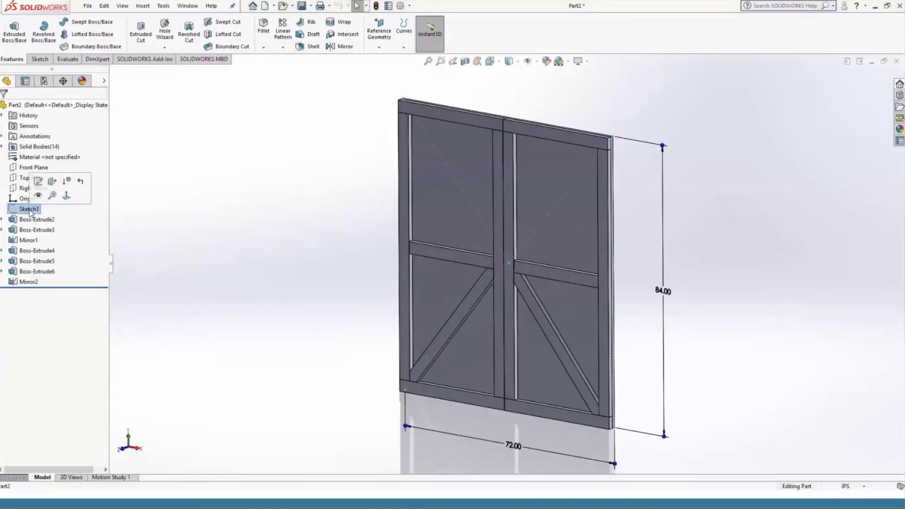
left_click(29, 208)
type("C")
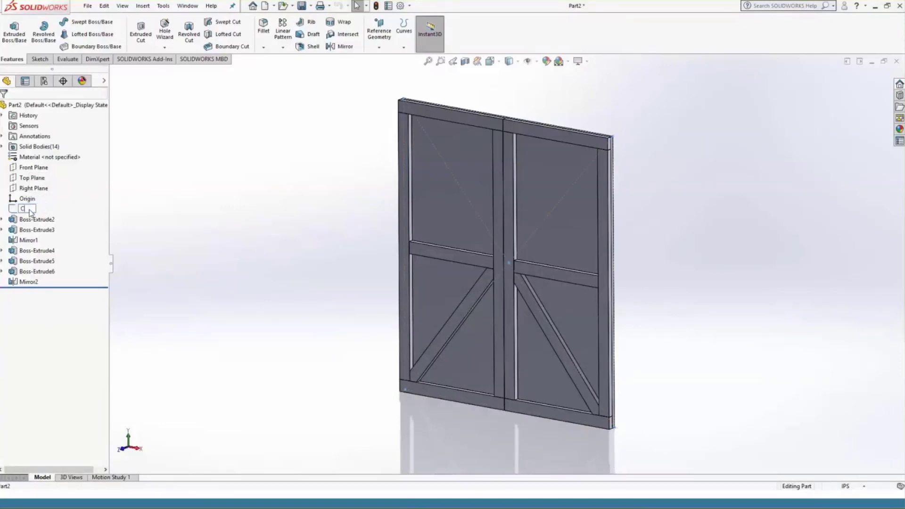
type("ontrol Sketch")
key("Return")
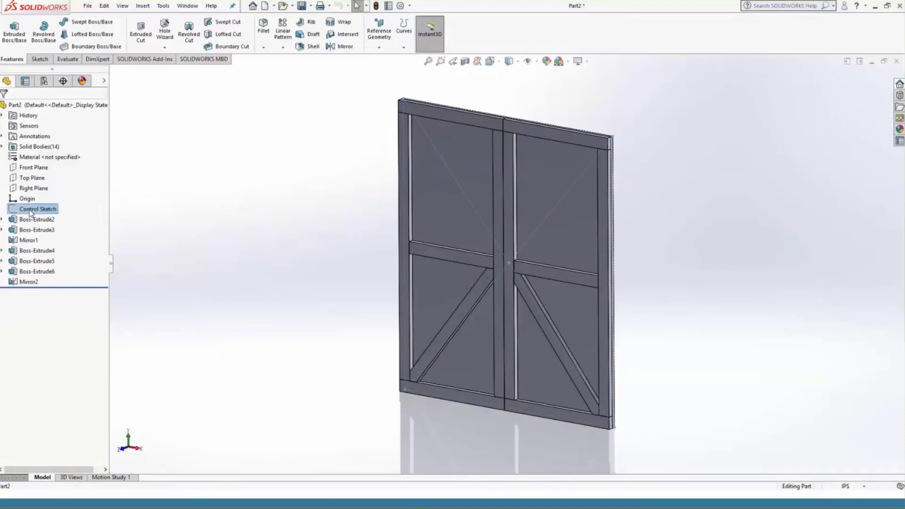
Check the Door Height and Door Width dimensions of the Control Sketch
double_click(12, 209)
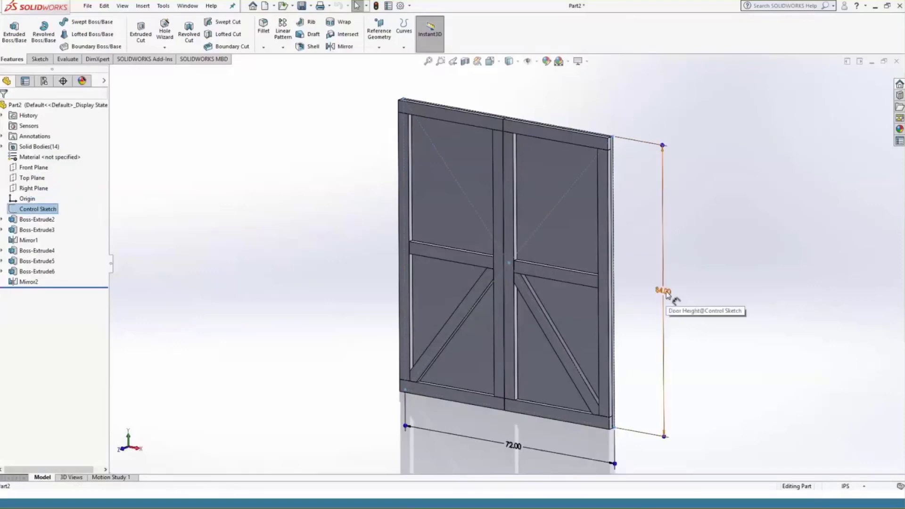
double_click(664, 291)
left_click(629, 291)
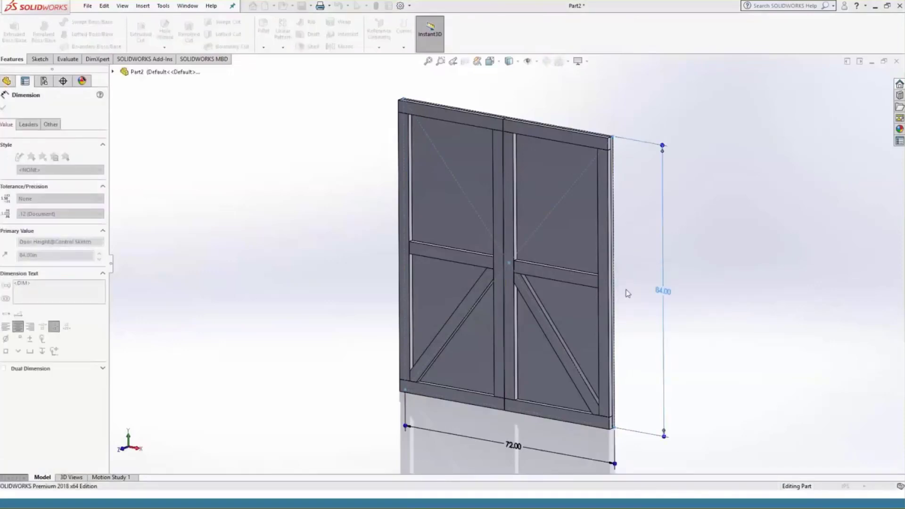
double_click(513, 445)
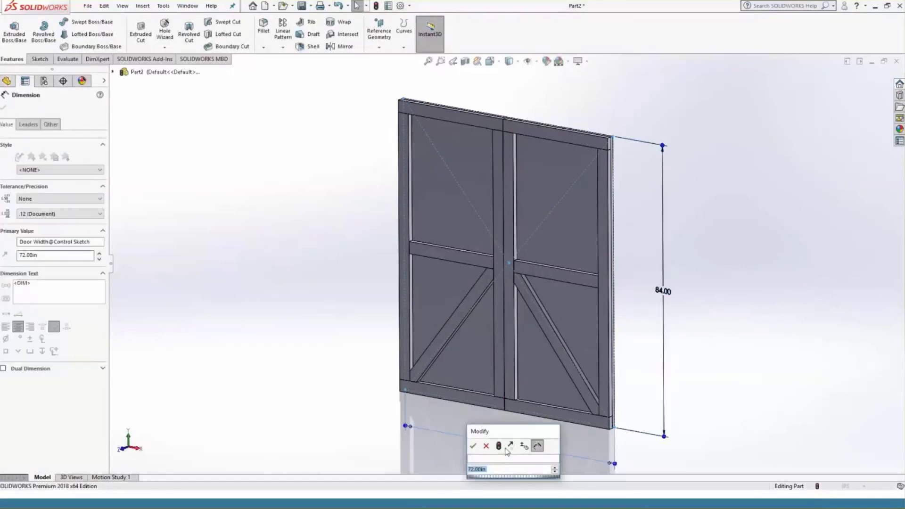
left_click(473, 446)
left_click(197, 265)
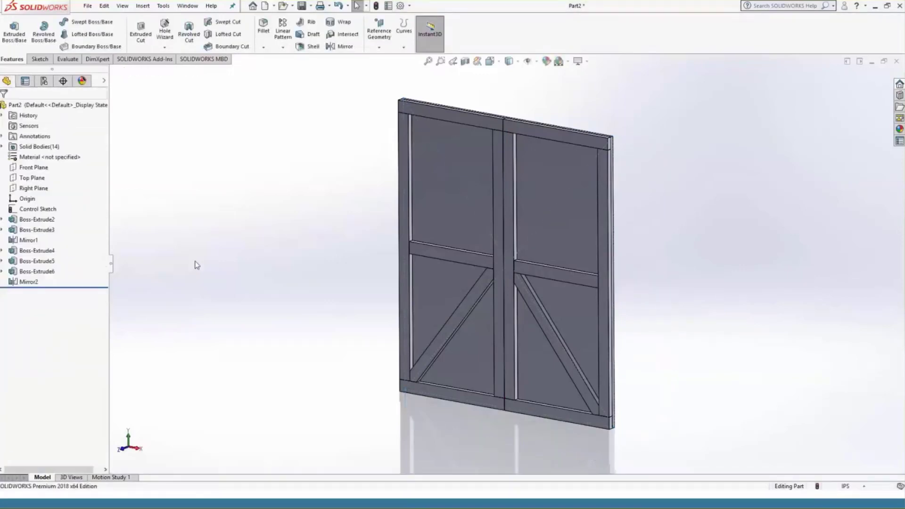
Rename the door panel extrusion, Boss-Extrude2, as Main Panel
left_click(37, 220)
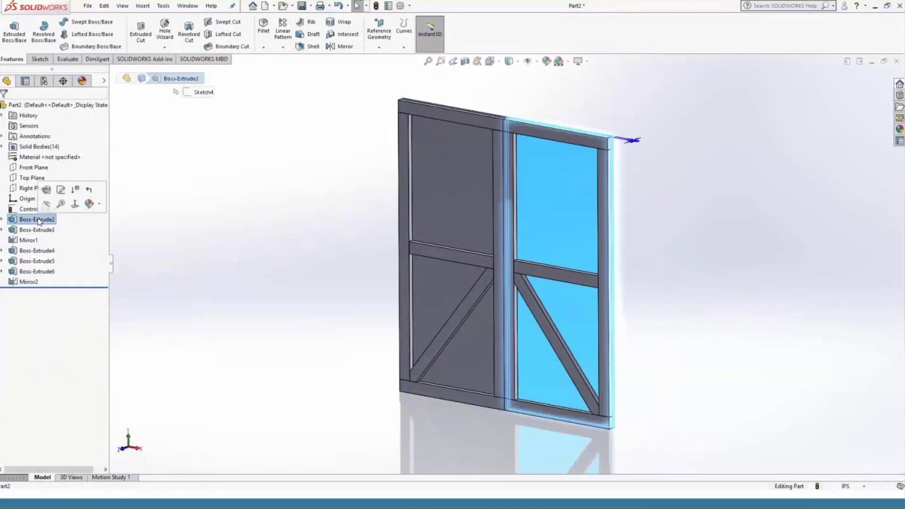
left_click(38, 220)
type("Main Panel")
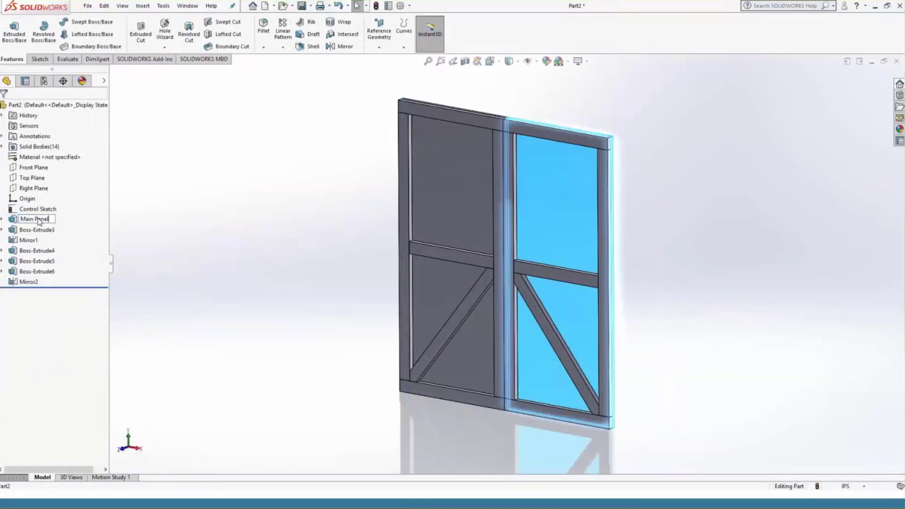
key("Return")
Rename the upper board's extrusion, Boss-Extrude3, as Top 2x4
left_click(38, 231)
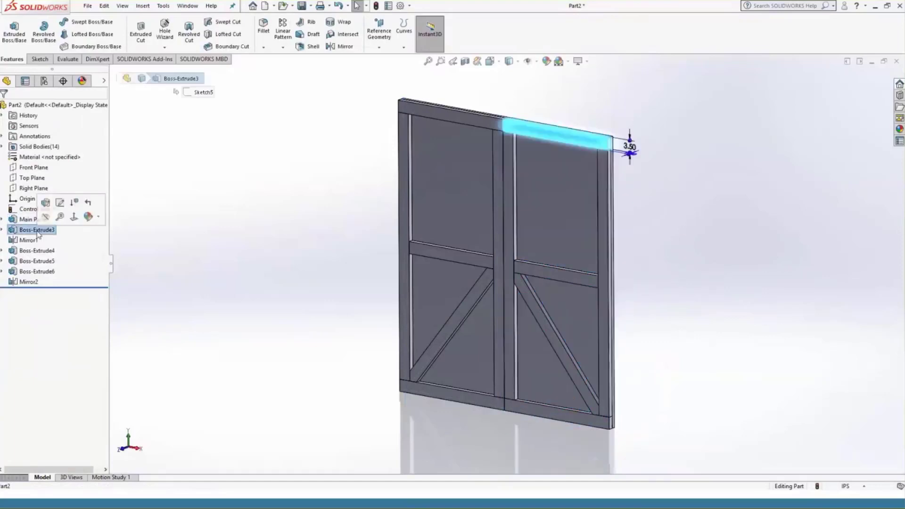
left_click(37, 230)
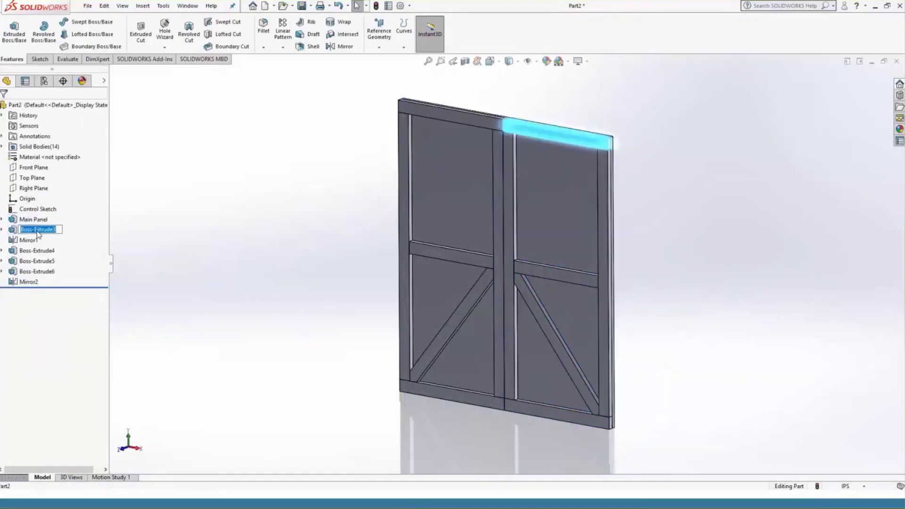
type("Top 2x4")
key("Return")
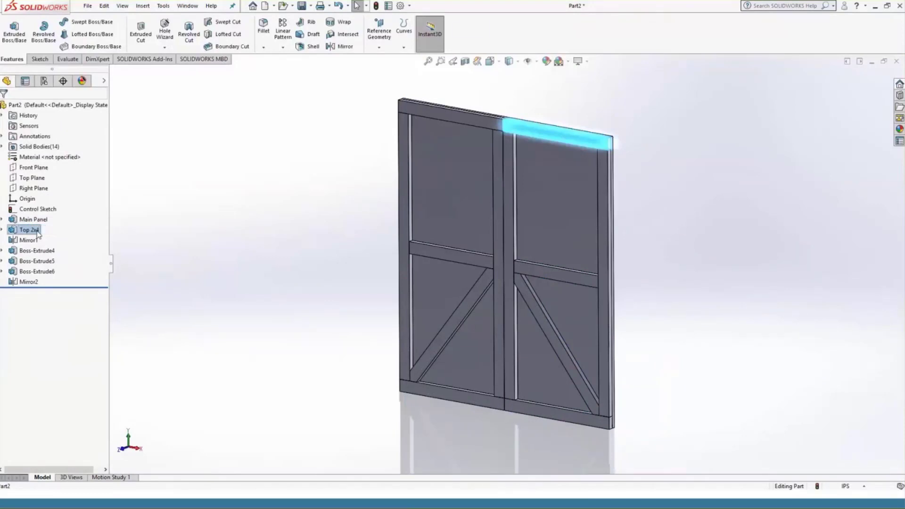
Rename the lower board's mirror feature, Mirror1, as Bottom 2x4
left_click(28, 241)
left_click(30, 241)
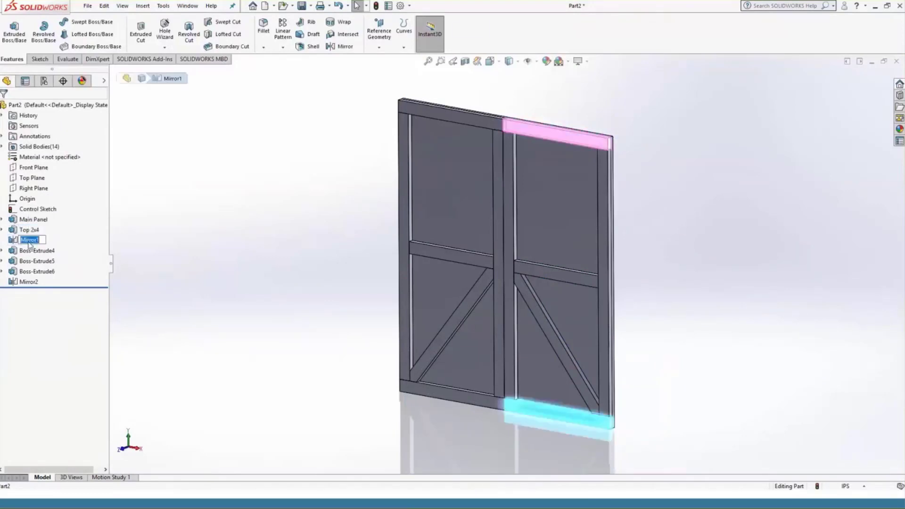
type("Botto")
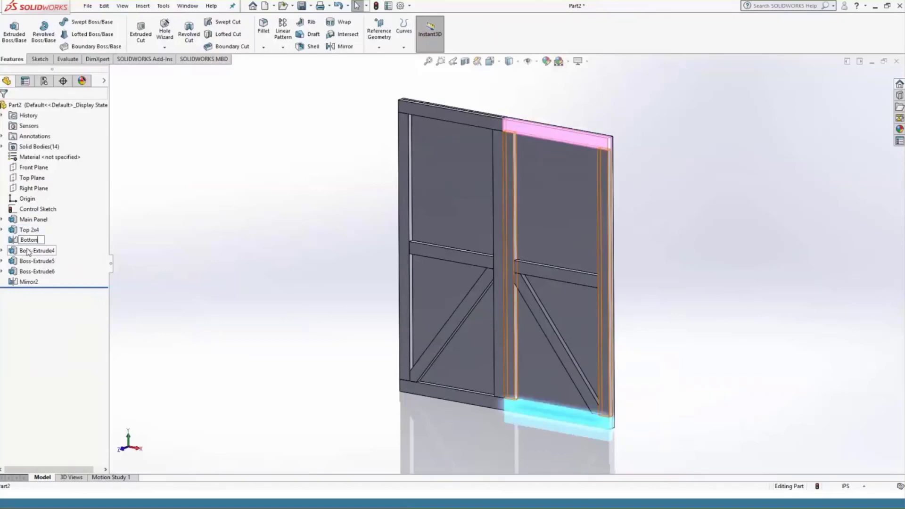
type("m 2x4")
key("Return")
Rename the vertical boards' extrusion, Boss-Extrude4, as Side 2x4s
left_click(28, 251)
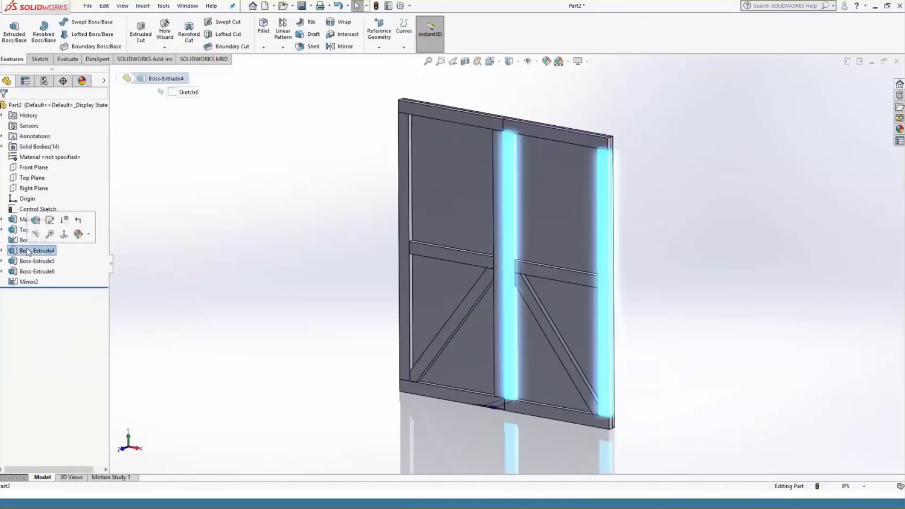
left_click(29, 252)
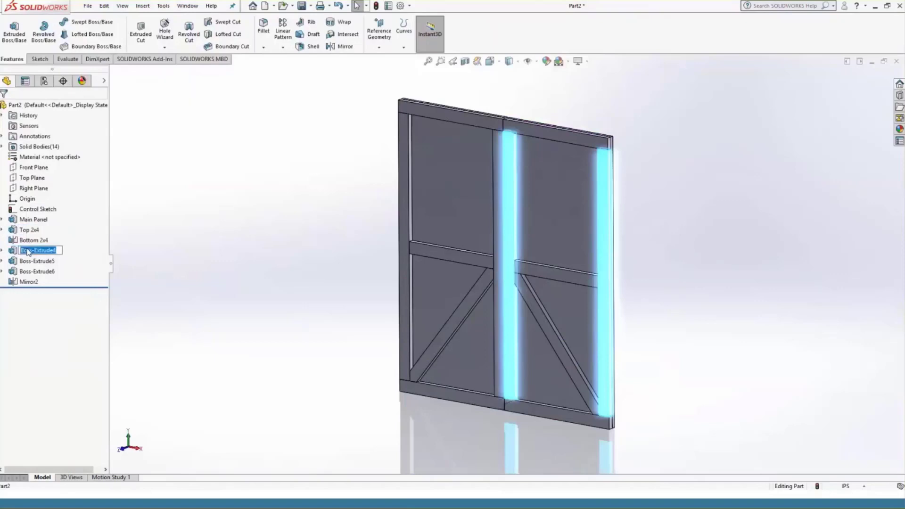
type("Side 2x4s")
key("Return")
Rename the horizontal middle board's extrusion, Boss-Extrude5, as Middle 2x4
left_click(35, 262)
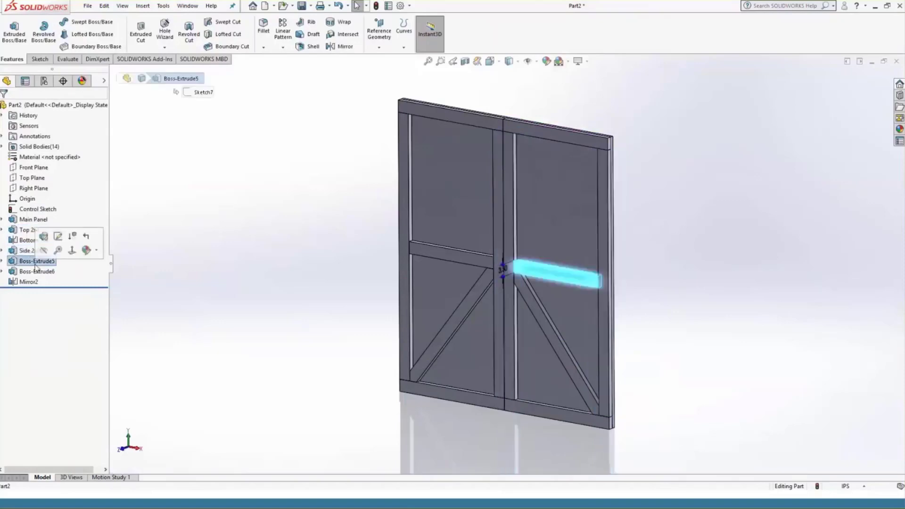
left_click(35, 264)
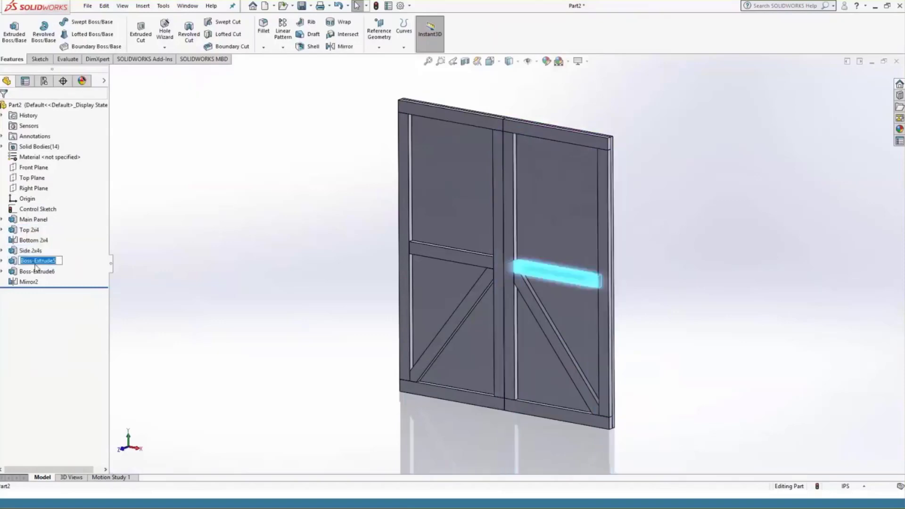
type("Middle 2x4")
key("Return")
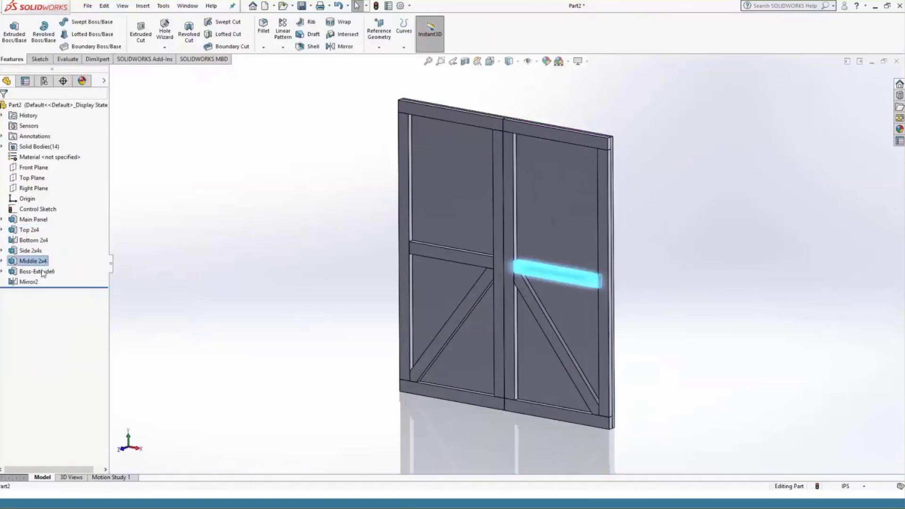
Rename the diagonal brace's extrusion, Boss-Extrude6, as Cross 2x4
left_click(42, 273)
left_click(43, 272)
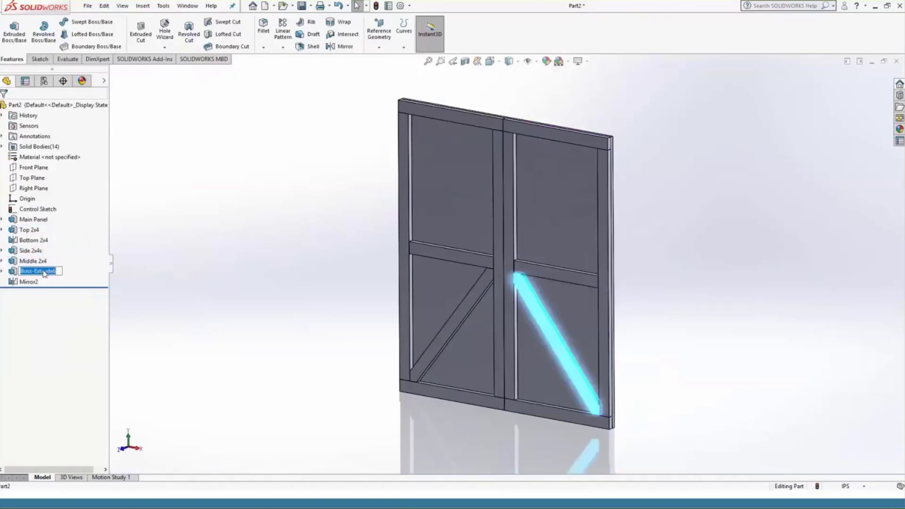
type("Cross 2x4")
key("Return")
Rename the mirror of the door half, Mirror2, as Main Mirror and clear the selection
left_click(29, 283)
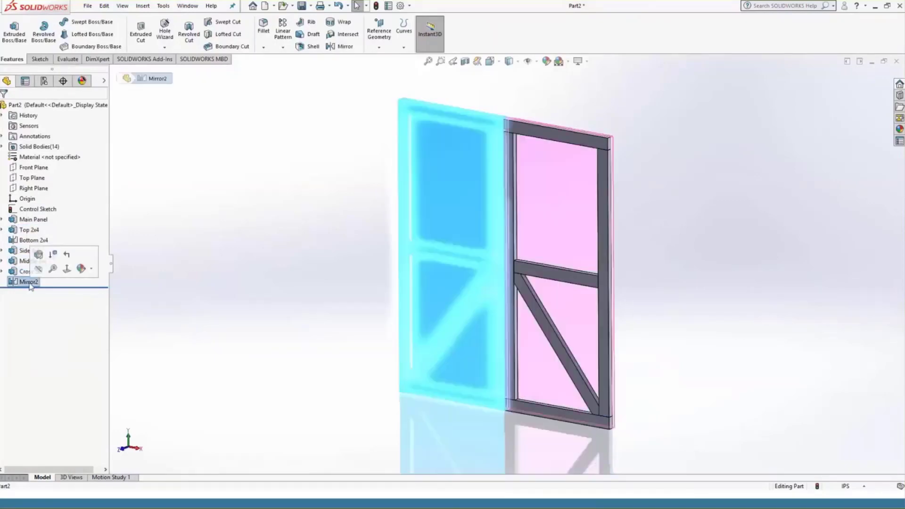
left_click(29, 282)
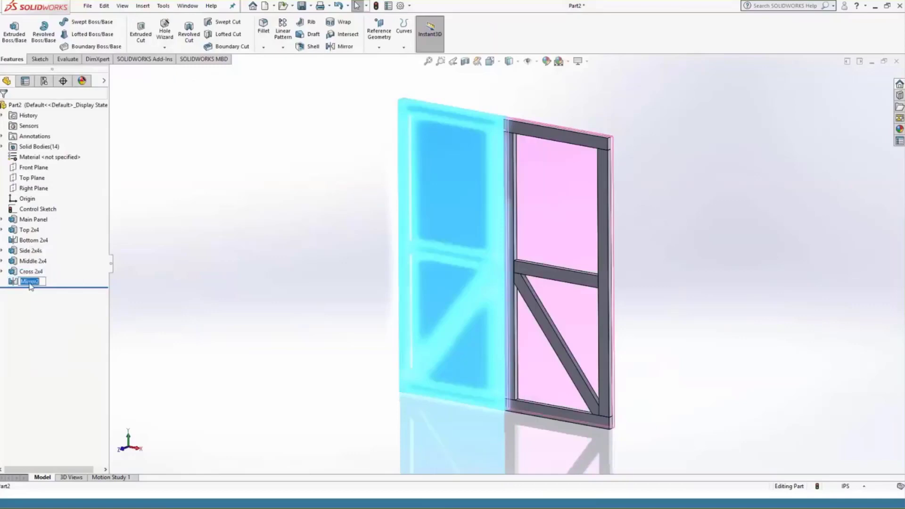
type("Main Mirror")
key("Return")
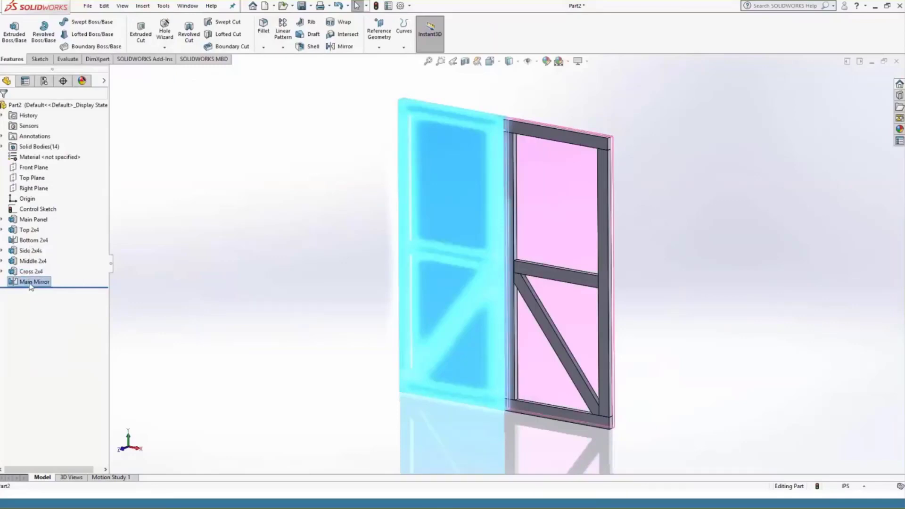
left_click(267, 230)
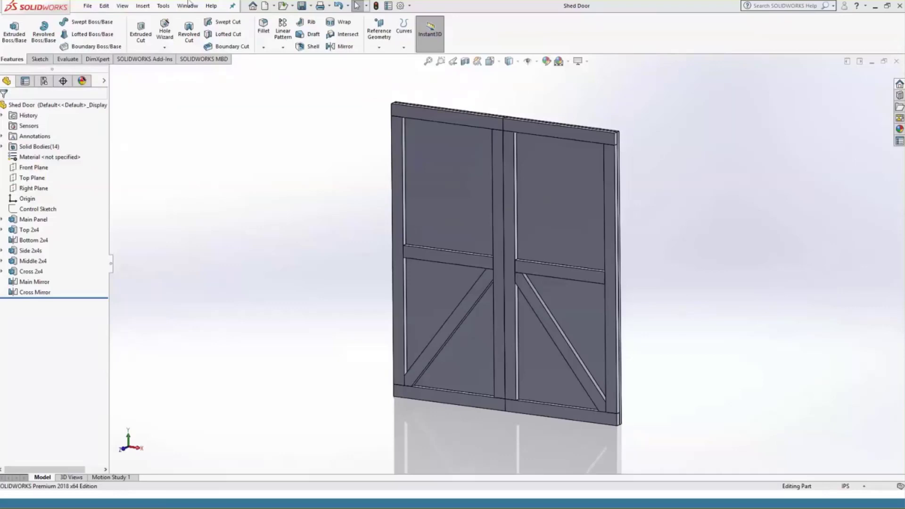
Launch DriveWorksXpress and create a project database named ShedDoor in the DriveWorks Presentation folder on the C: drive
left_click(163, 6)
mouse_move(171, 33)
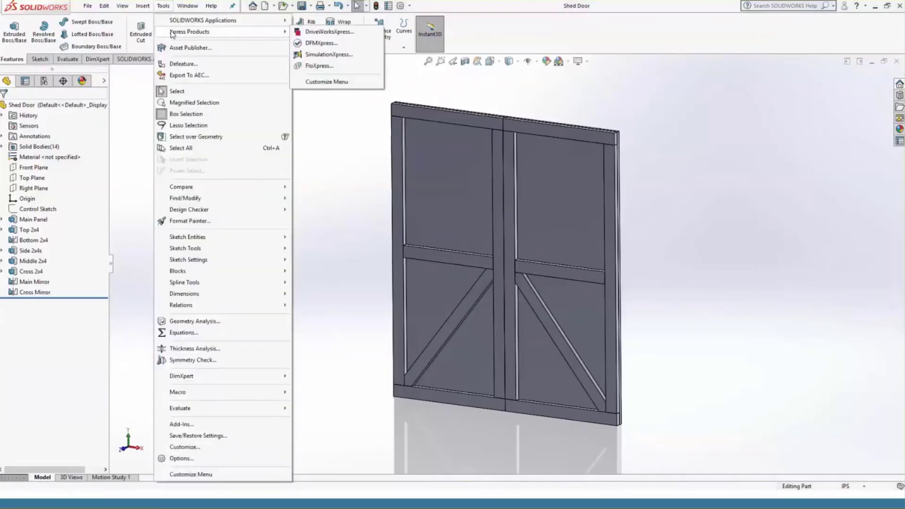
left_click(317, 28)
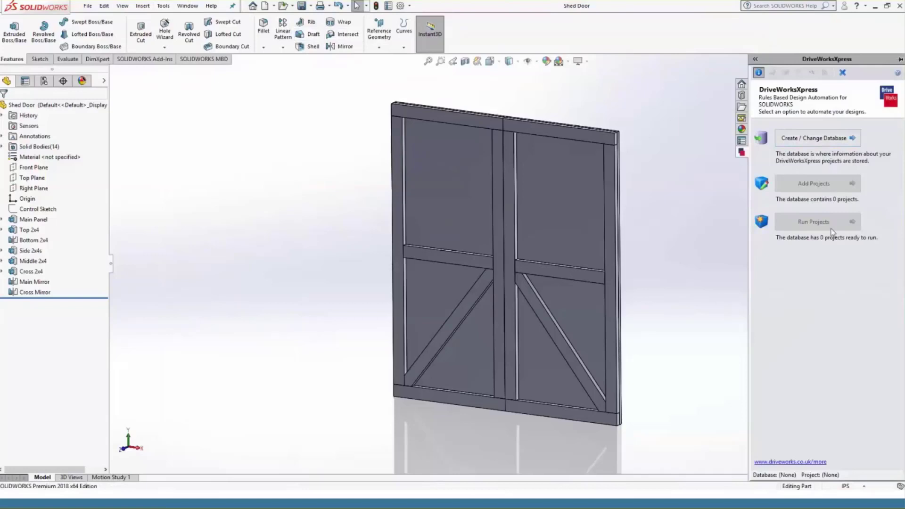
left_click(819, 143)
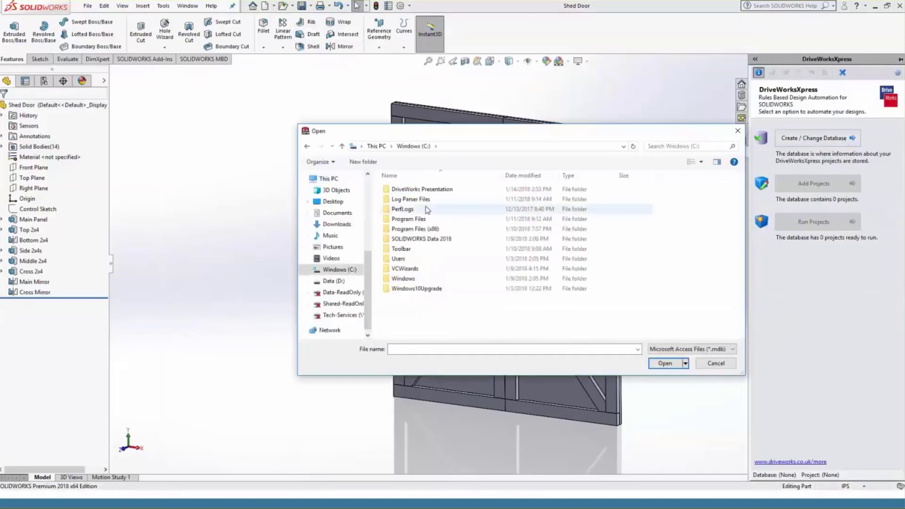
left_click(424, 189)
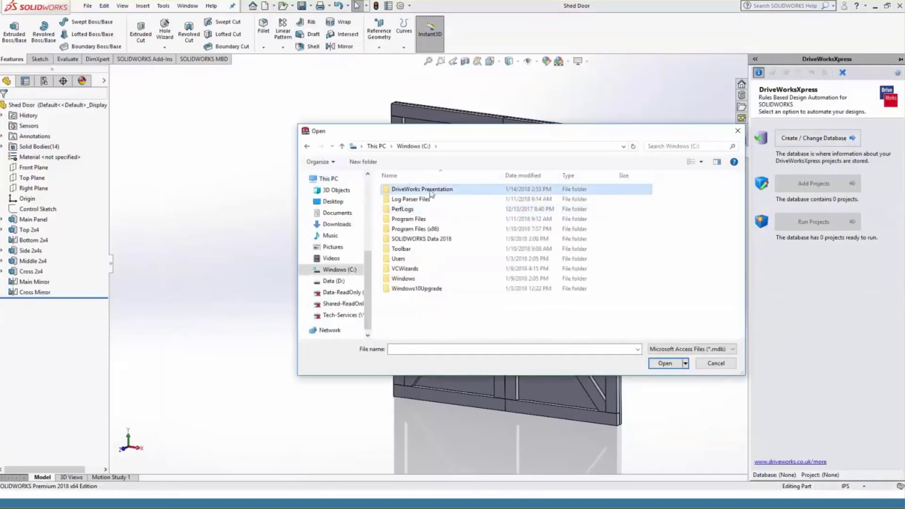
left_click(665, 363)
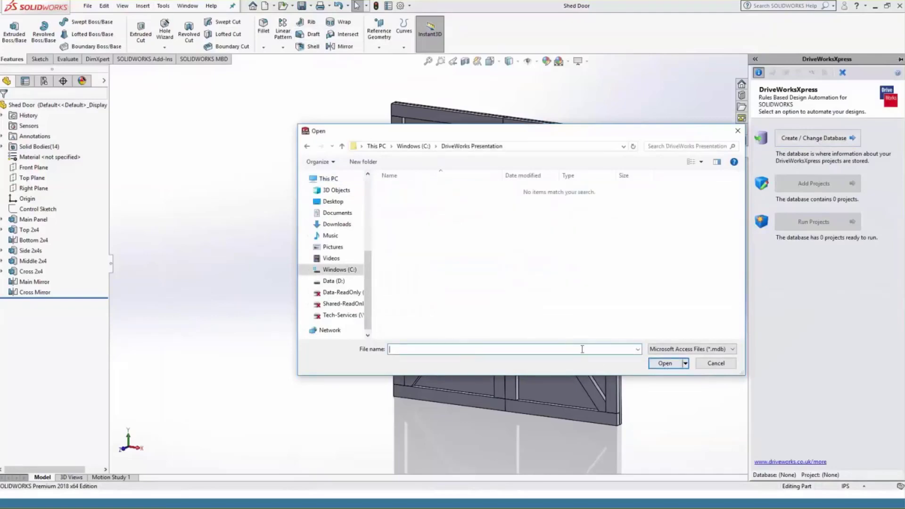
type("ShedDoor")
left_click(675, 368)
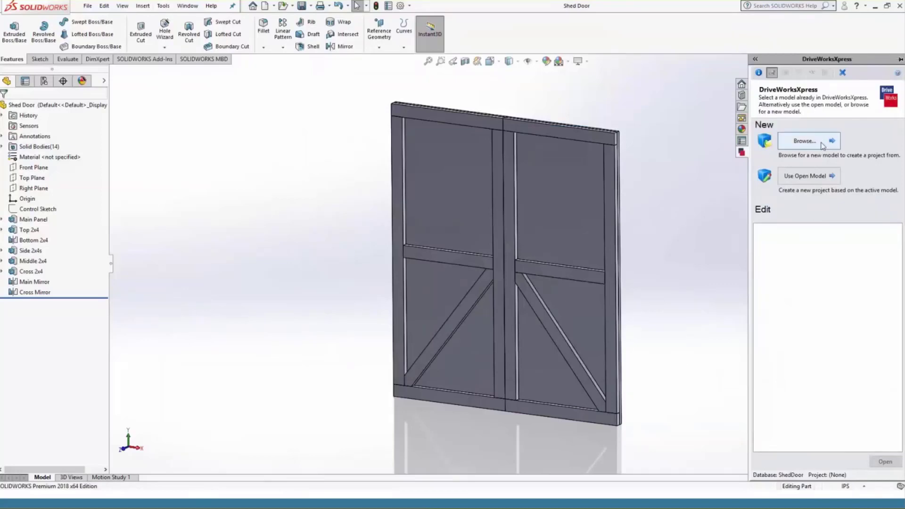
Create a DriveWorksXpress project from the open model and select Shed Door among its captured models
left_click(816, 182)
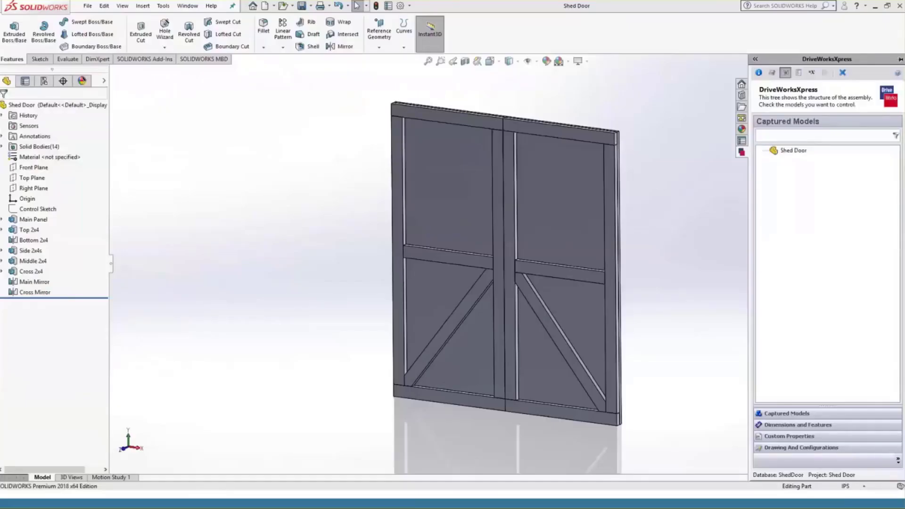
left_click(794, 151)
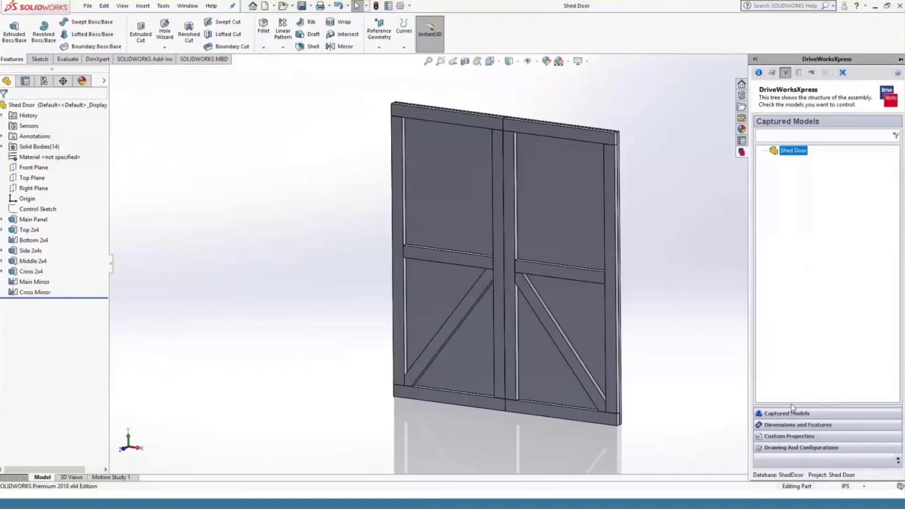
Capture the Control Sketch's height and width dimensions in the project as Door Height and Door Width
left_click(849, 431)
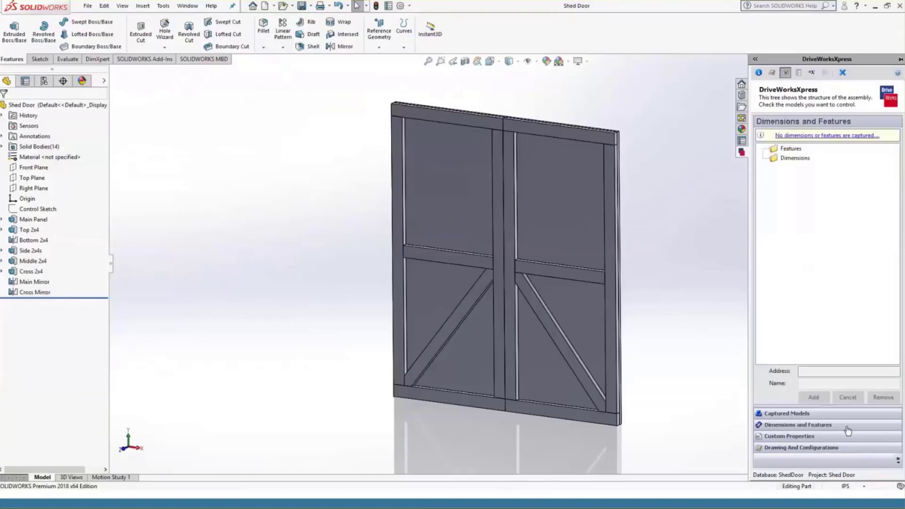
left_click(792, 150)
left_click(795, 158)
double_click(33, 210)
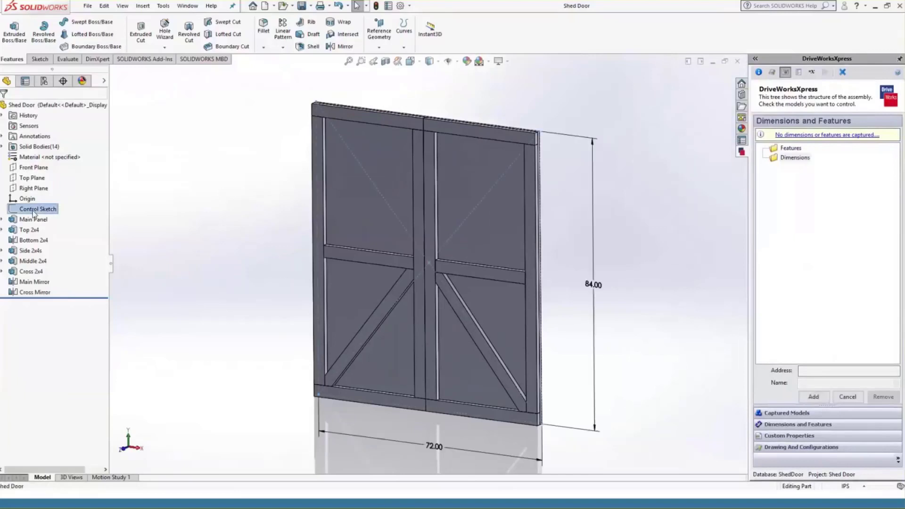
left_click(595, 286)
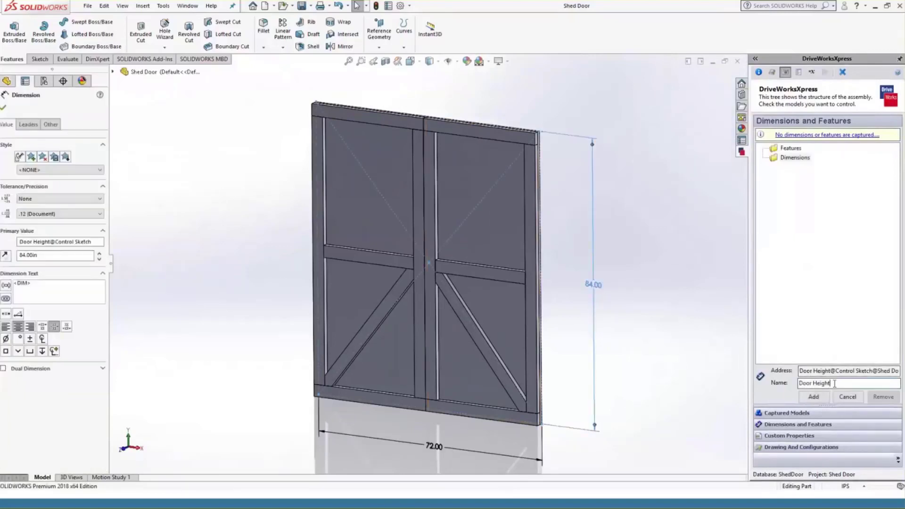
left_click(815, 397)
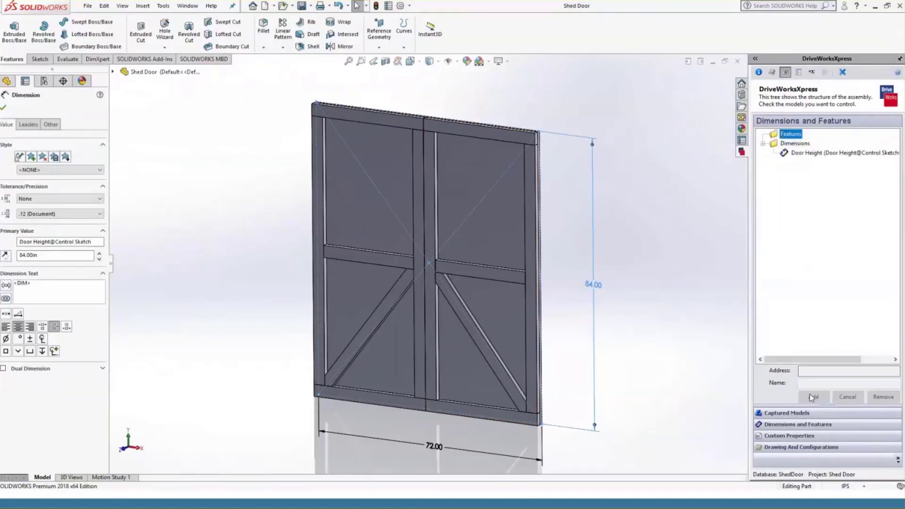
left_click(434, 446)
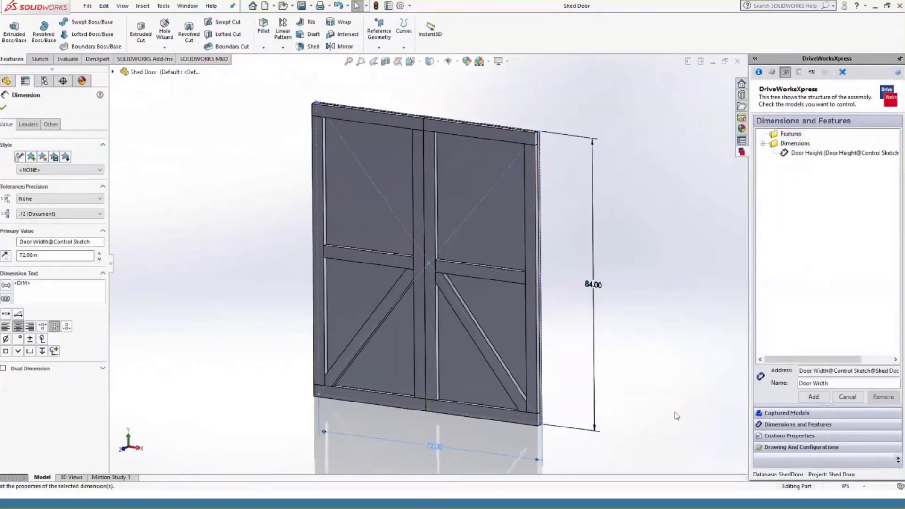
left_click(819, 401)
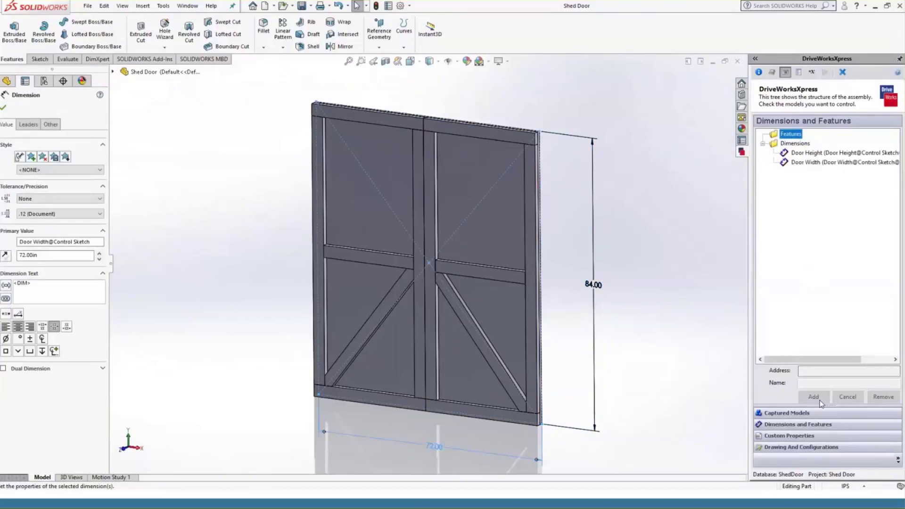
left_click(275, 267)
Capture the Cross 2x4 feature in the project as Cross Feature and review the captured entries
left_click(33, 293)
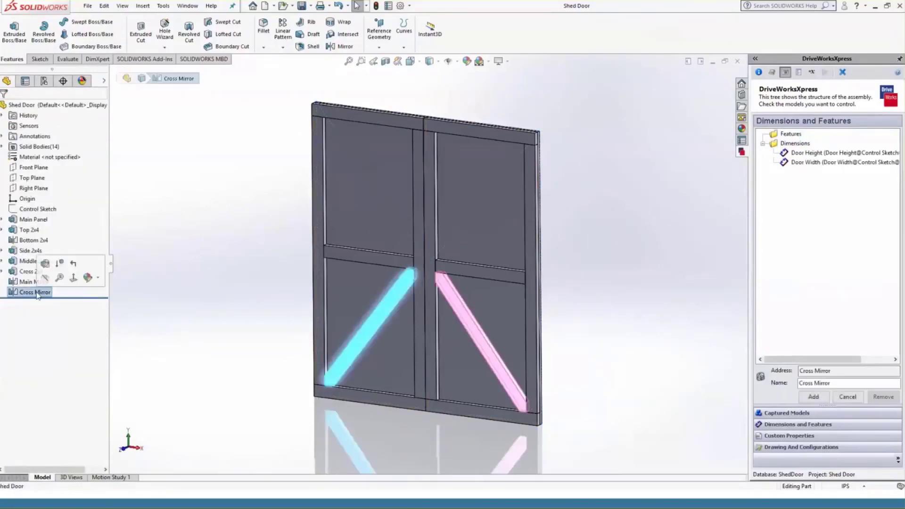
left_click(31, 271)
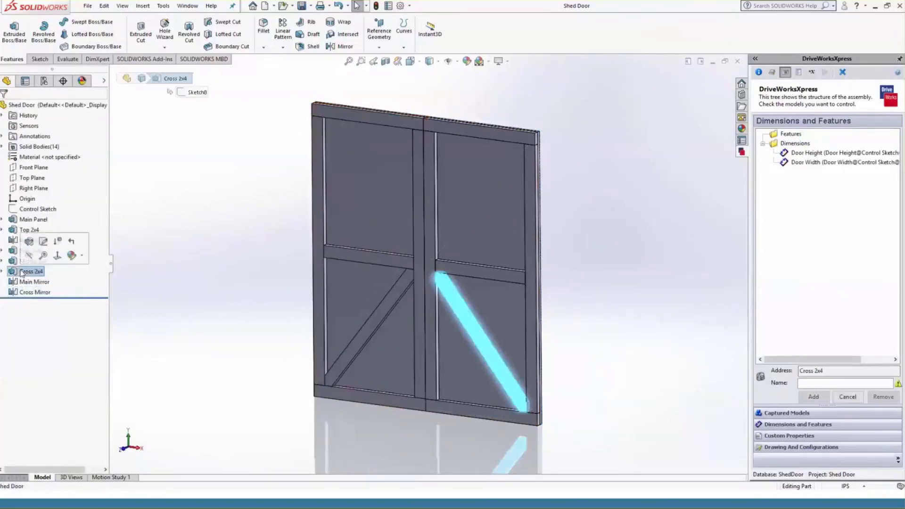
left_click(827, 384)
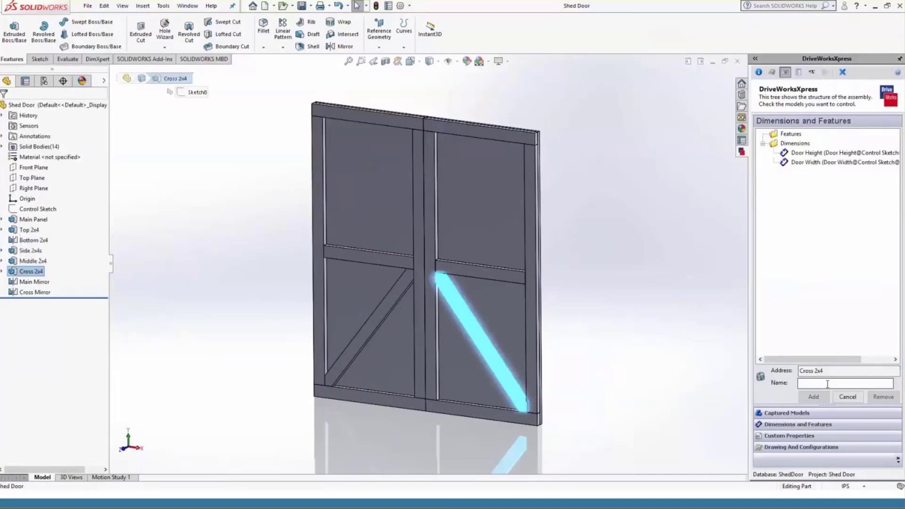
type("C")
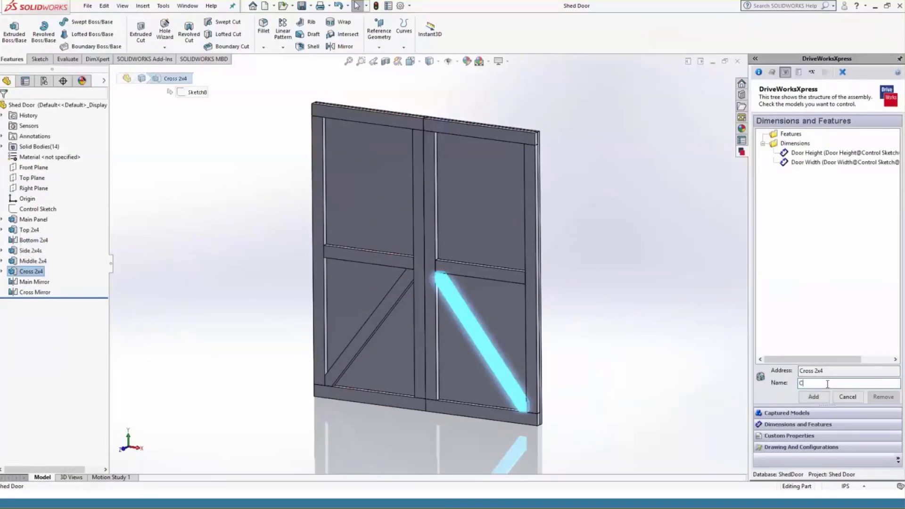
type("ross Feature")
left_click(814, 396)
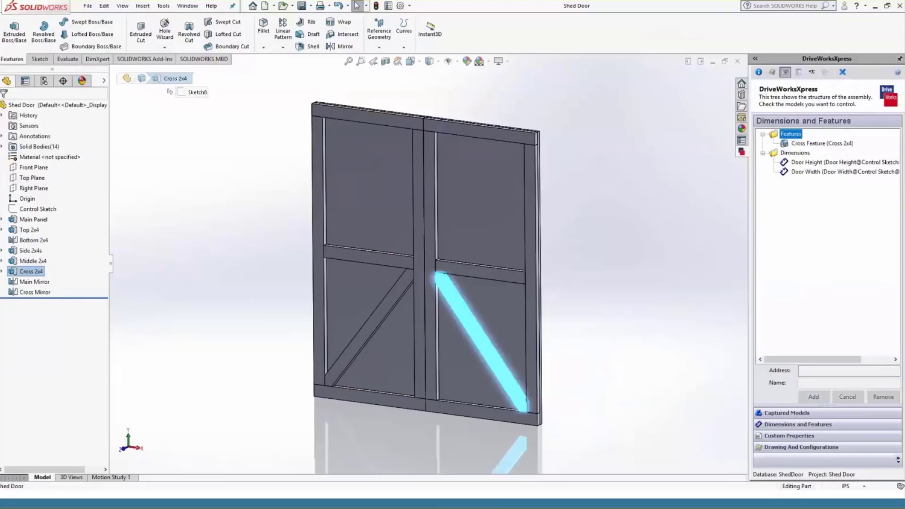
left_click_drag(799, 162, 801, 165)
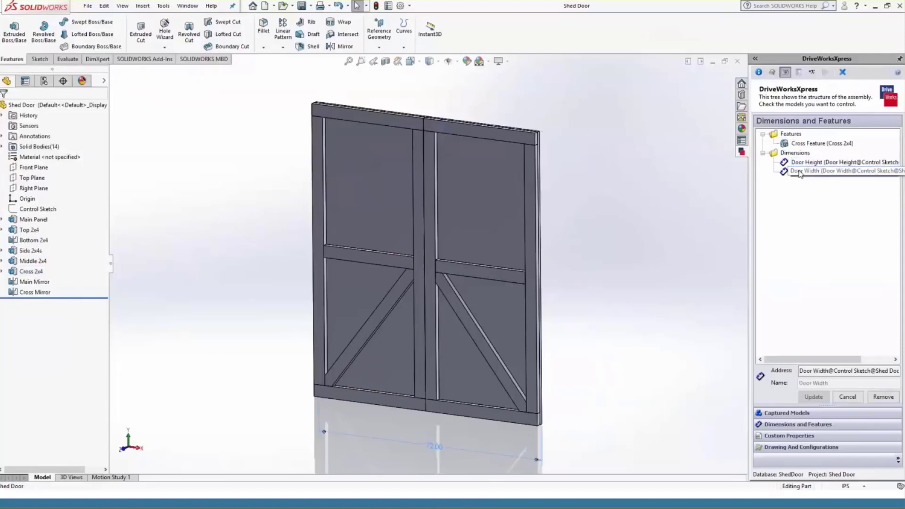
left_click(805, 144)
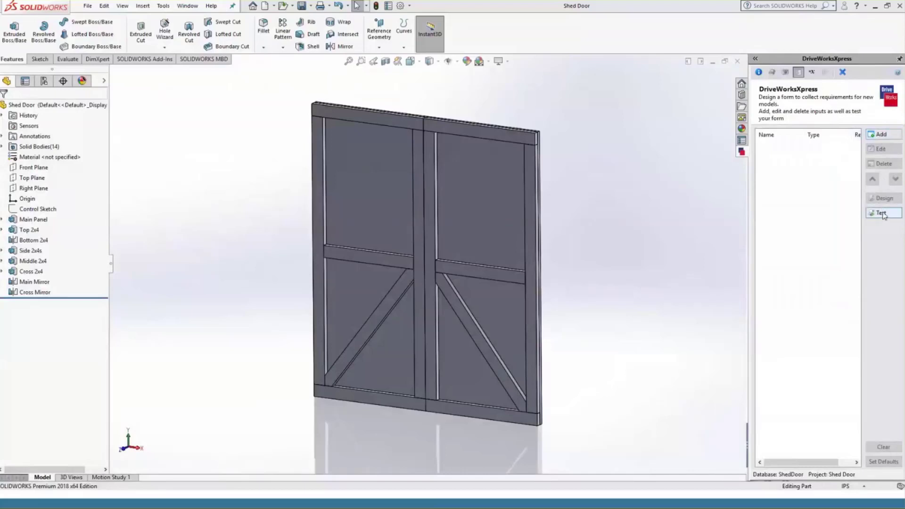
Add a required numeric text box named Door Height to the form, with minimum value 50 and maximum value 200
left_click(882, 135)
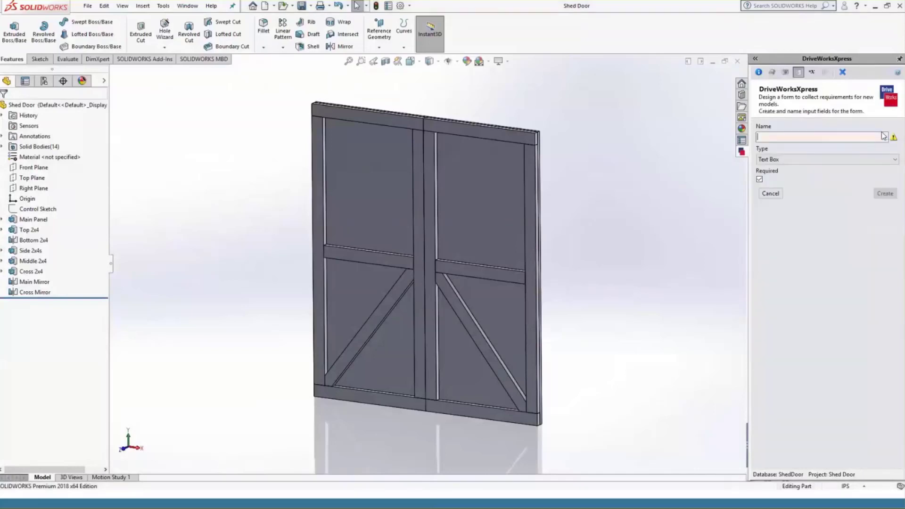
type("Door Height")
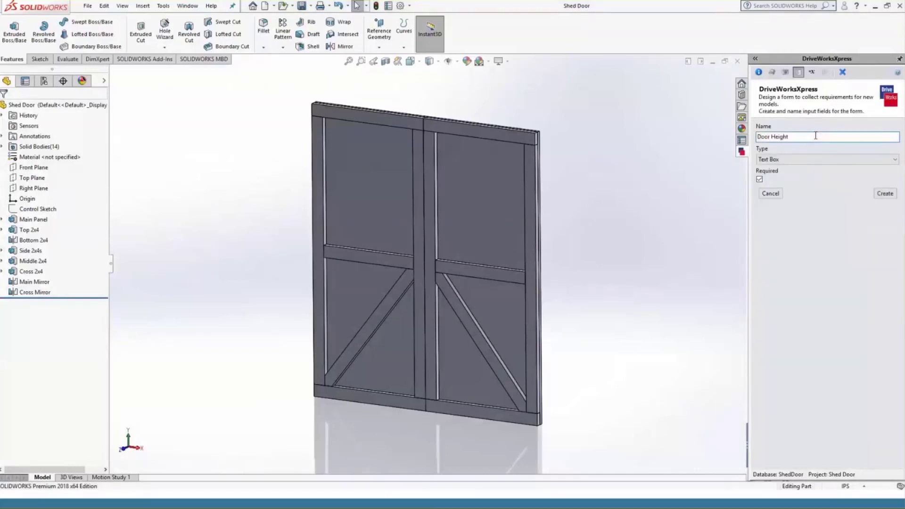
left_click(803, 160)
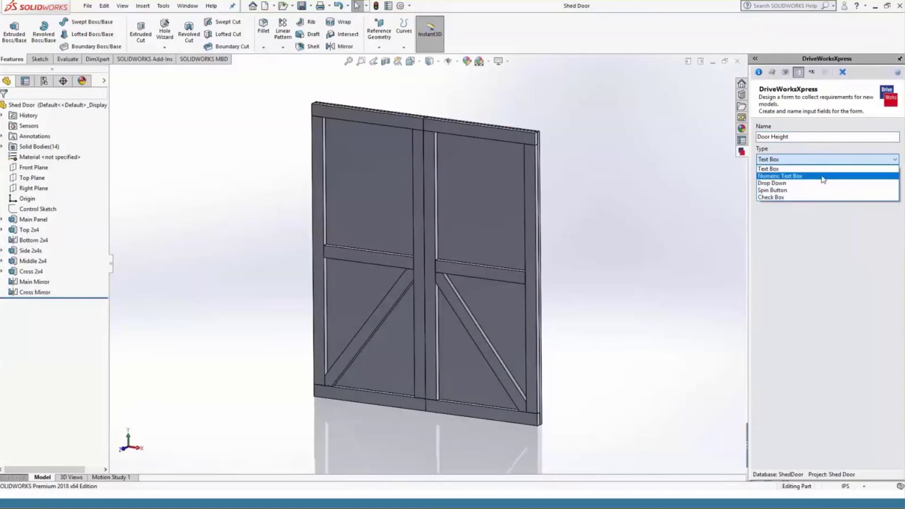
left_click(820, 176)
left_click(792, 198)
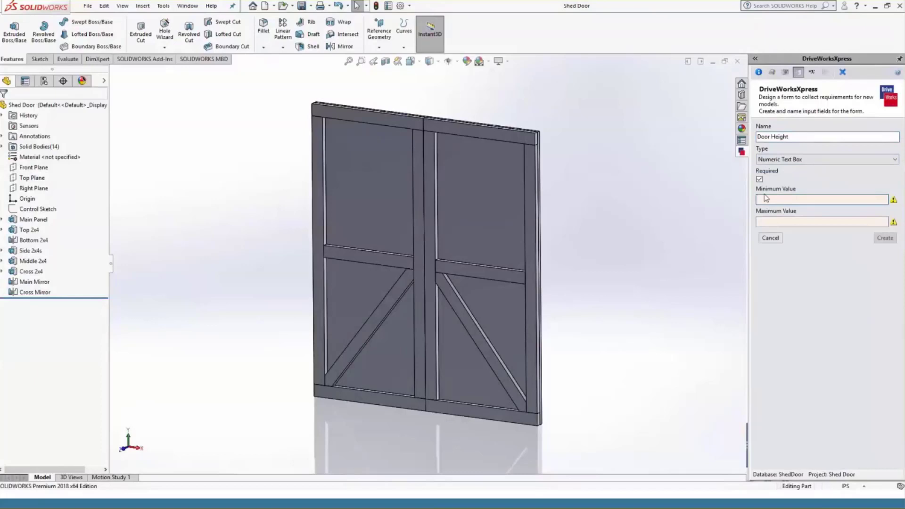
type("50")
left_click(788, 222)
type("200")
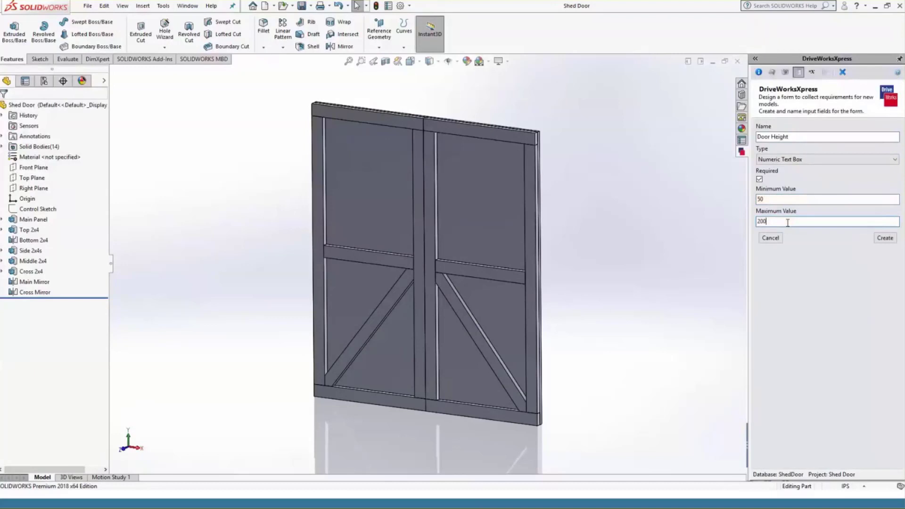
left_click(886, 239)
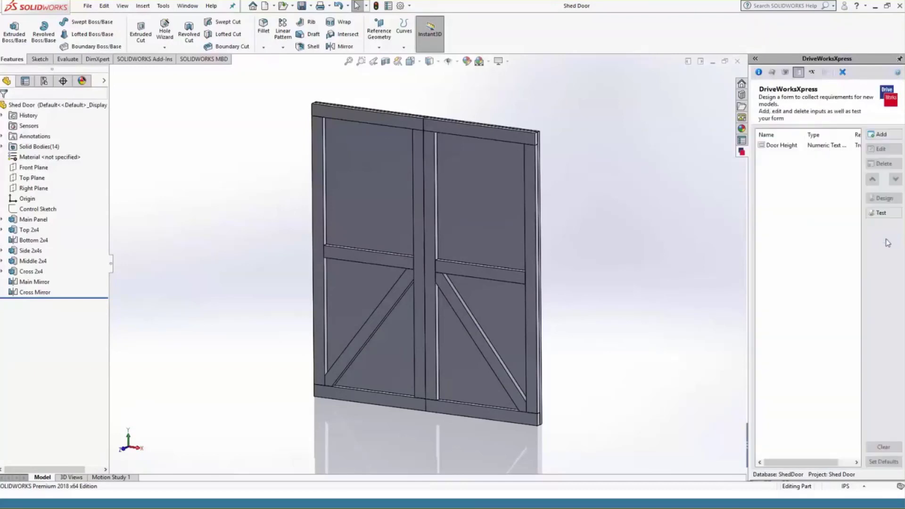
Add a required numeric text box named Door Width to the form, with minimum value 50 and maximum value 200
left_click(882, 134)
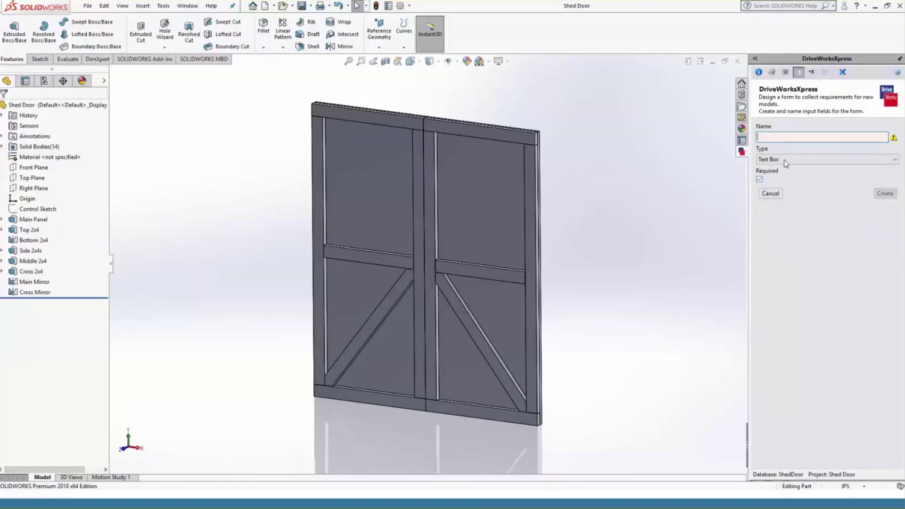
type("Door W")
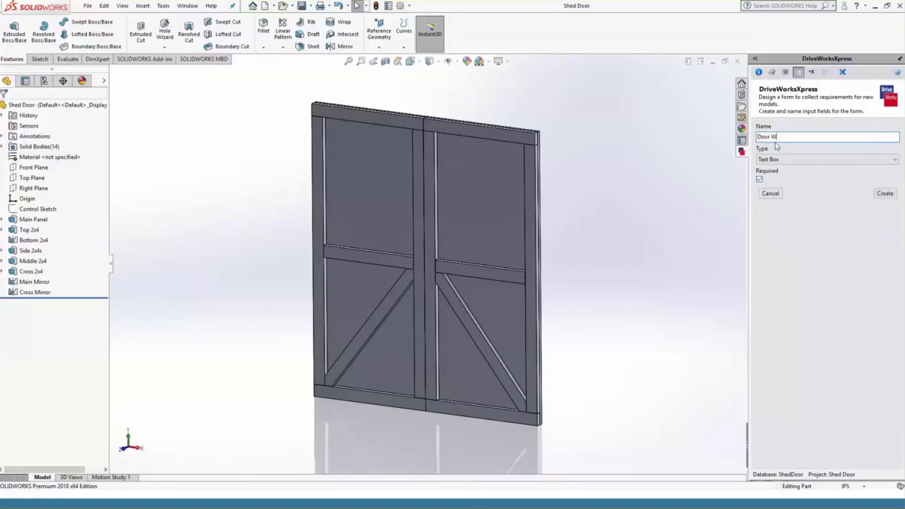
type("idth")
left_click(781, 160)
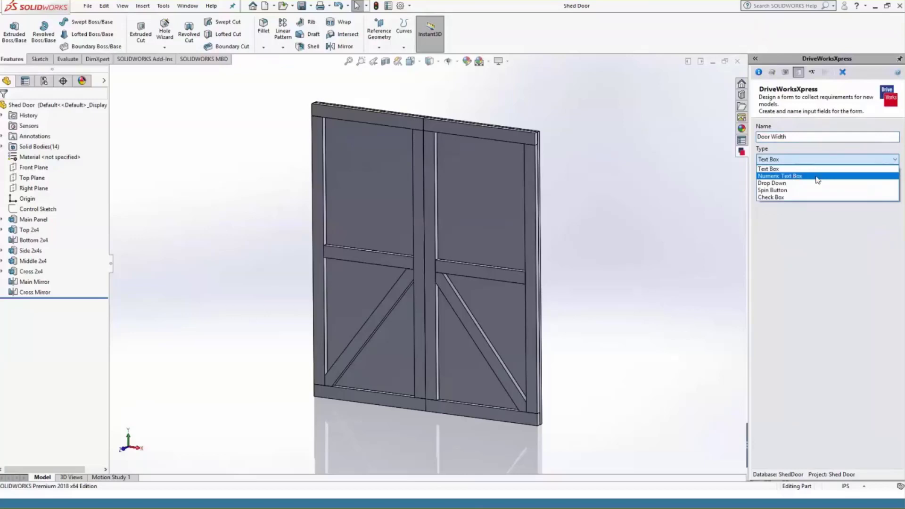
left_click(796, 177)
left_click(779, 199)
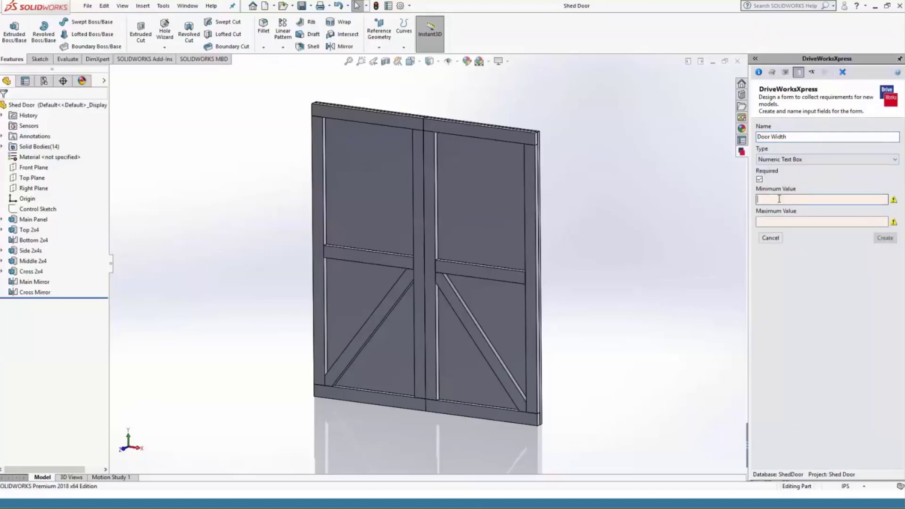
type("50")
left_click(777, 220)
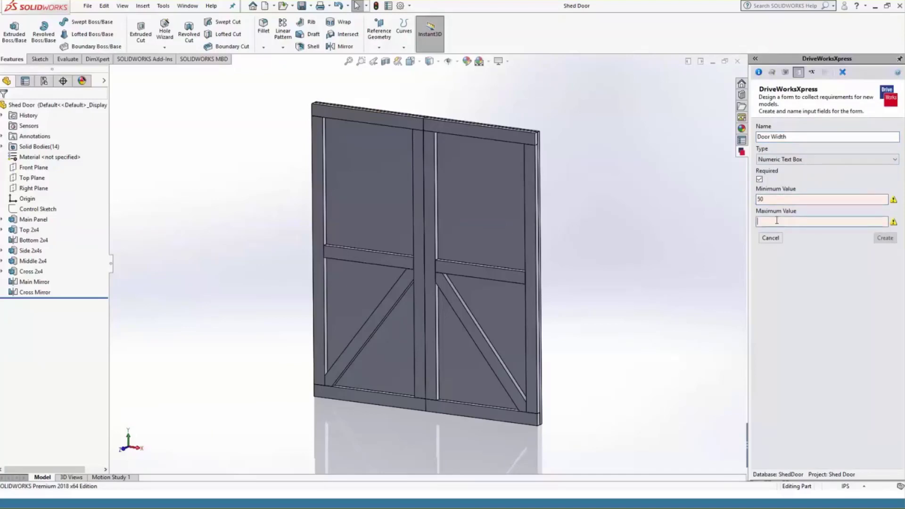
type("200")
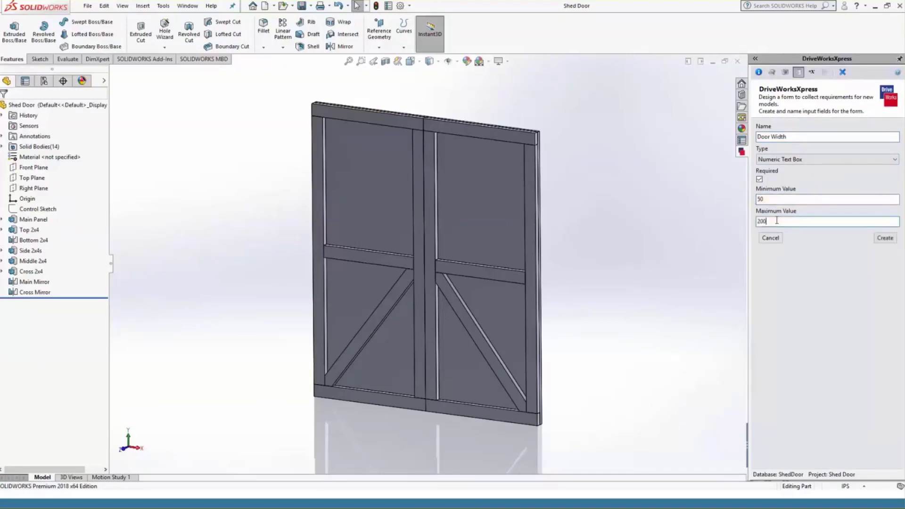
left_click(894, 238)
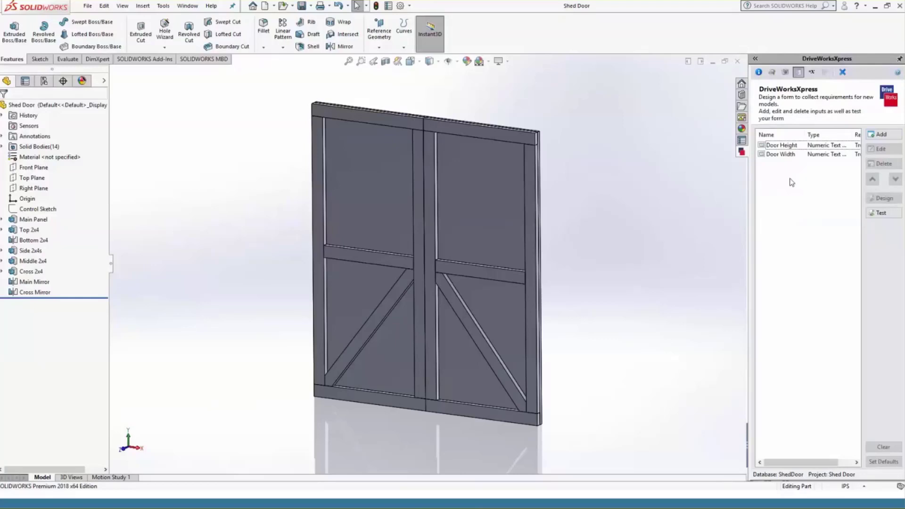
Start a new form input named Cross Brace and choose Check Box as its type
left_click(892, 136)
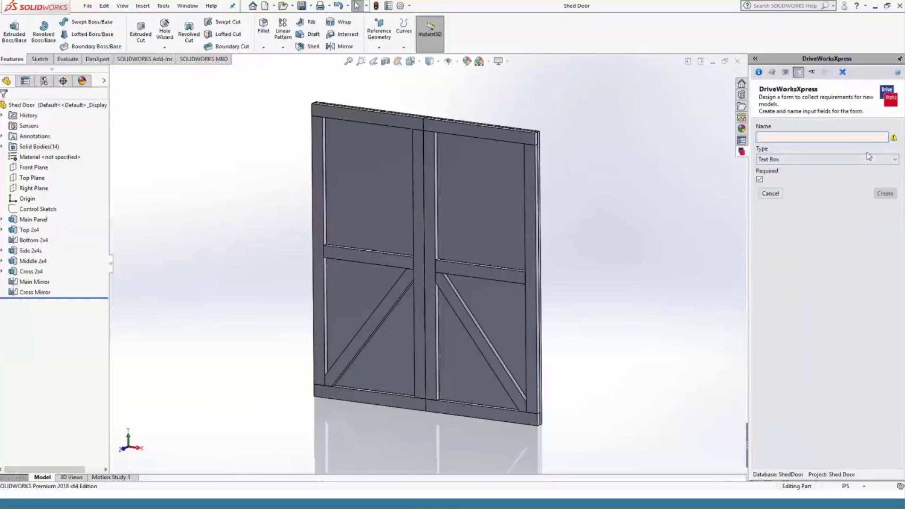
type("Cross Bra")
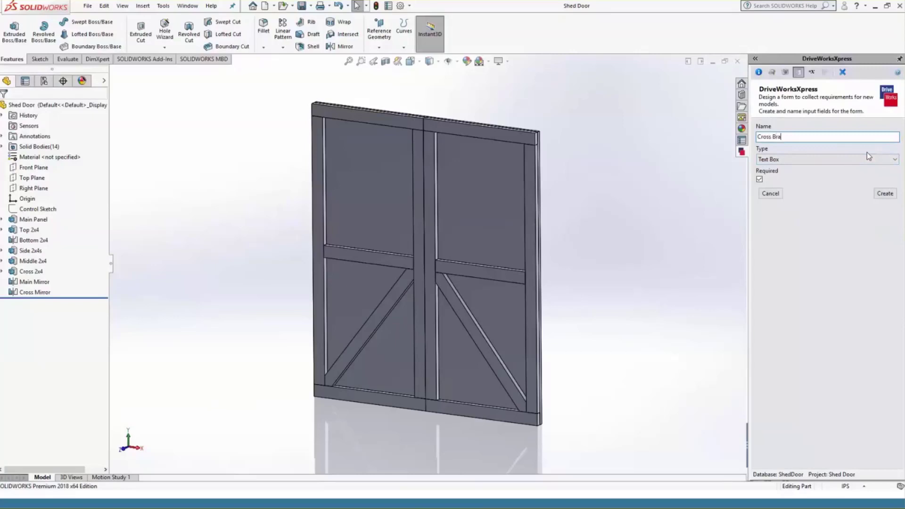
type("ce")
left_click(848, 160)
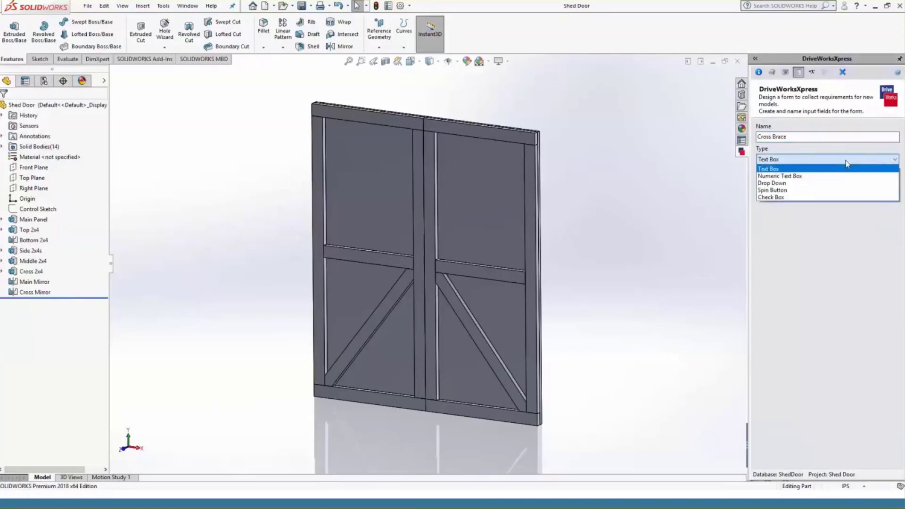
left_click(840, 197)
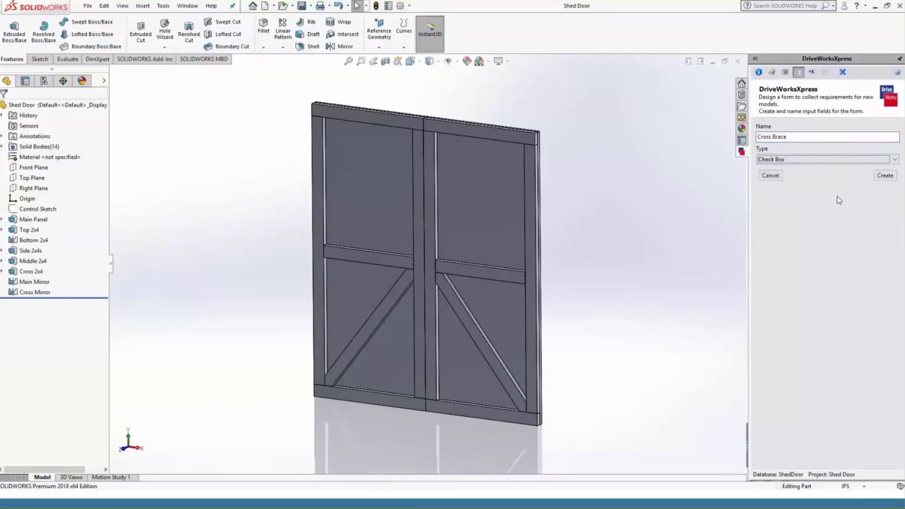
Try the Cross Brace input as a drop-down with the options Yes and No, and clear the options
left_click(834, 161)
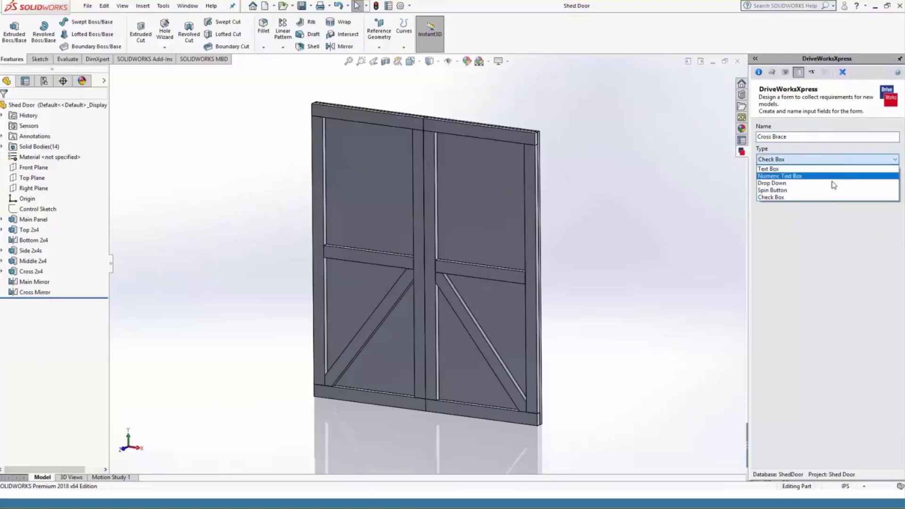
left_click(833, 183)
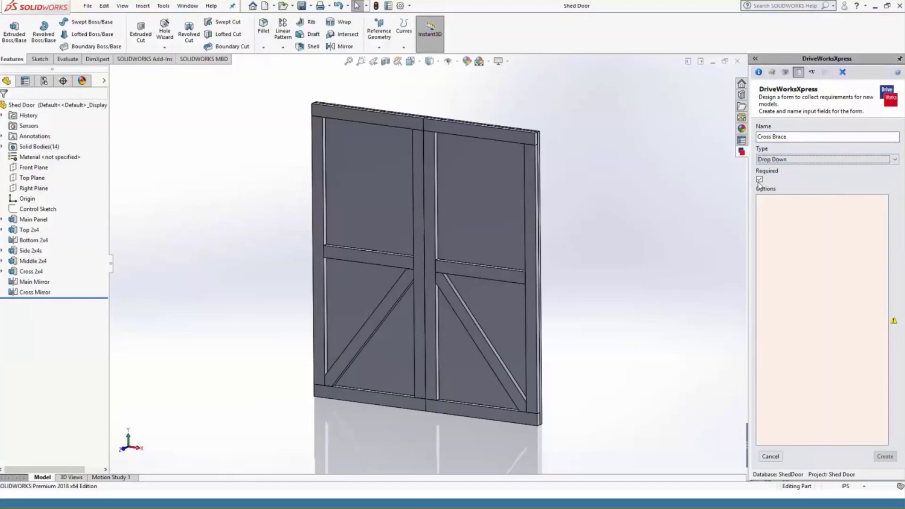
left_click(767, 199)
left_click(766, 201)
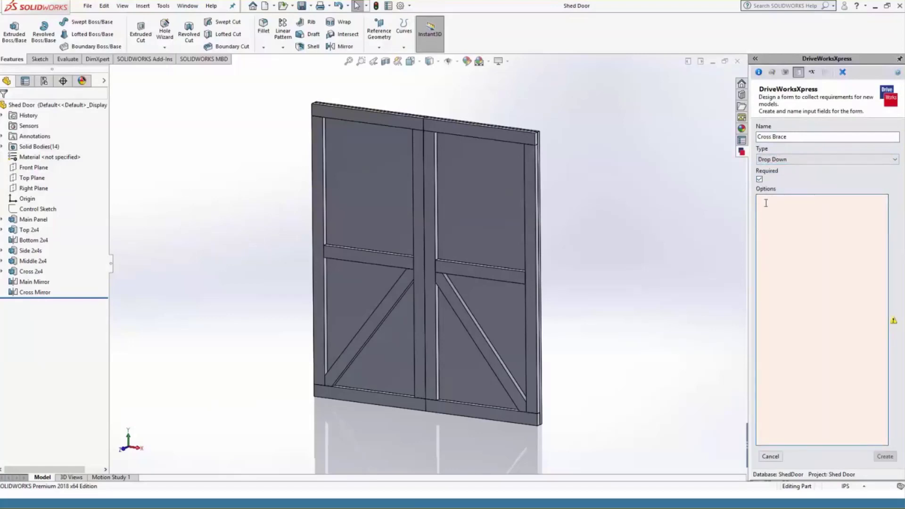
type("Yes")
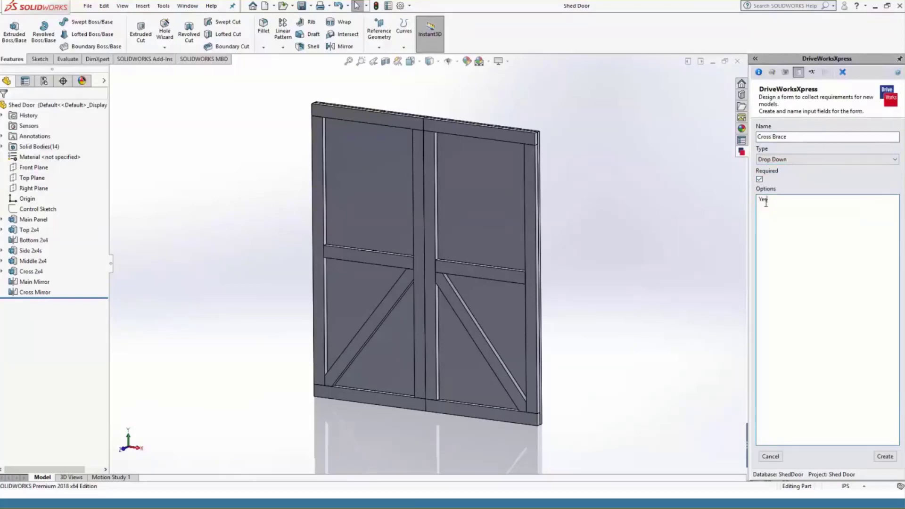
key("Return")
type("No")
left_click_drag(767, 207, 777, 196)
key("BackSpace")
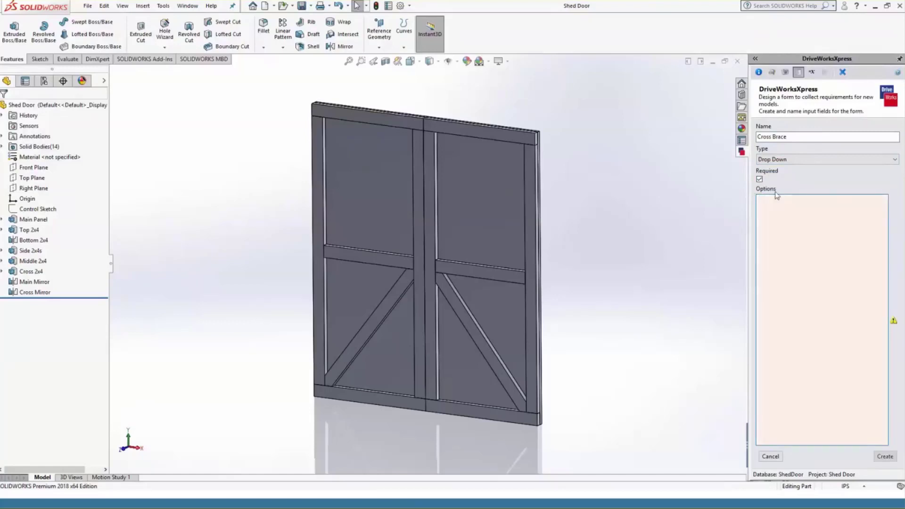
Set the Cross Brace input's type to Check Box and create the input
left_click(857, 162)
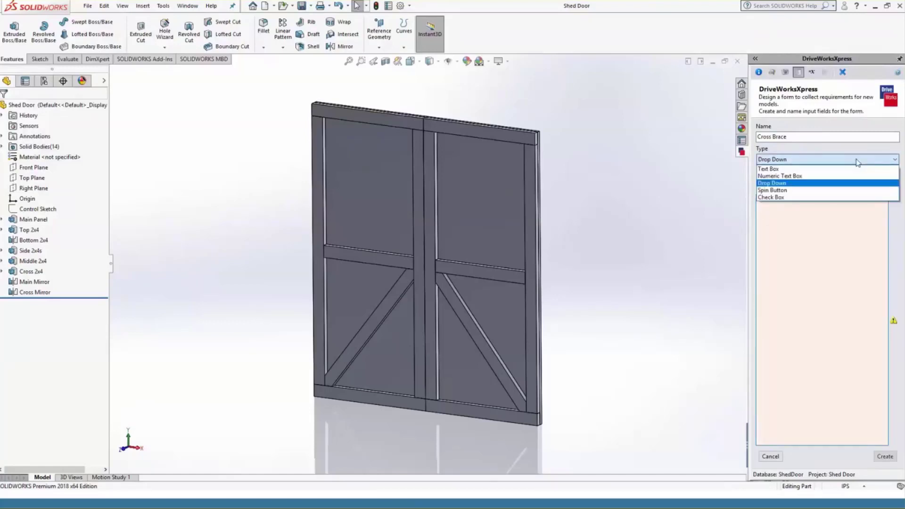
left_click(787, 198)
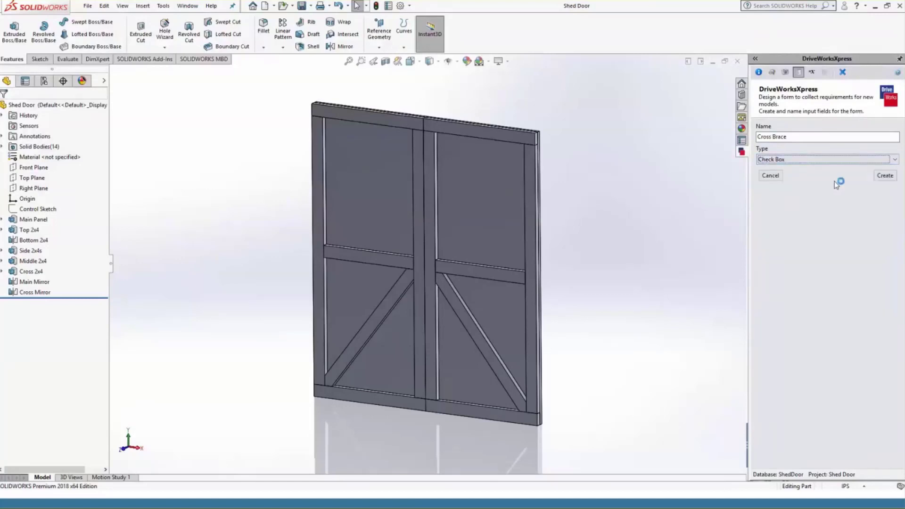
left_click(887, 176)
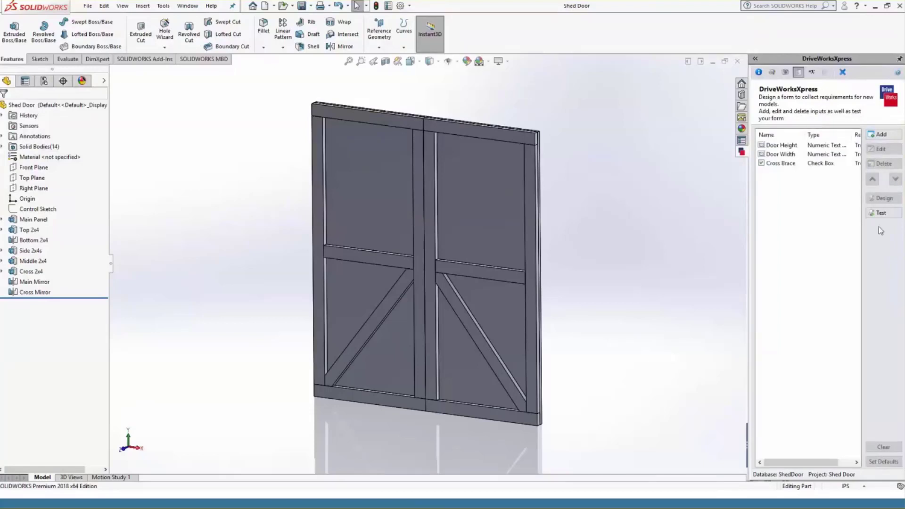
Run the form in test mode and toggle the Cross Brace check box on and off
left_click(882, 213)
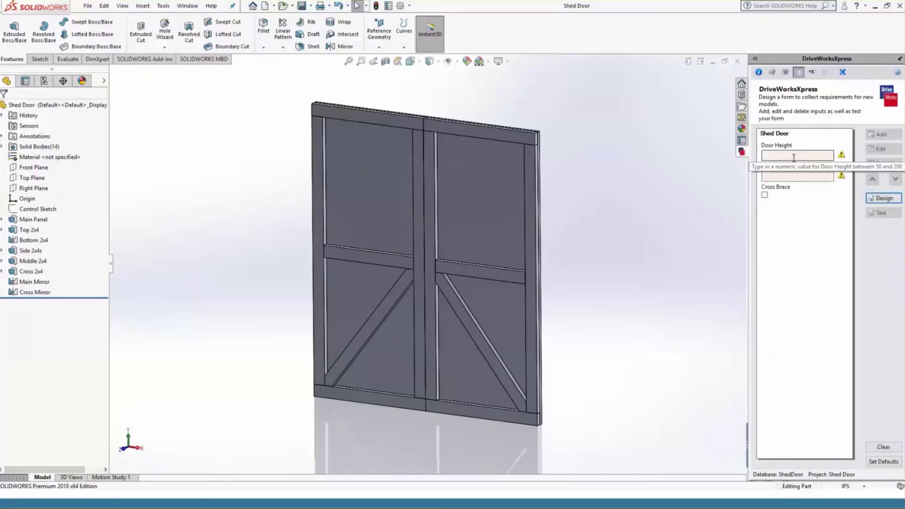
left_click(790, 178)
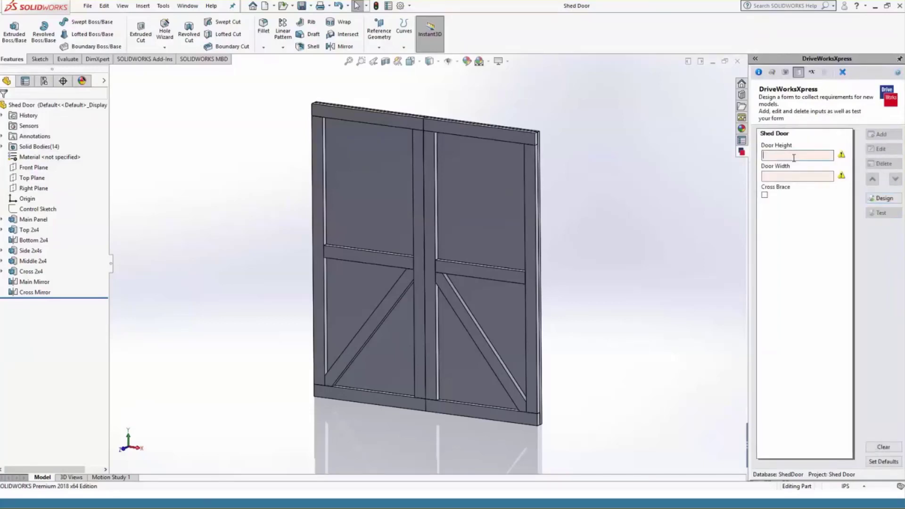
left_click(765, 195)
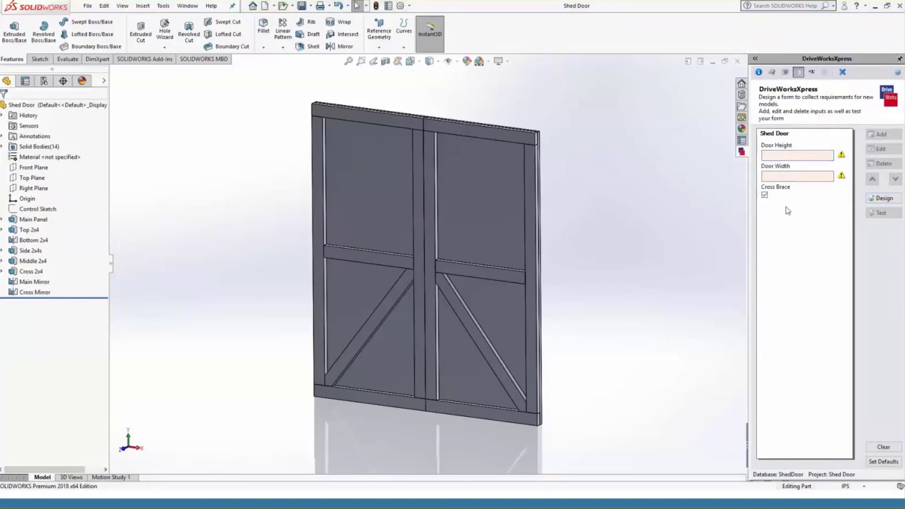
left_click(765, 195)
Test the form with Door Height 50 and Door Width 45, change the width to 100, and return to form design
type("50")
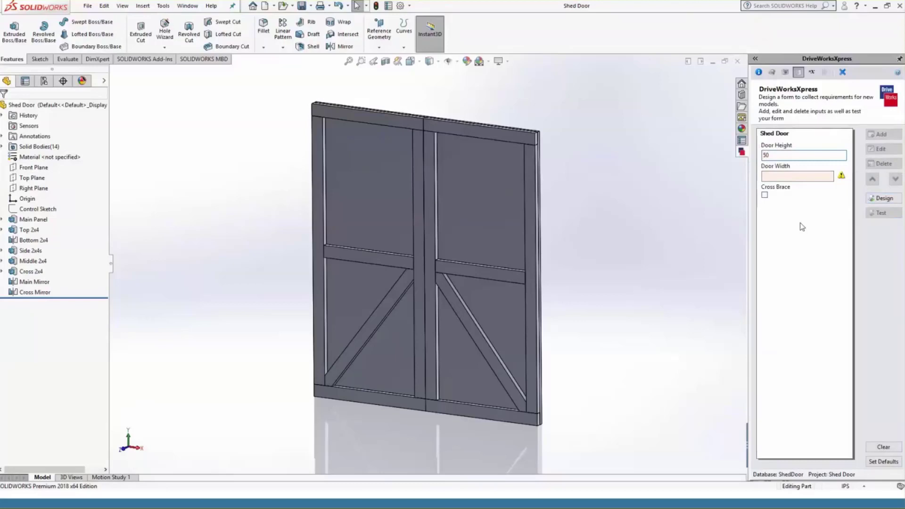
left_click(826, 178)
type("45")
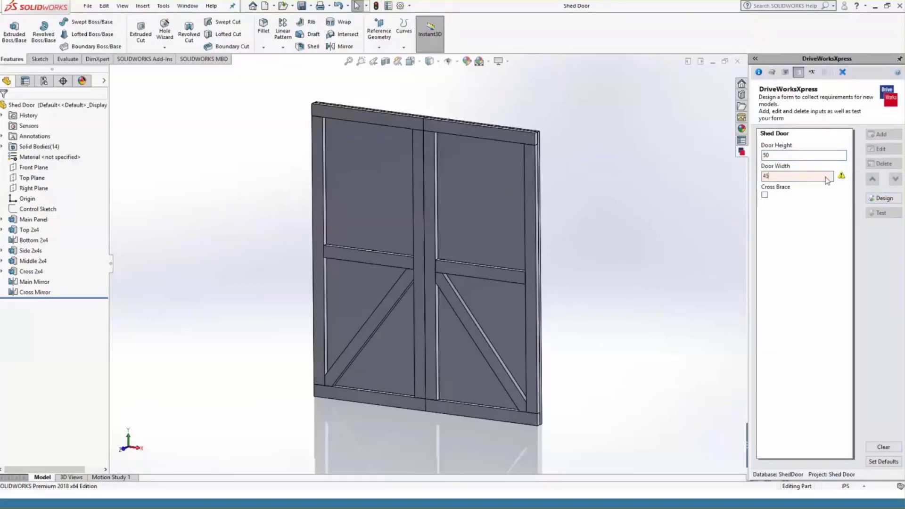
mouse_move(841, 177)
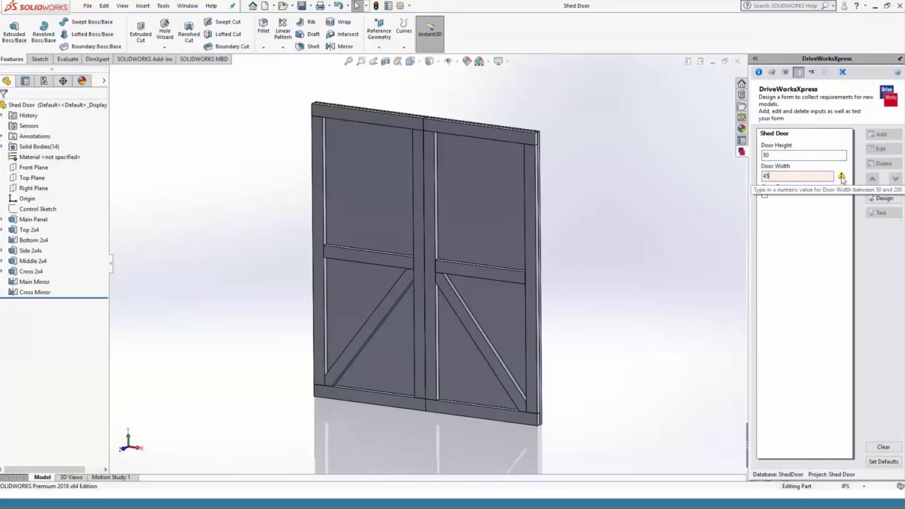
left_click_drag(819, 177, 757, 176)
type("100")
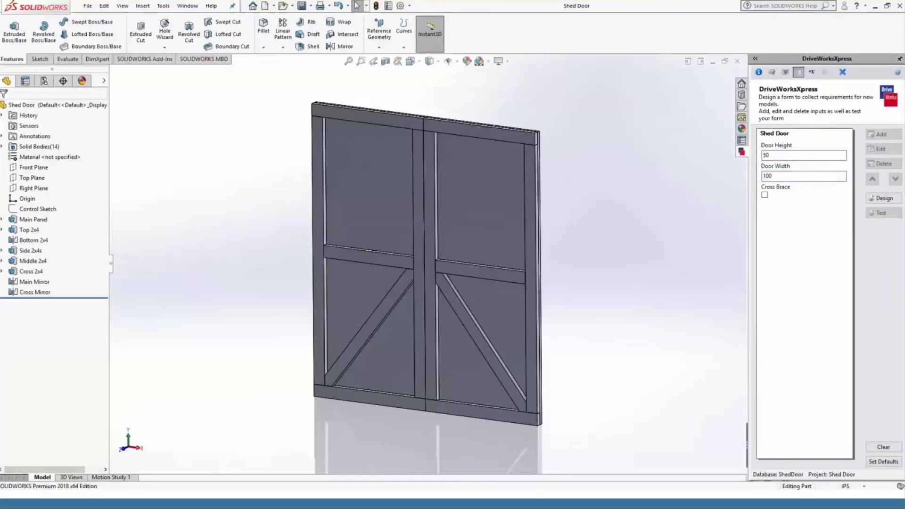
left_click(880, 198)
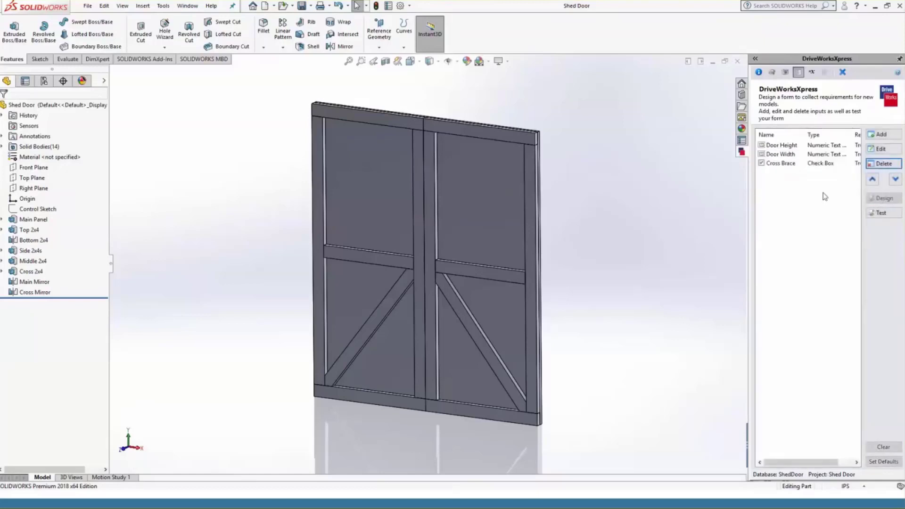
List all missing rules for editing and look through the file name, dimension and feature entries
left_click(812, 72)
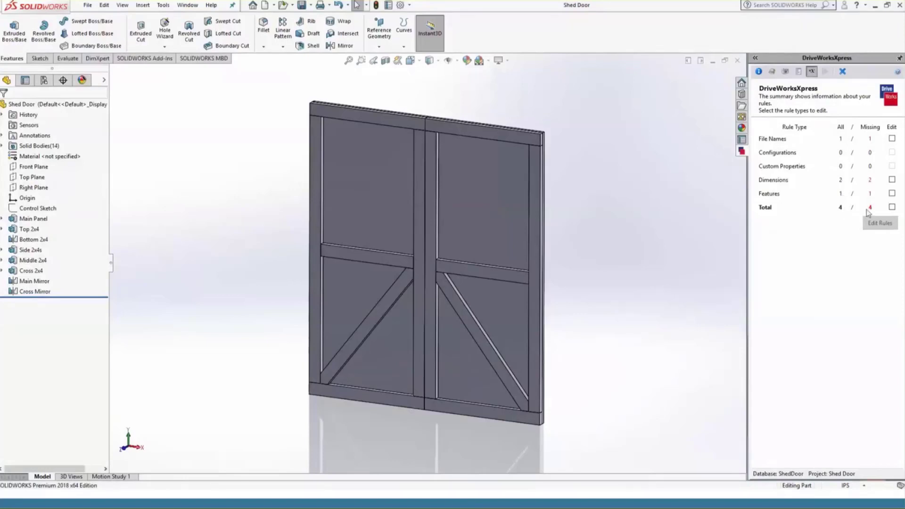
left_click(892, 209)
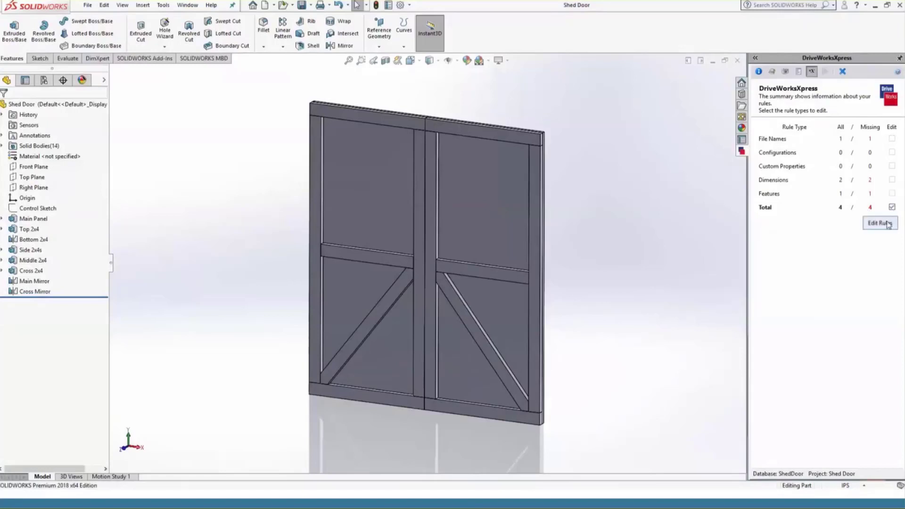
left_click(889, 224)
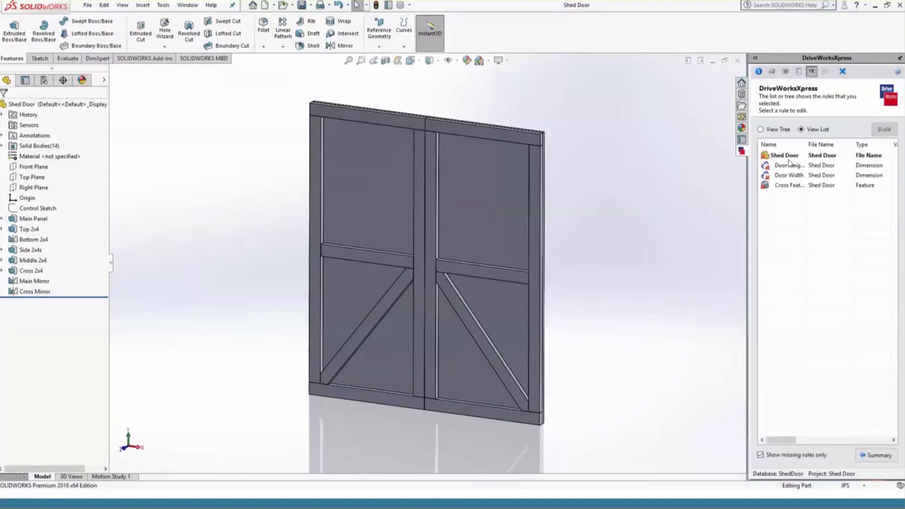
left_click(865, 156)
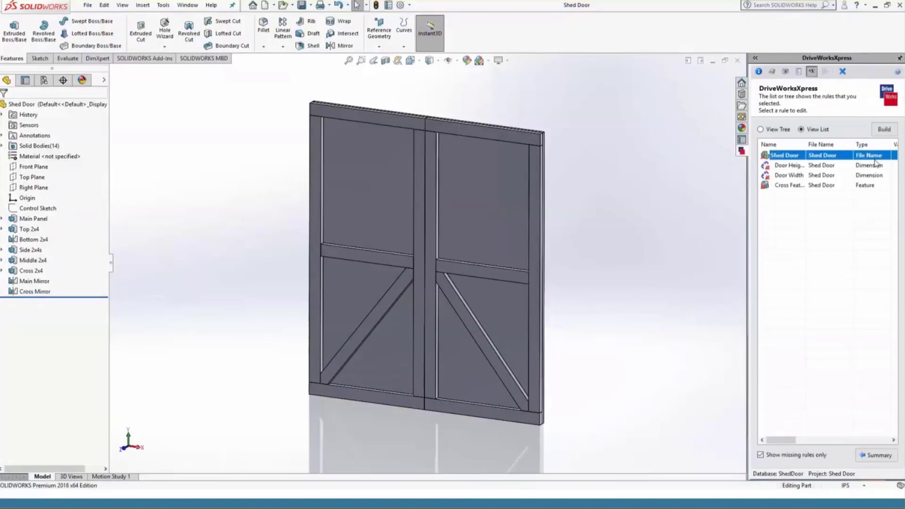
left_click(874, 166)
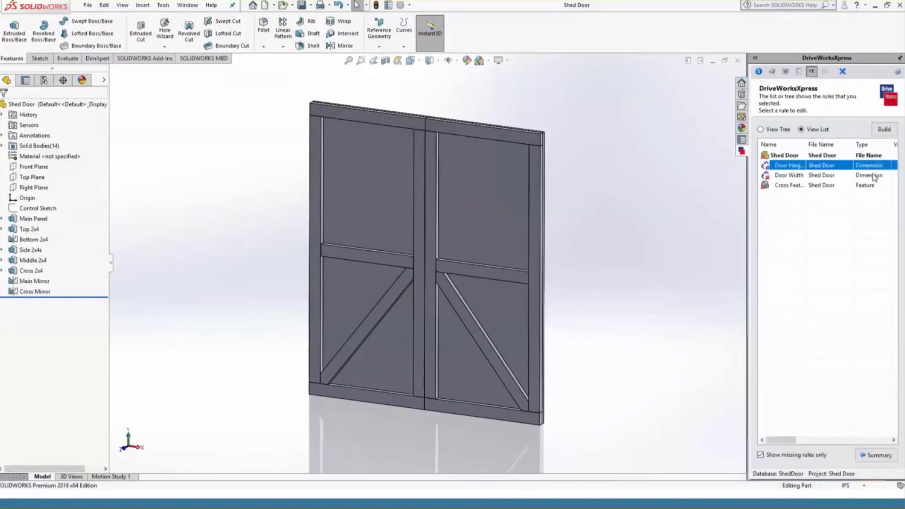
left_click(874, 175)
left_click(873, 186)
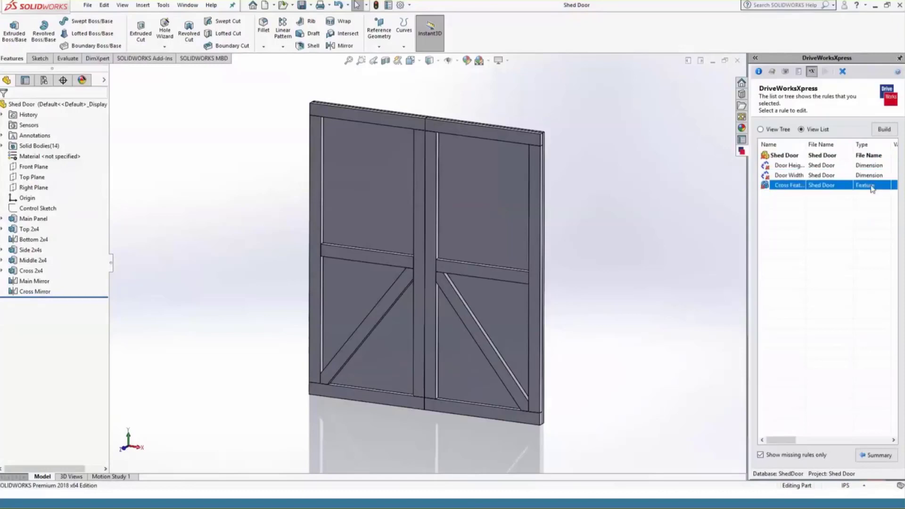
Build the Door Height dimension rule so that it equals the DoorHeight form input
left_click(873, 165)
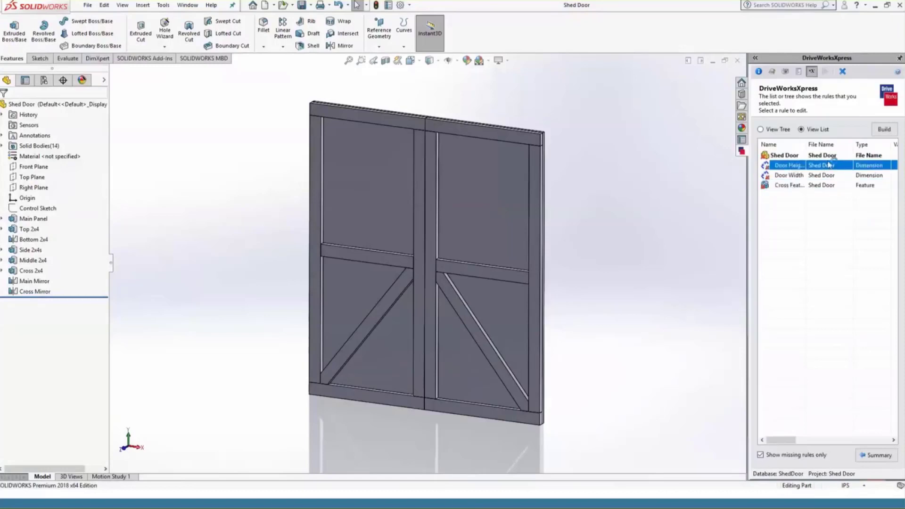
left_click(885, 133)
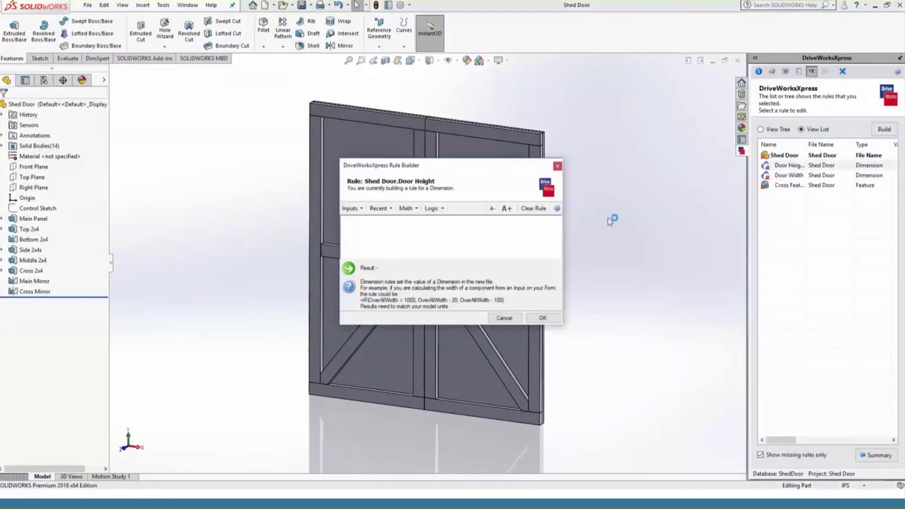
left_click(360, 211)
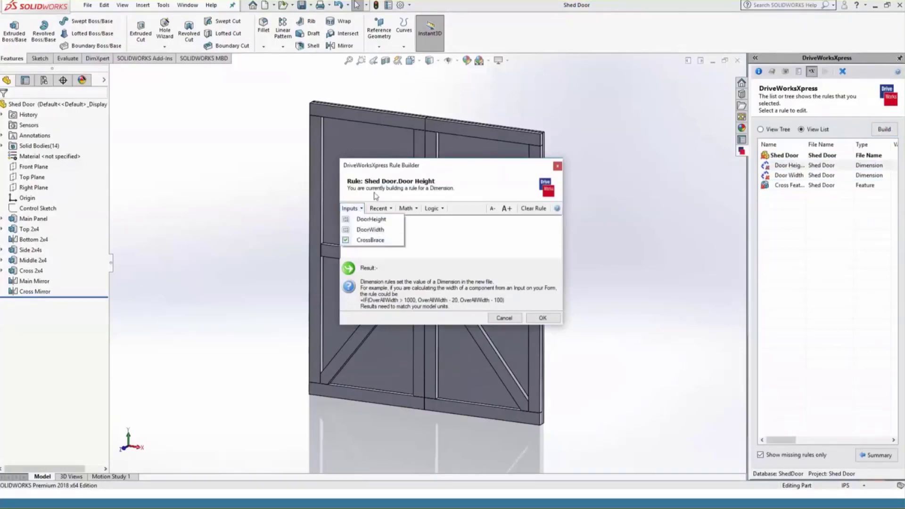
left_click(416, 209)
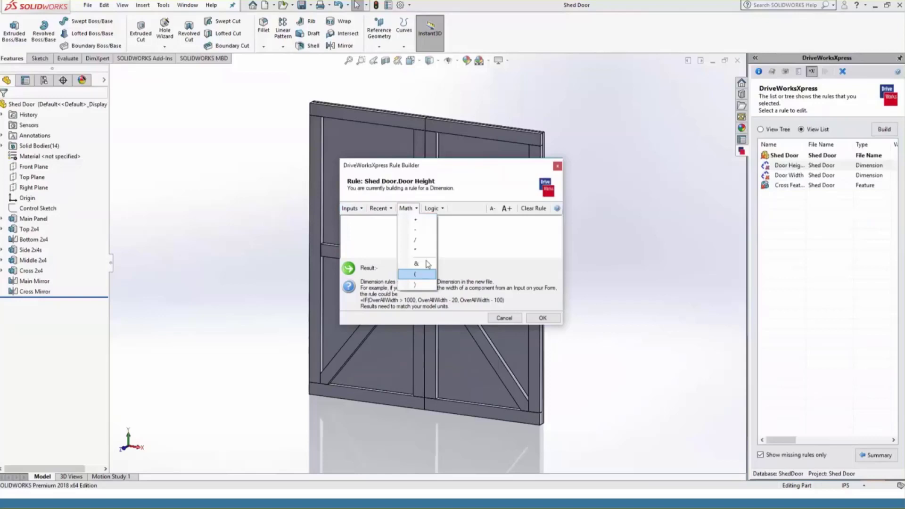
left_click(432, 209)
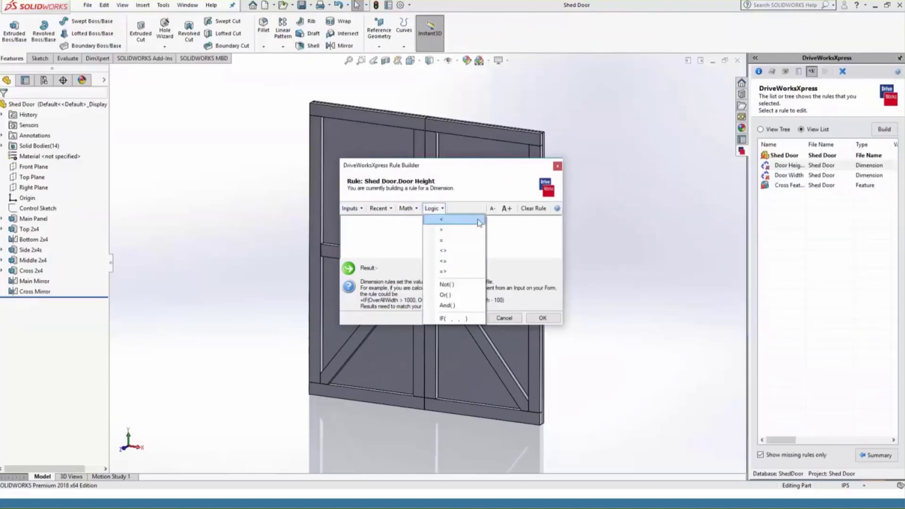
left_click(526, 224)
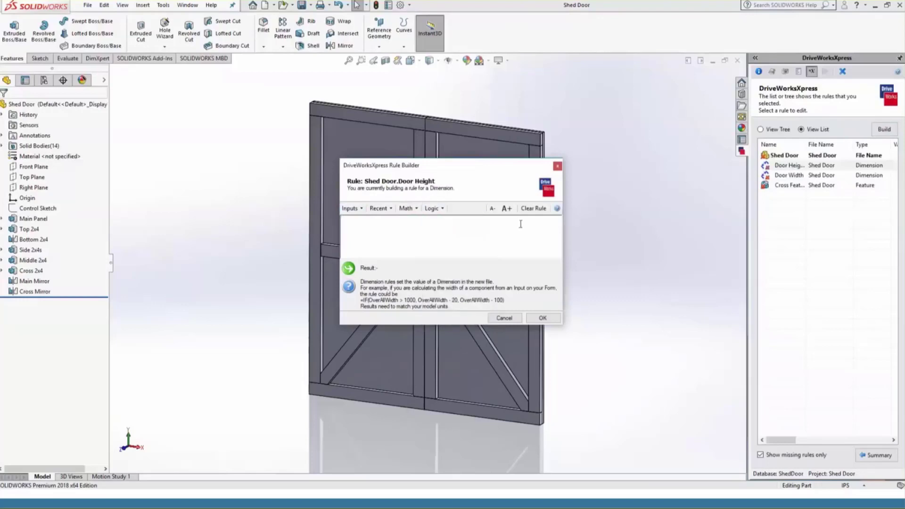
left_click(438, 208)
left_click(443, 241)
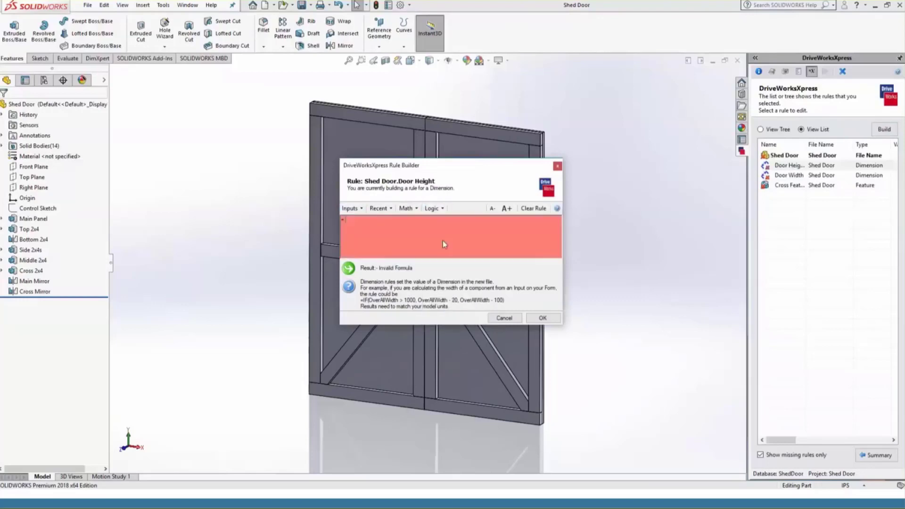
left_click(358, 211)
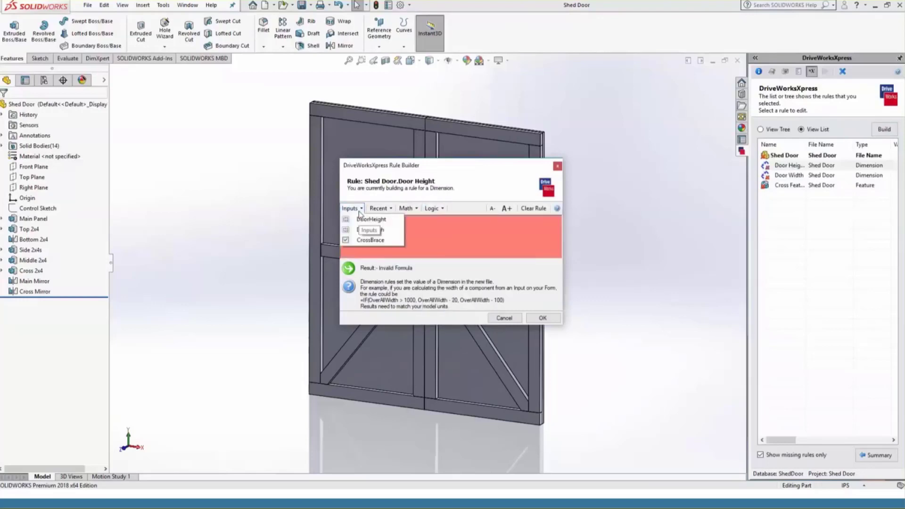
left_click(360, 222)
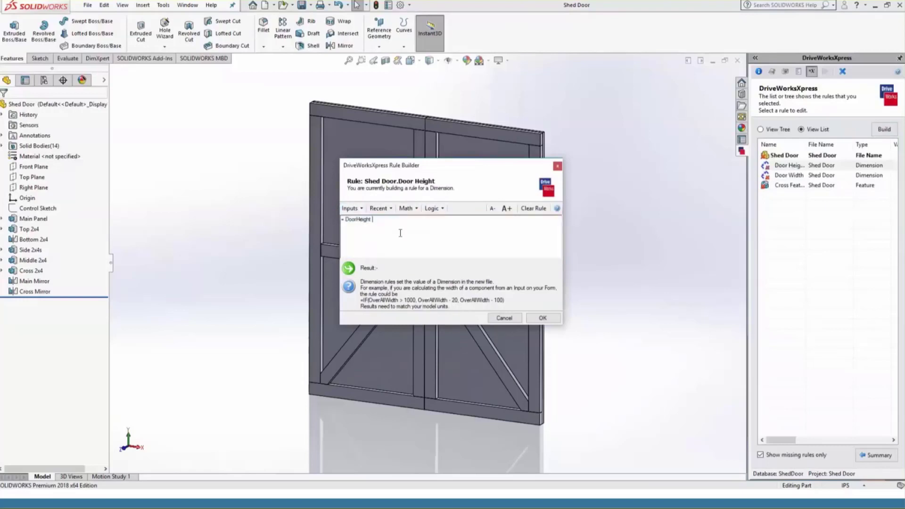
left_click(546, 322)
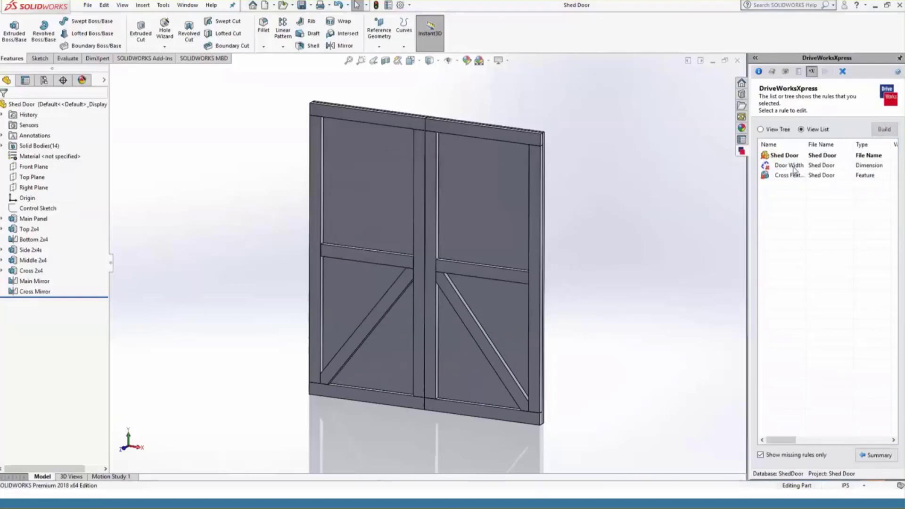
Build the Door Width dimension rule so that it equals the DoorWidth form input
left_click(796, 169)
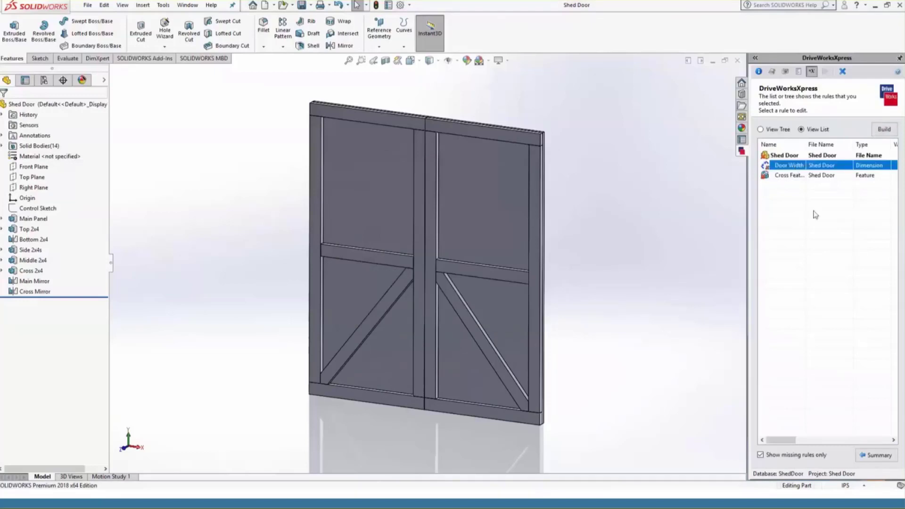
left_click(790, 456)
left_click(790, 456)
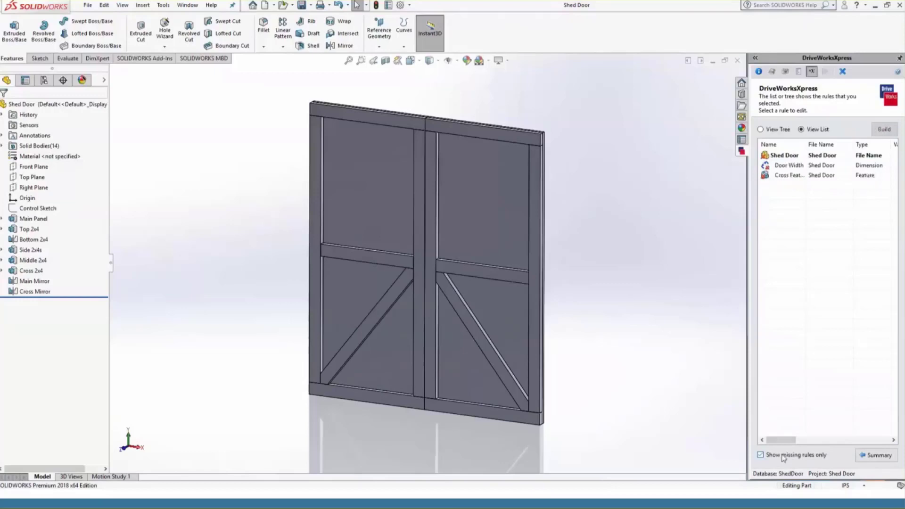
left_click(790, 175)
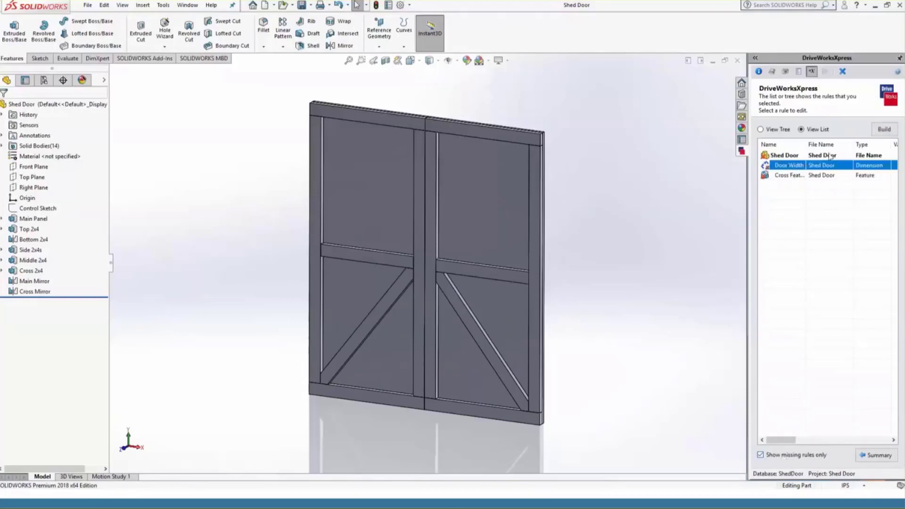
left_click(885, 132)
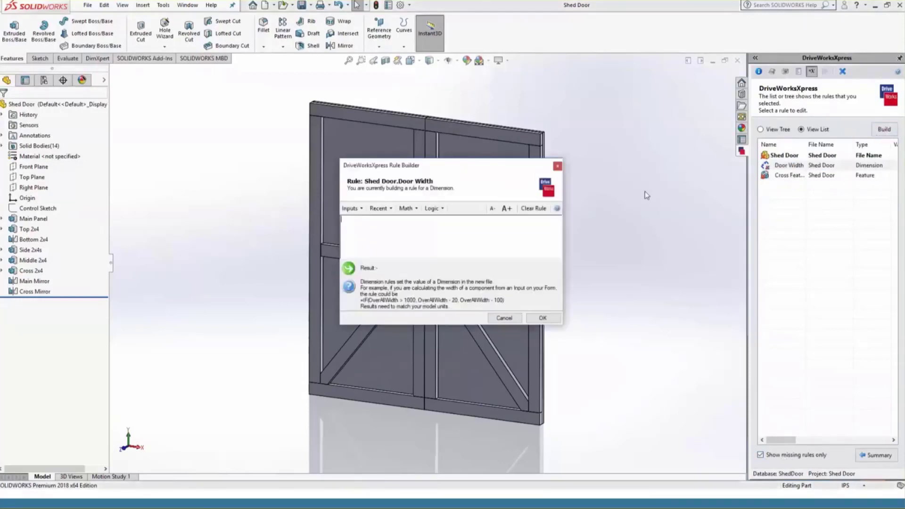
left_click(405, 208)
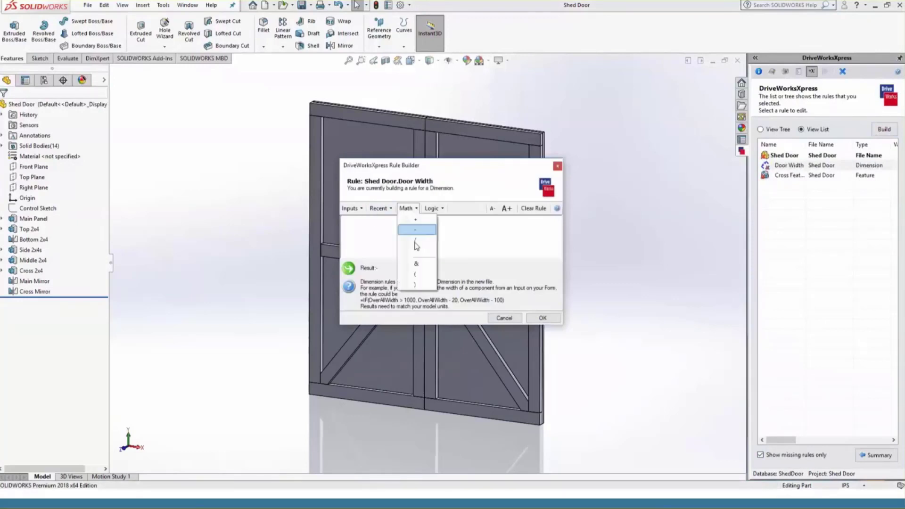
left_click(431, 208)
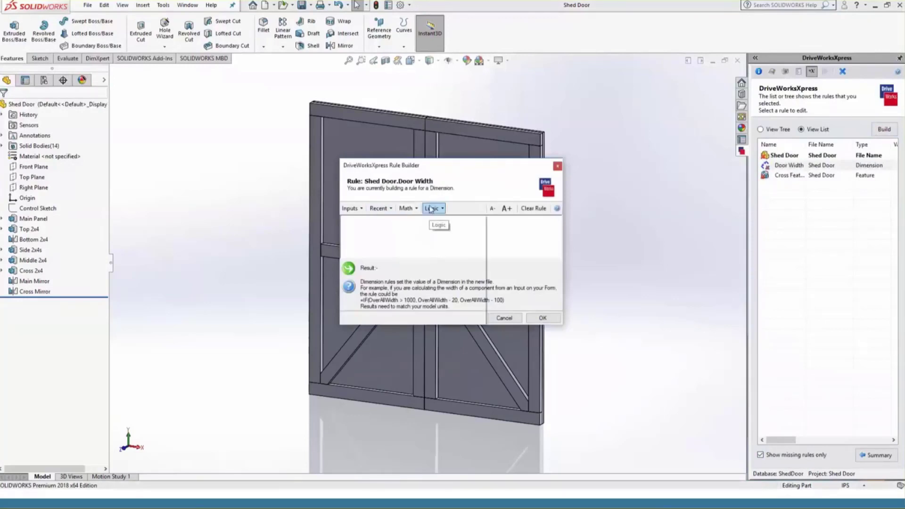
left_click(432, 208)
left_click(449, 241)
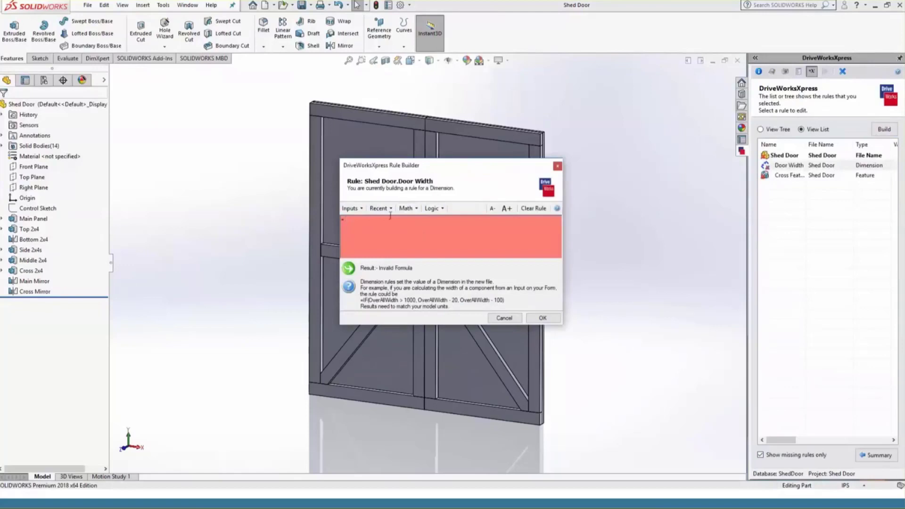
left_click(351, 208)
left_click(364, 230)
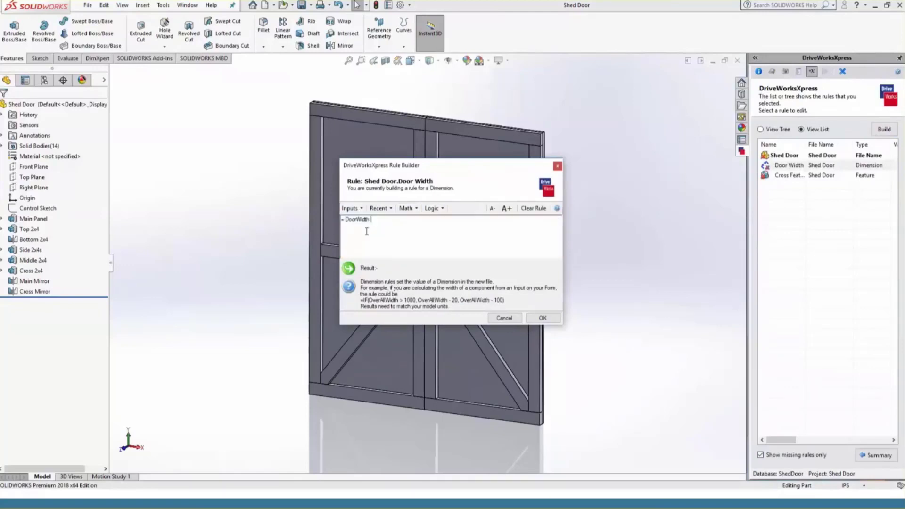
left_click(543, 318)
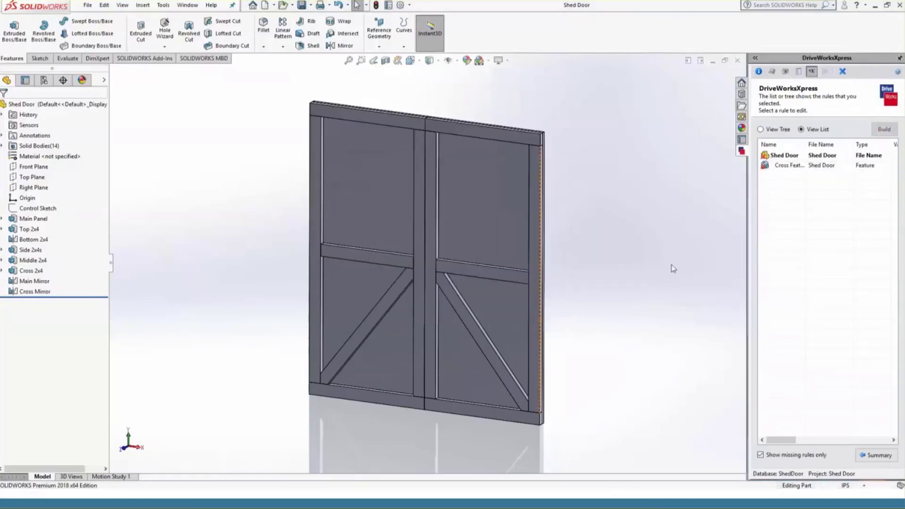
Start the Cross Feature rule as an IF statement with the condition CrossBrace = True
left_click(785, 166)
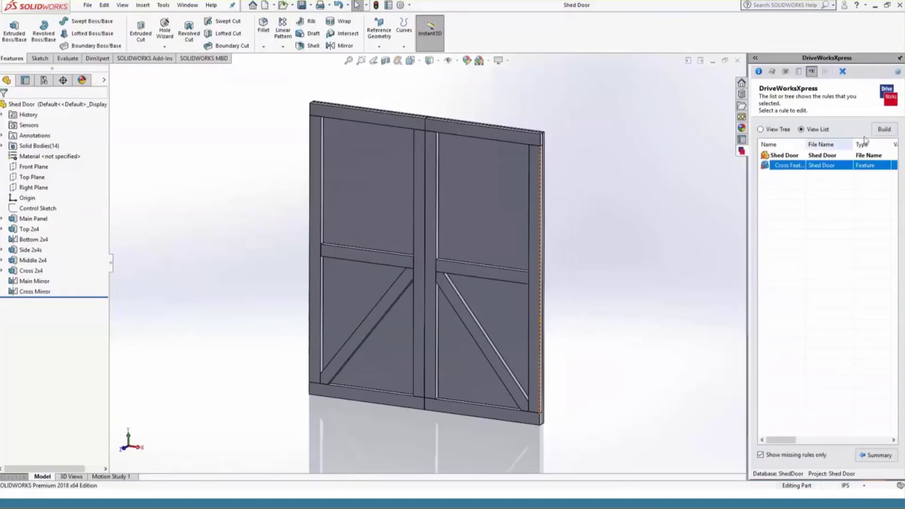
left_click(884, 129)
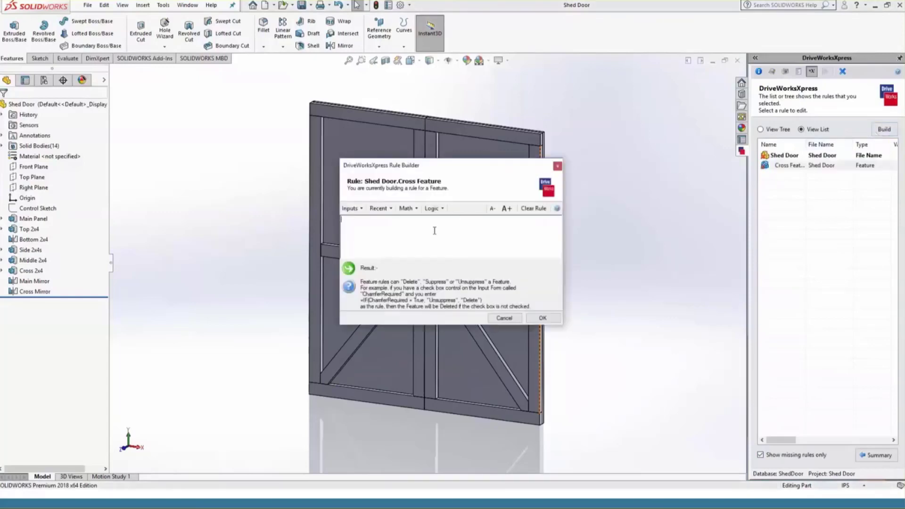
left_click(432, 208)
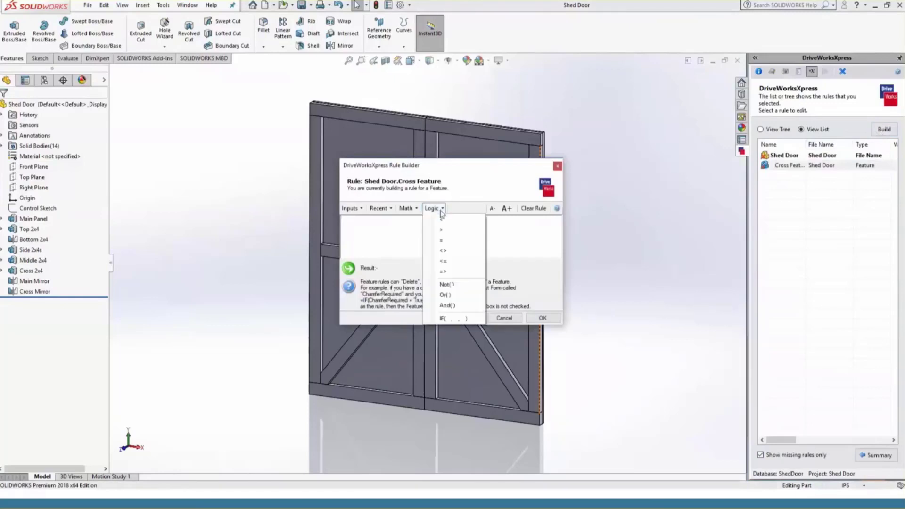
left_click(450, 319)
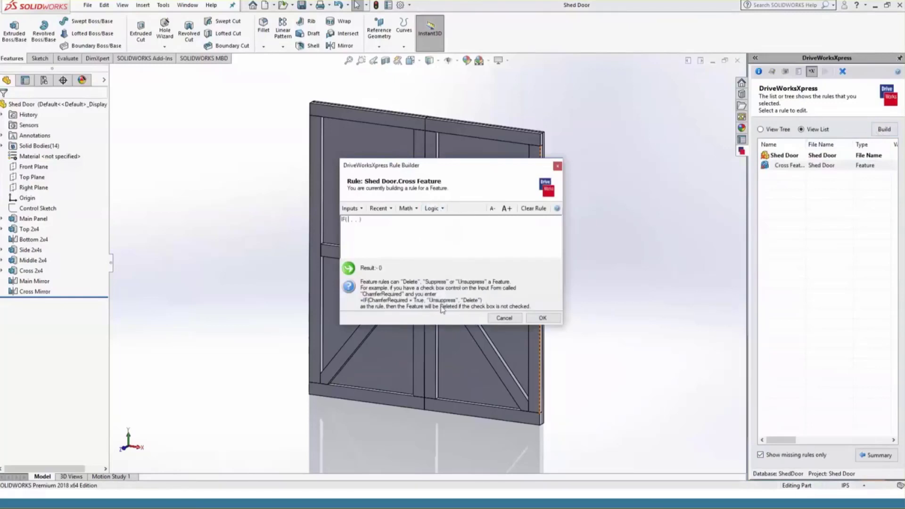
left_click(351, 211)
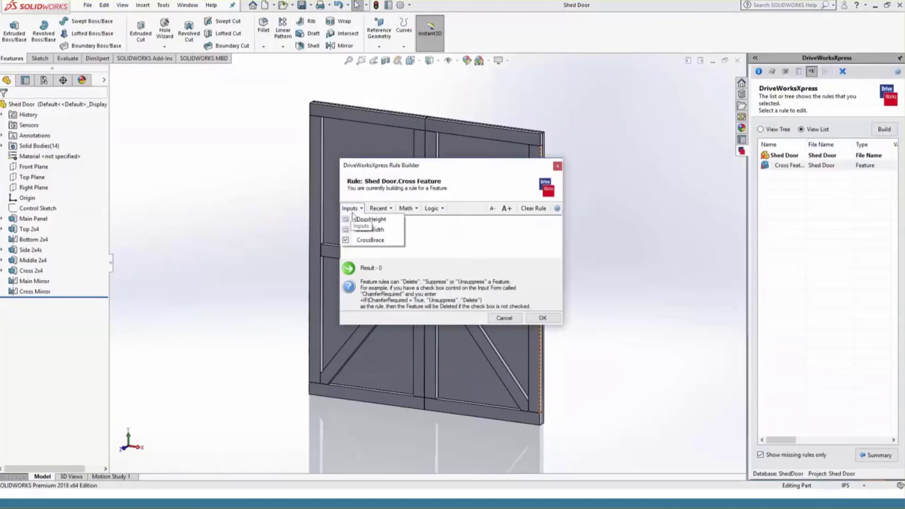
left_click(362, 241)
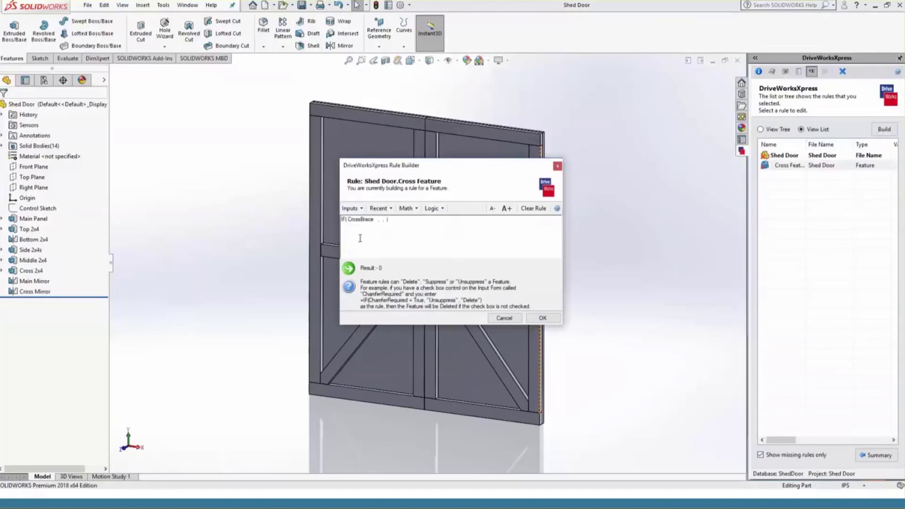
type("= T")
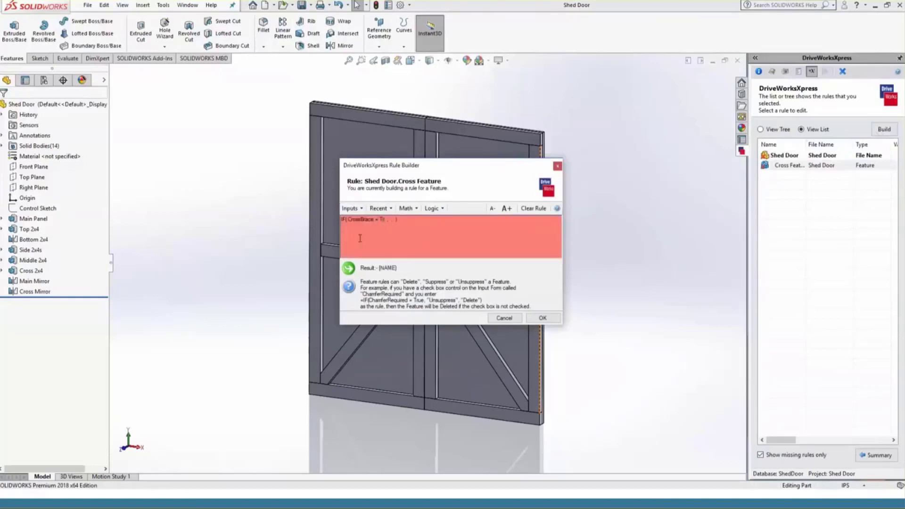
type("rue")
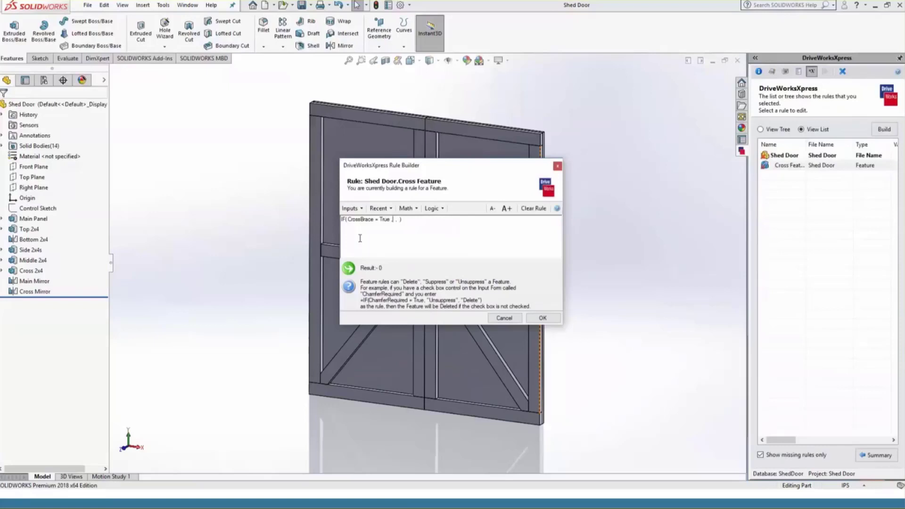
Complete the Cross Feature rule with "Unsuppress" as the true result and "Suppress" as the false result, and accept it
type("\" ,")
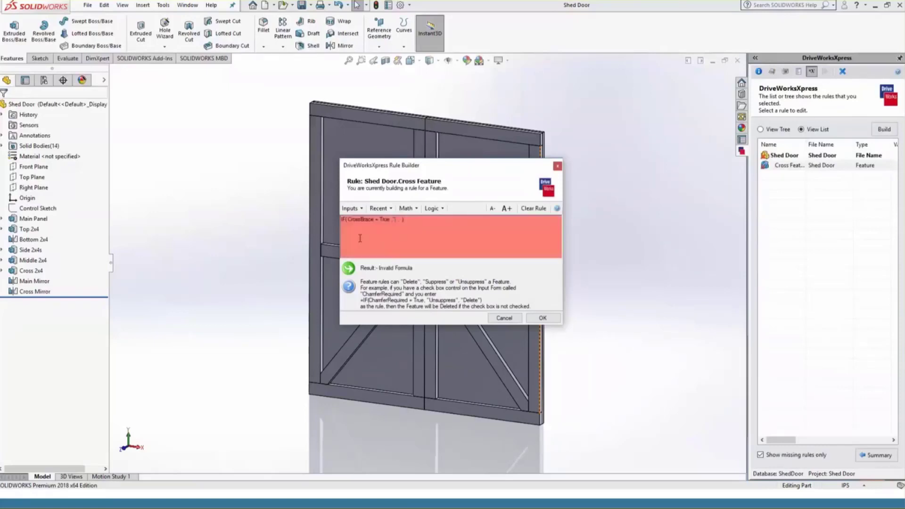
type("Unsuppress\"")
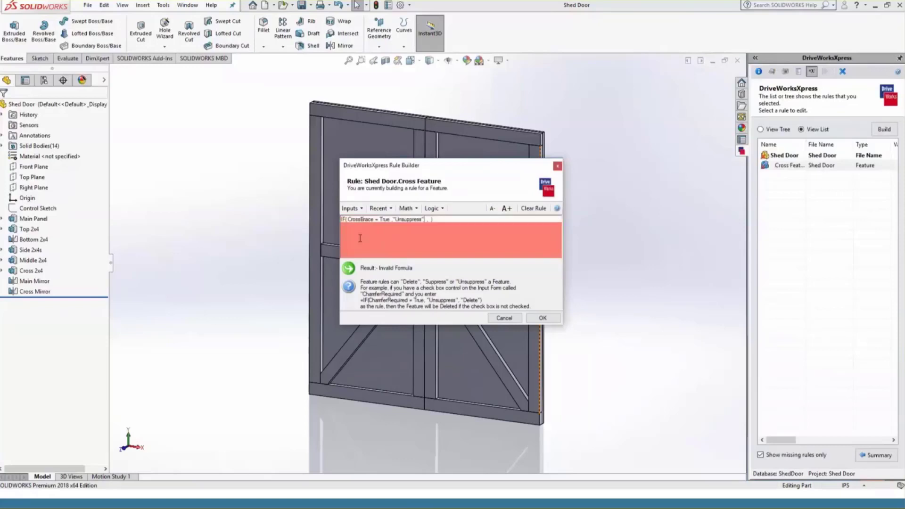
key("Right")
key("Right")
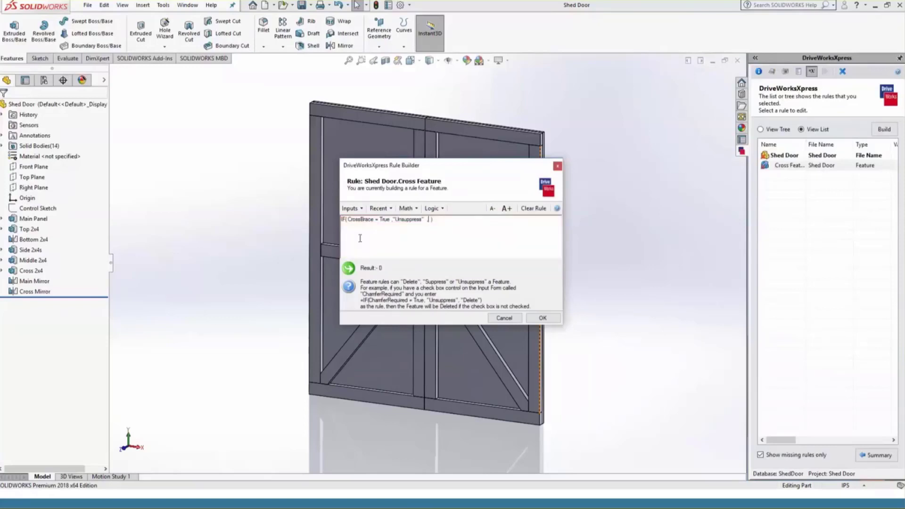
type("\"")
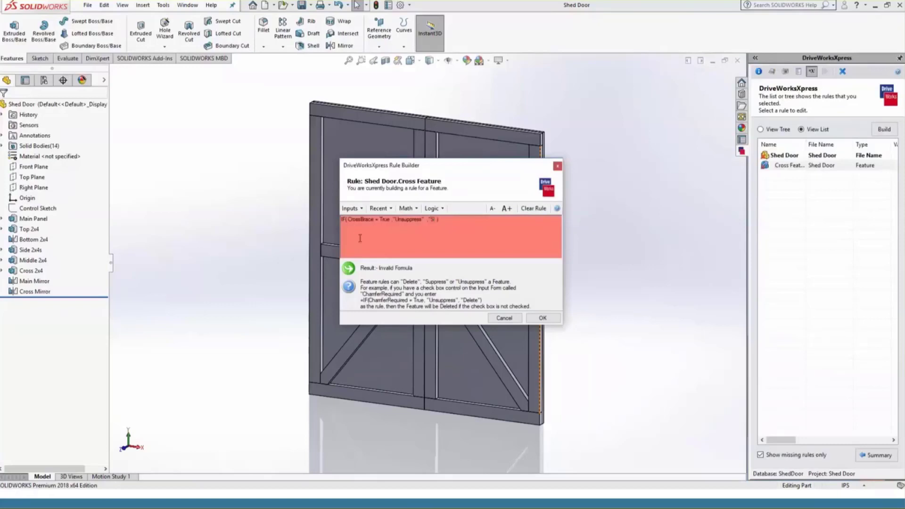
type("Suppress\"")
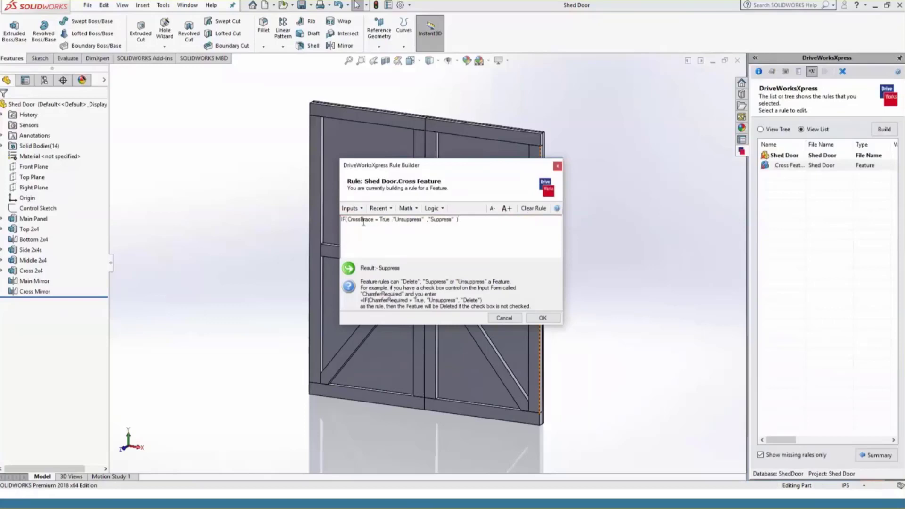
left_click_drag(396, 219, 422, 220)
left_click(422, 236)
left_click_drag(431, 220, 455, 220)
left_click(482, 228)
left_click(541, 319)
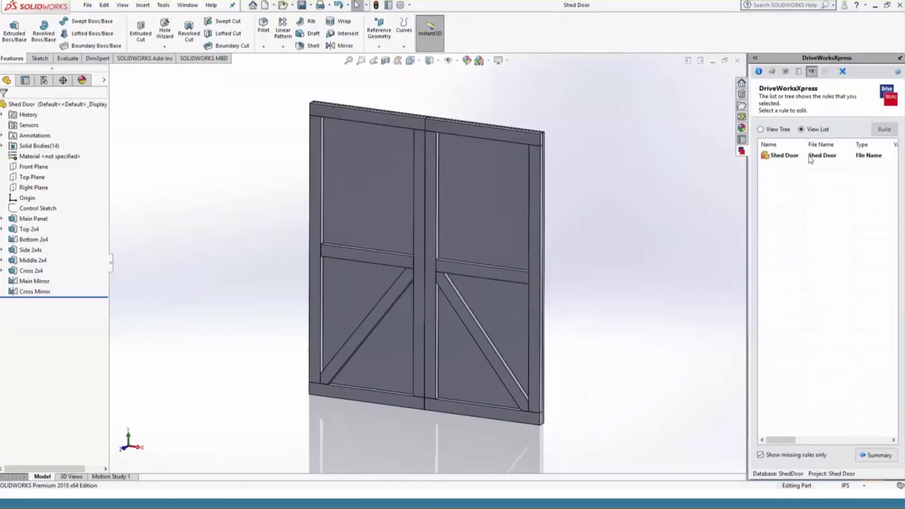
Build the Shed Door file name rule as =DoorHeight &"x" &DoorWidth &" " &, using the form inputs
left_click(795, 157)
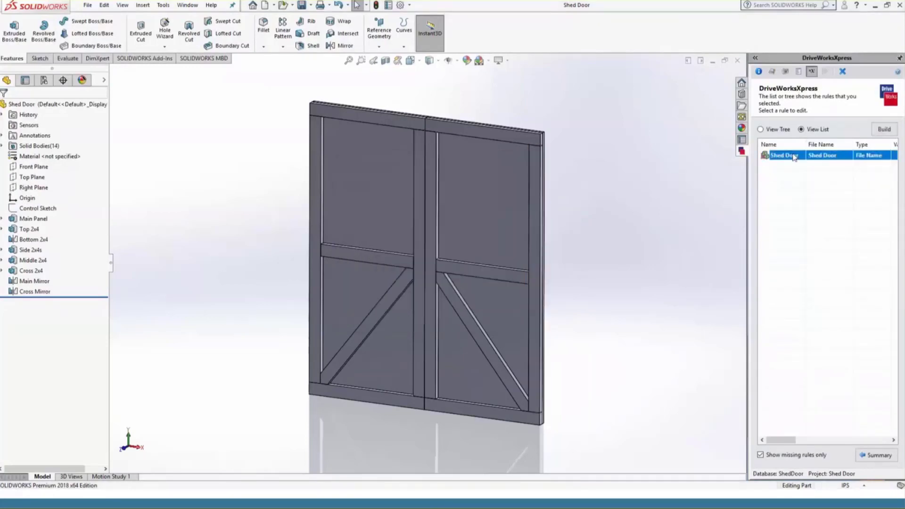
left_click(885, 130)
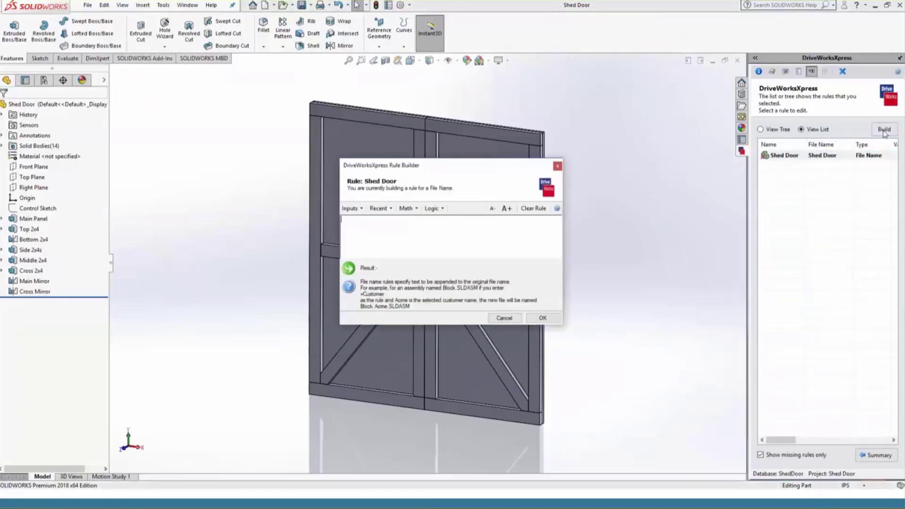
left_click(357, 208)
left_click(365, 219)
type("&")
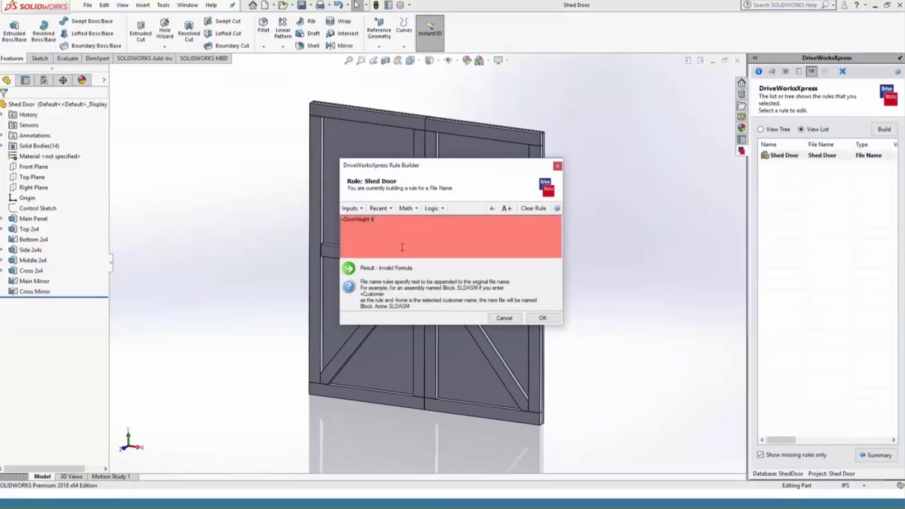
type("\"x\"")
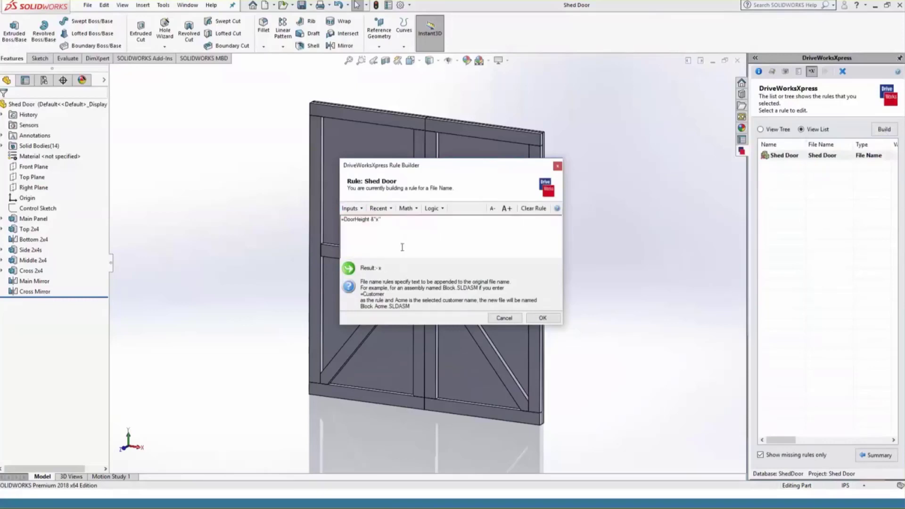
type(" &")
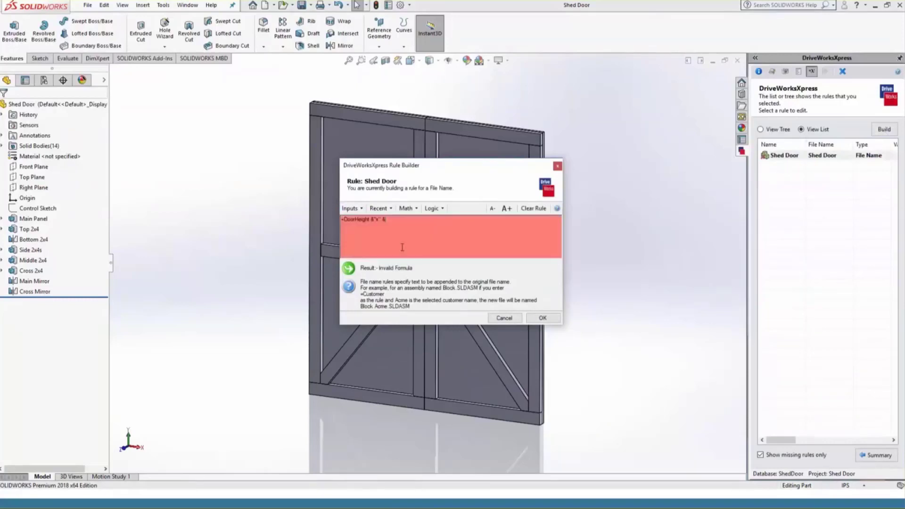
left_click(362, 209)
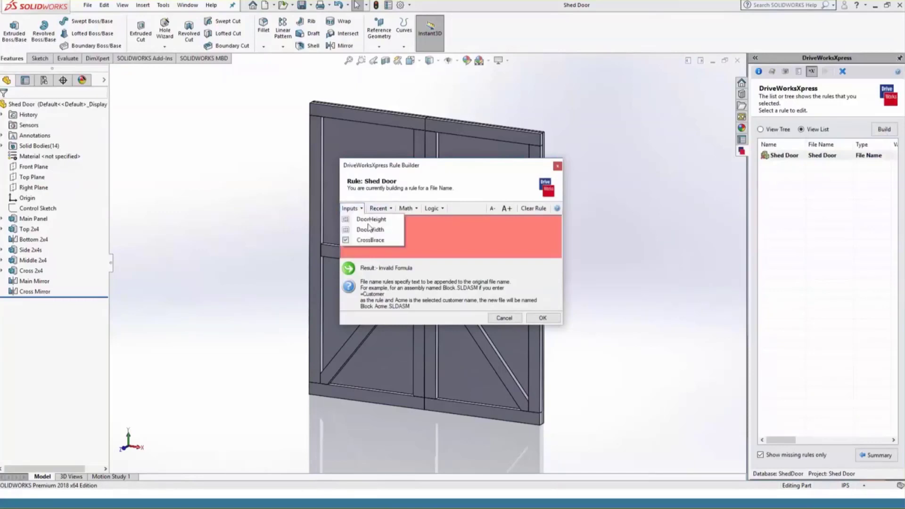
left_click(386, 233)
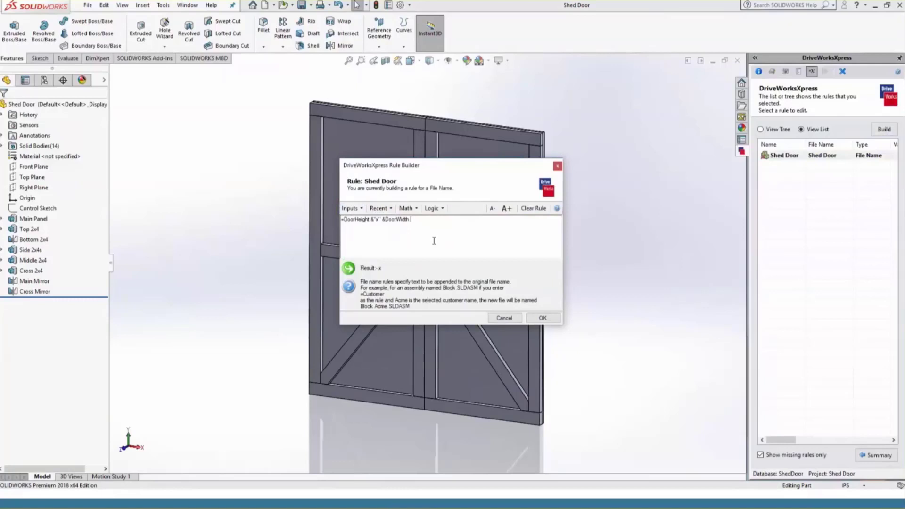
type("&\" ")
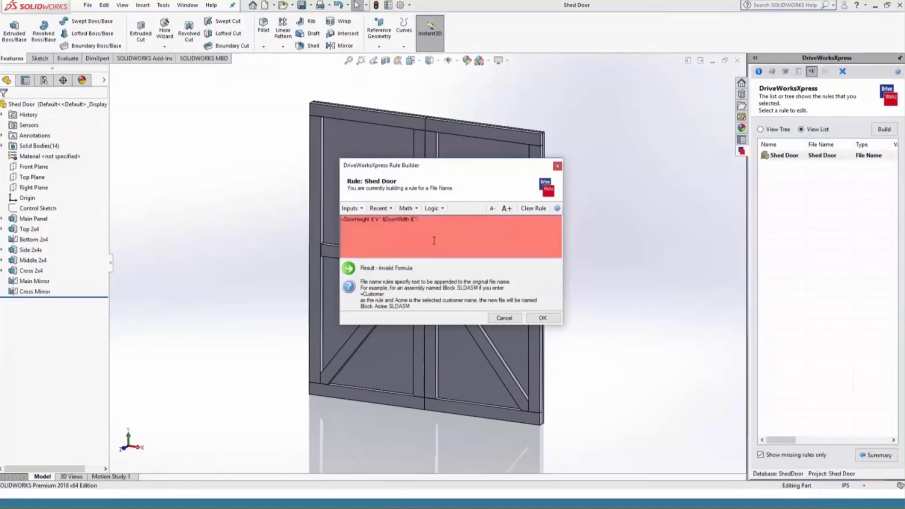
type("\"")
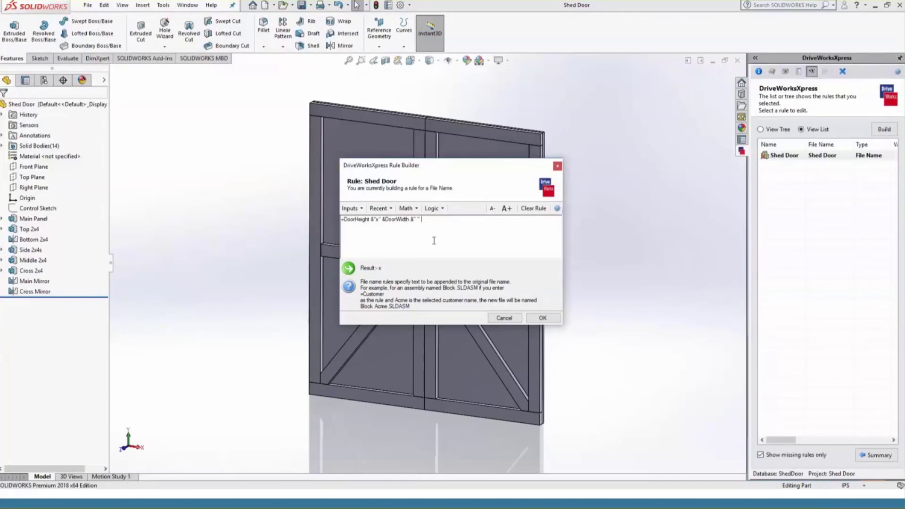
type(" &")
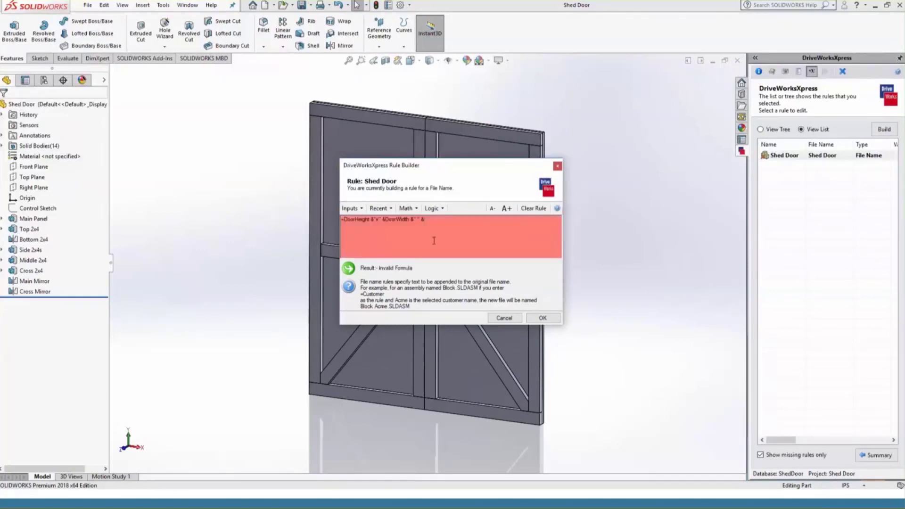
Append IF(CrossBrace = "True", "wBrace", "noBrace") to the file name rule
type("[")
type("(")
left_click(350, 208)
left_click(371, 240)
type("= \"True")
type("Bra")
type("ce = \"True\"")
type(", \"nwBrace\", \"no")
type("Brace")
type("\")")
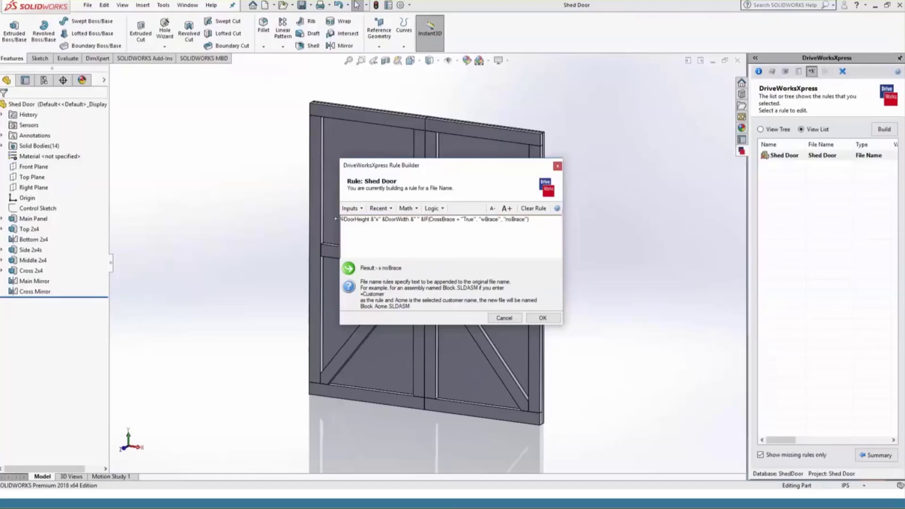
Review the height, separator, width and brace parts of the file name rule
left_click_drag(345, 220, 372, 219)
left_click(382, 230)
double_click(376, 220)
left_click_drag(386, 220, 543, 221)
left_click(416, 236)
left_click(424, 241)
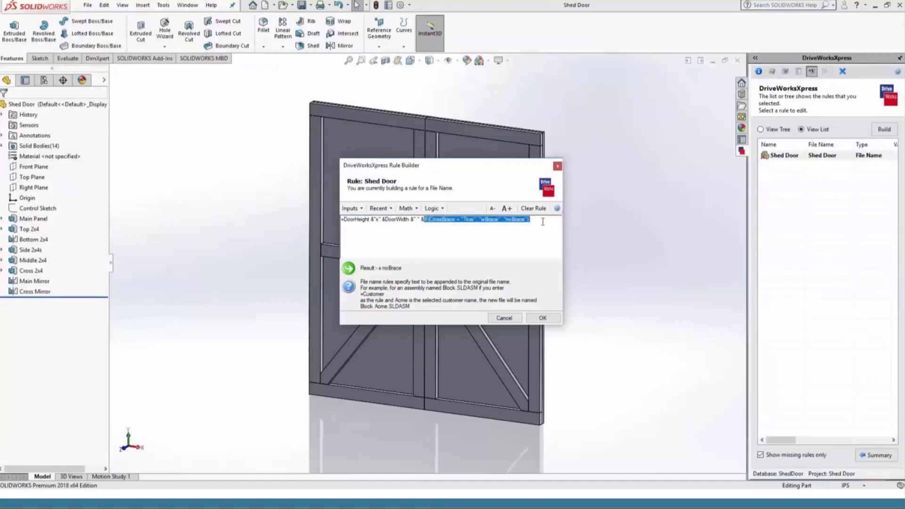
left_click(544, 222)
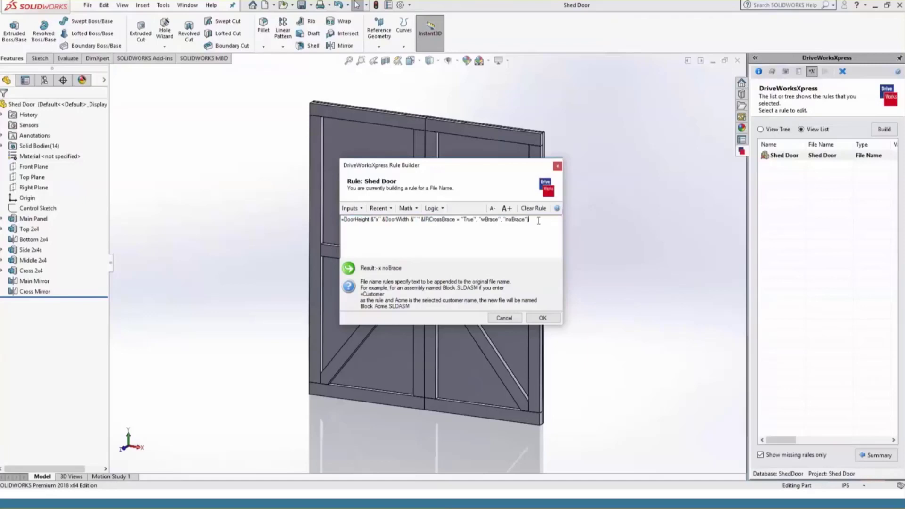
Accept the file name rule, return to the rules summary and clear the edit selection for all rule types
left_click(543, 318)
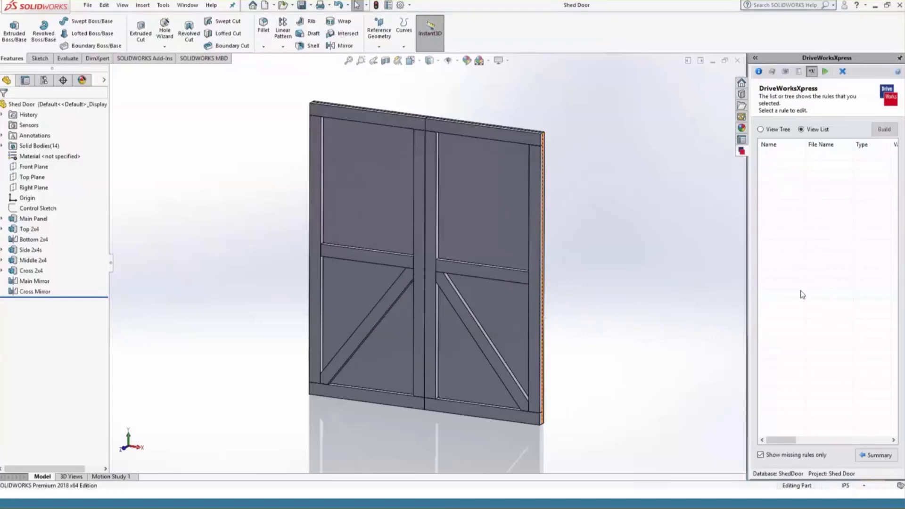
left_click(876, 456)
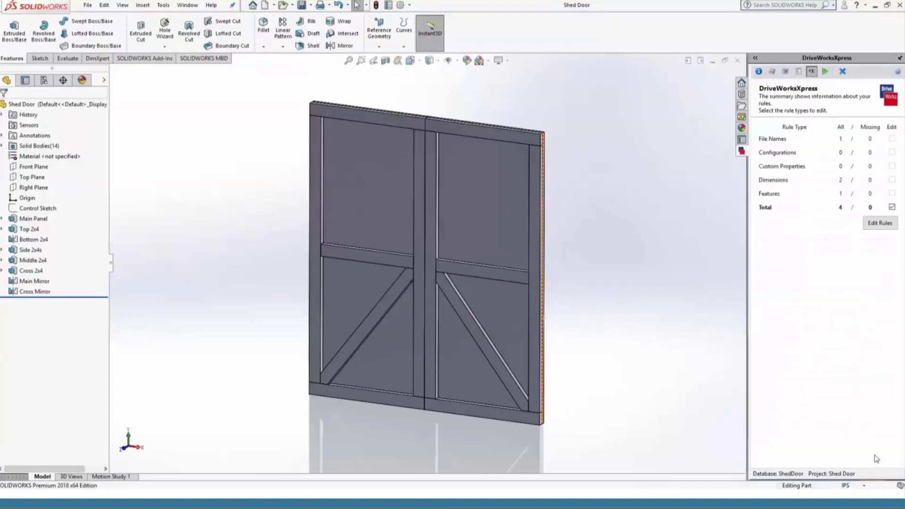
left_click(893, 207)
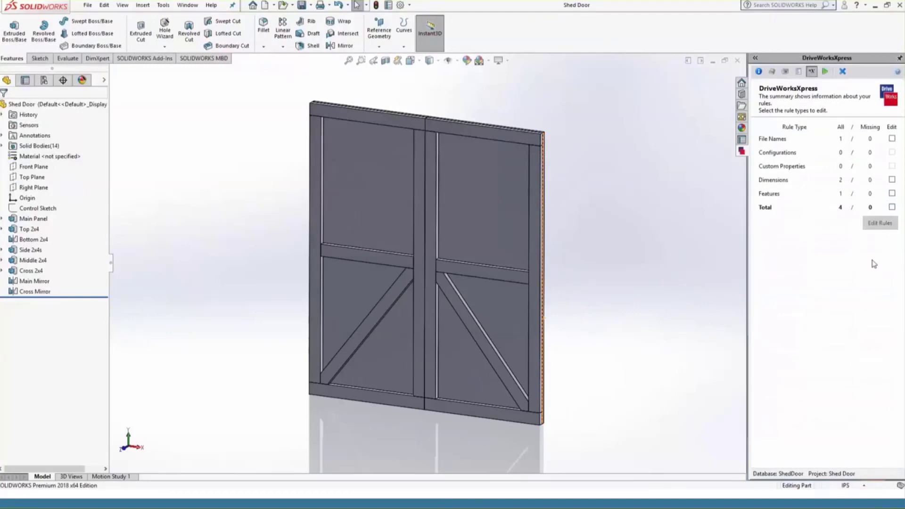
Run the Shed Door form and create a variant with door height 100, door width 125 and the cross brace enabled
left_click(825, 73)
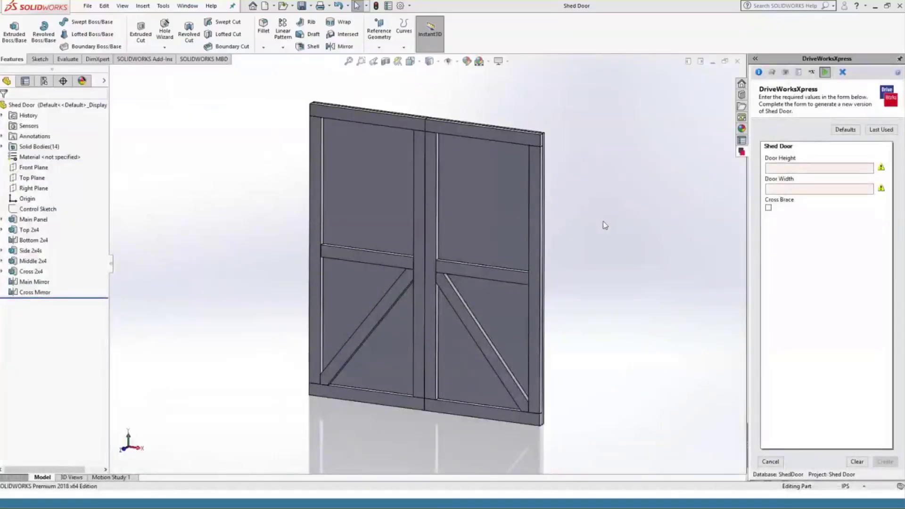
left_click(773, 168)
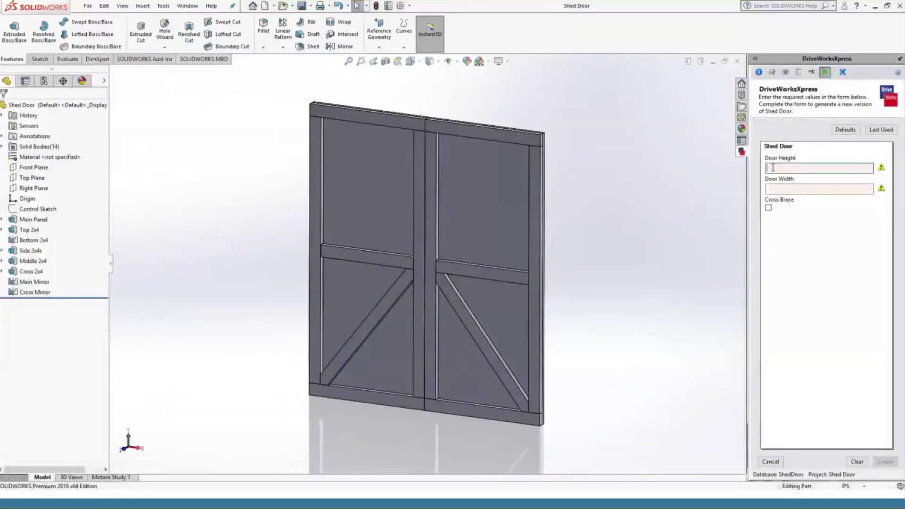
type("100")
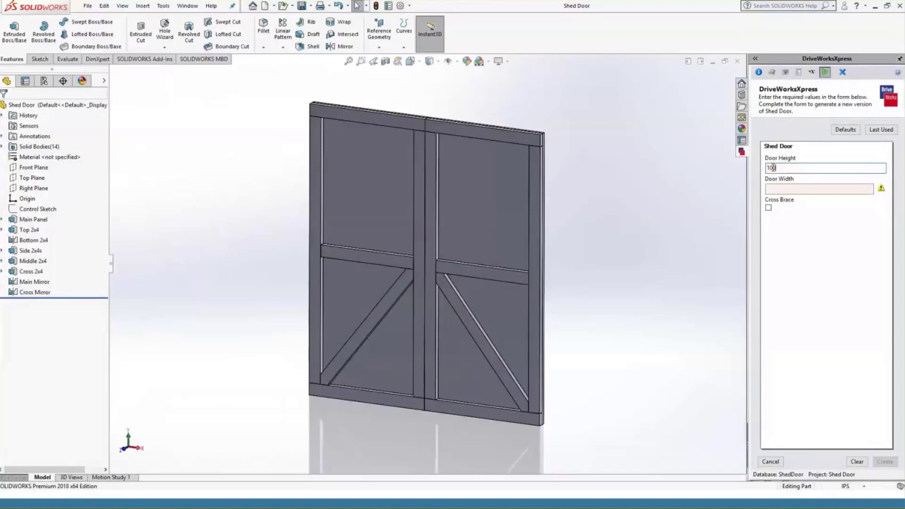
key("Tab")
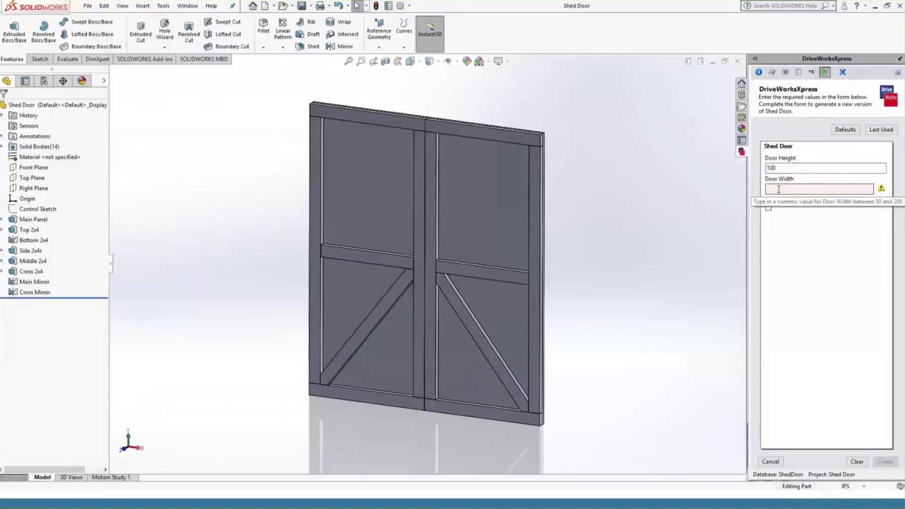
type("125")
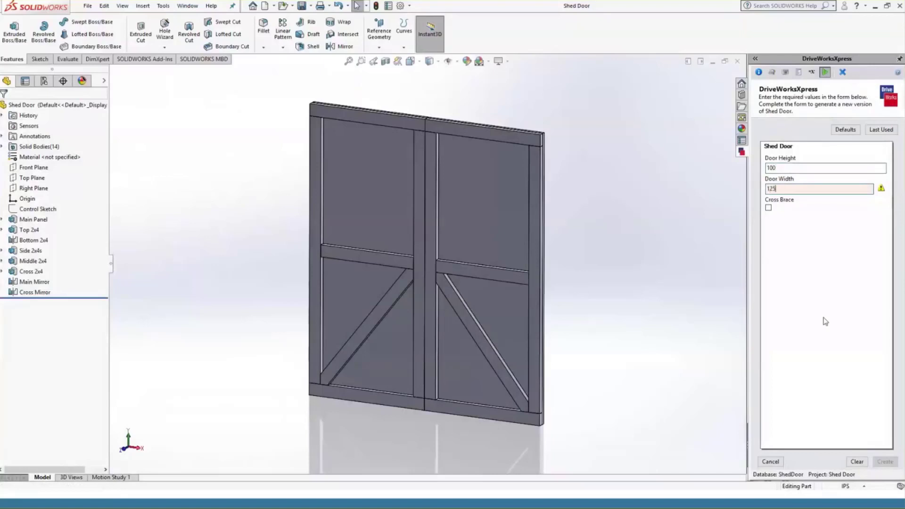
left_click(769, 208)
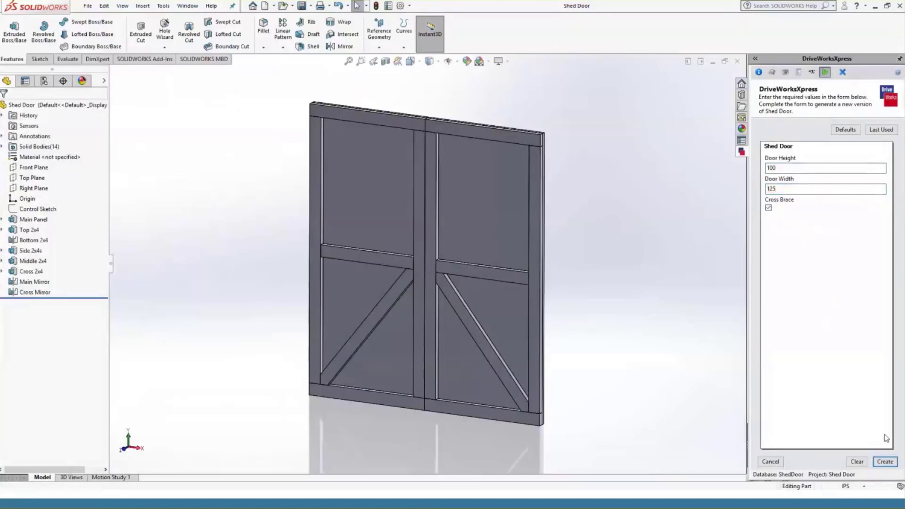
left_click(887, 463)
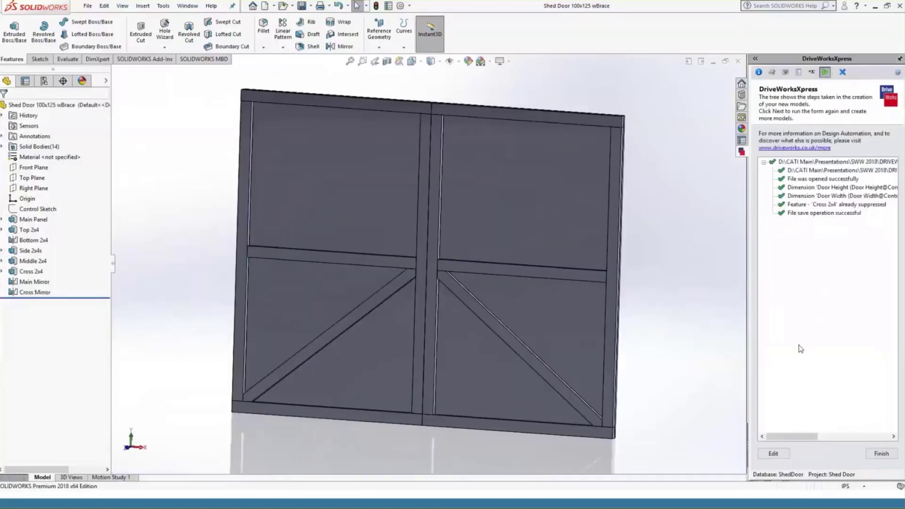
Review the creation report's file, dimension, feature and save entries, and inspect the generated 100x125 door and its file name
left_click(821, 179)
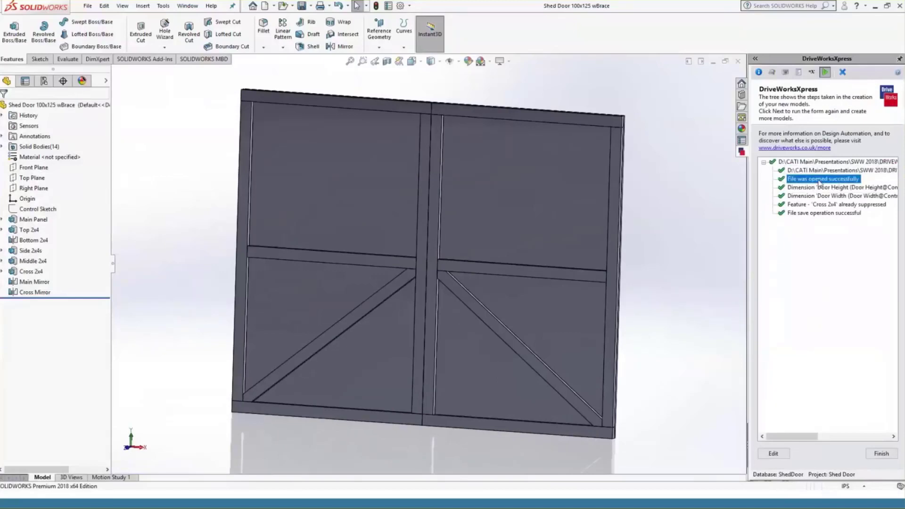
left_click(819, 190)
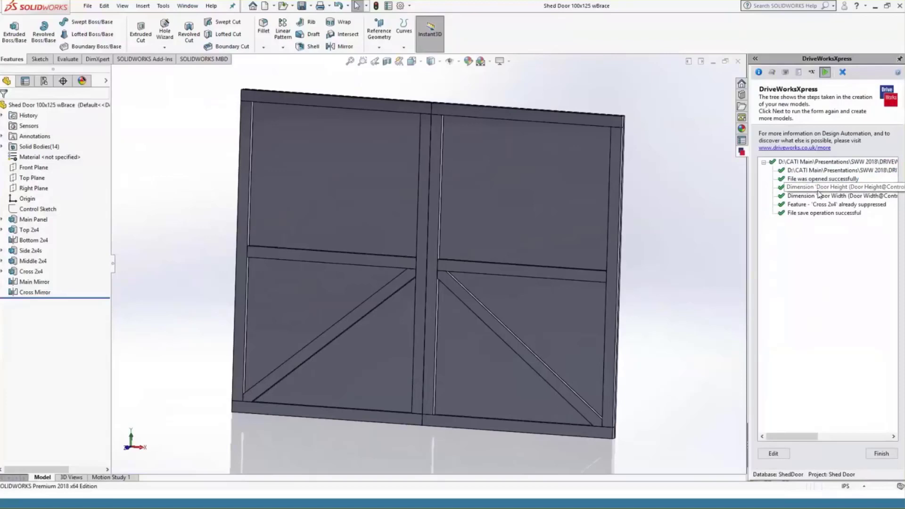
left_click(819, 200)
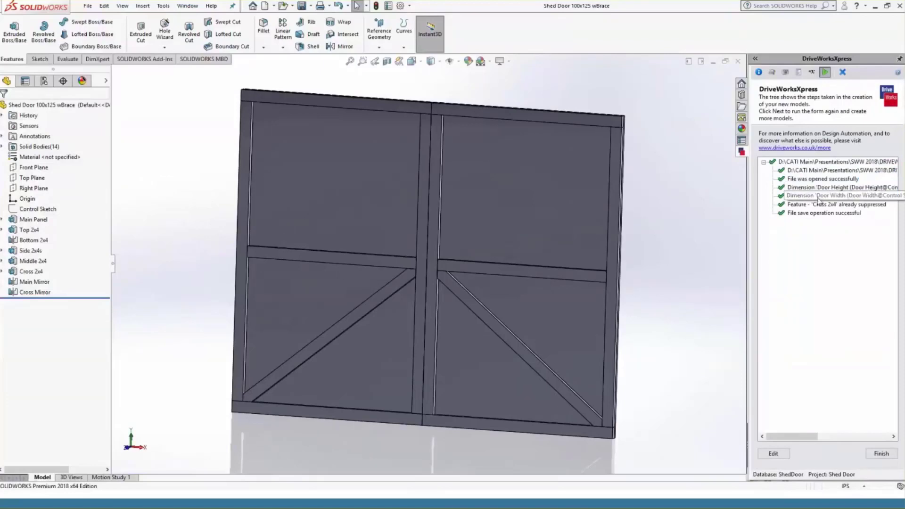
left_click(821, 205)
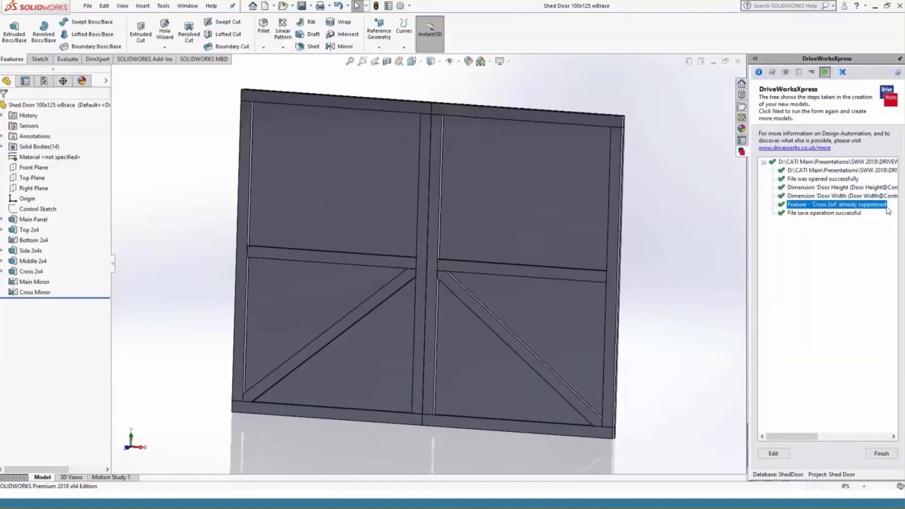
left_click(856, 214)
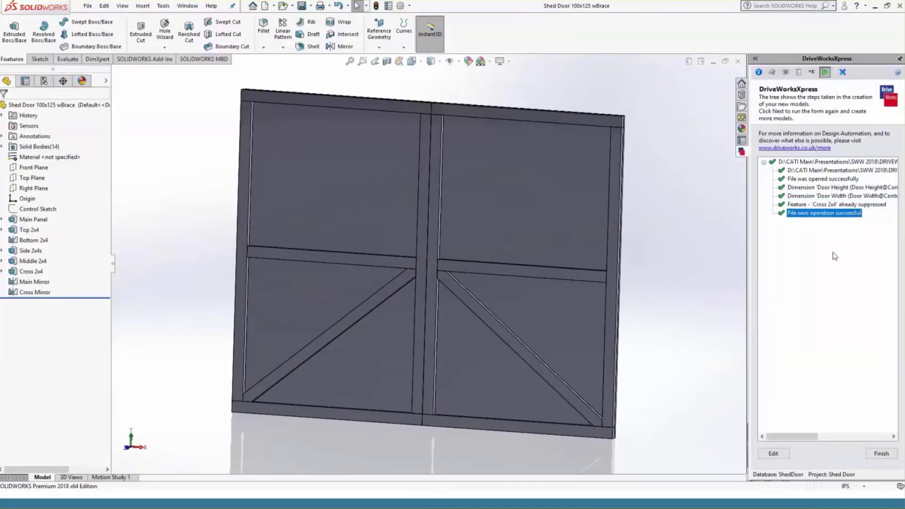
middle_click_drag(678, 263, 710, 273)
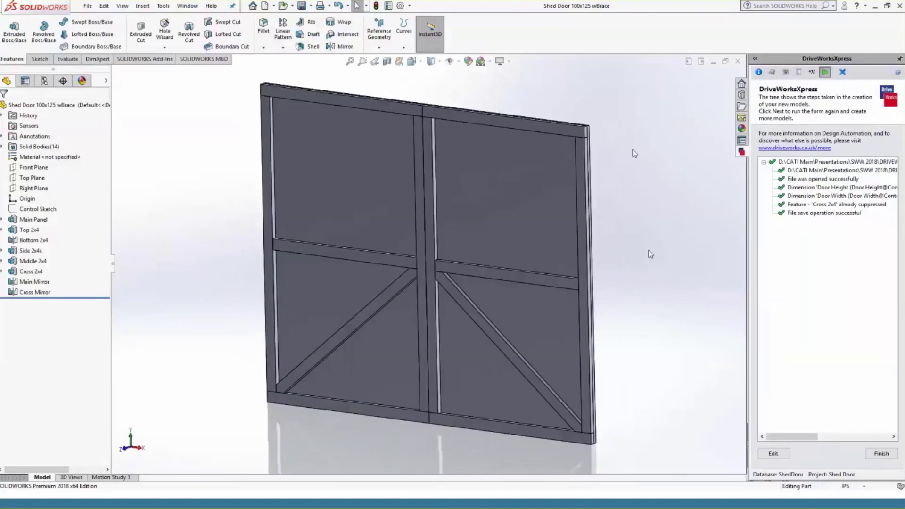
mouse_move(552, 13)
Create another variant with door height 80, door width 90 and no cross brace, and check its feature suppression entry in the report
left_click(774, 454)
left_click_drag(782, 169, 754, 169)
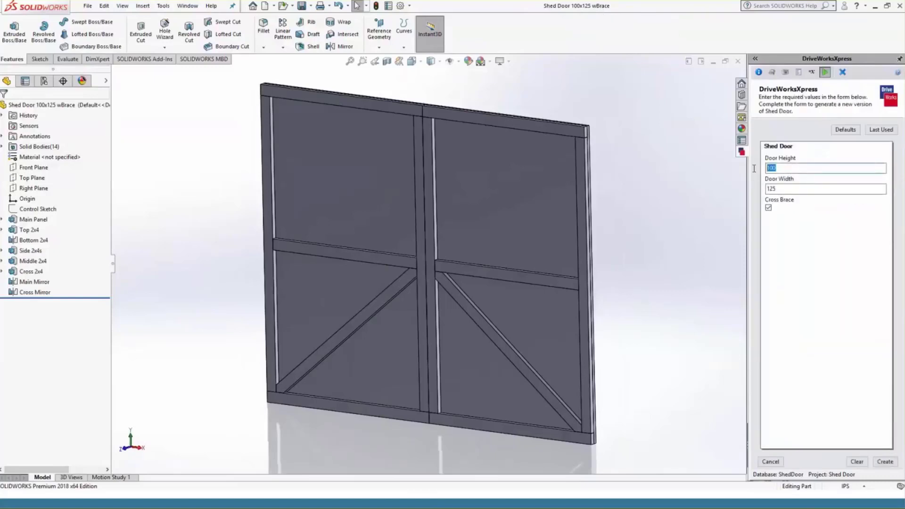
type("80")
left_click_drag(784, 189, 751, 189)
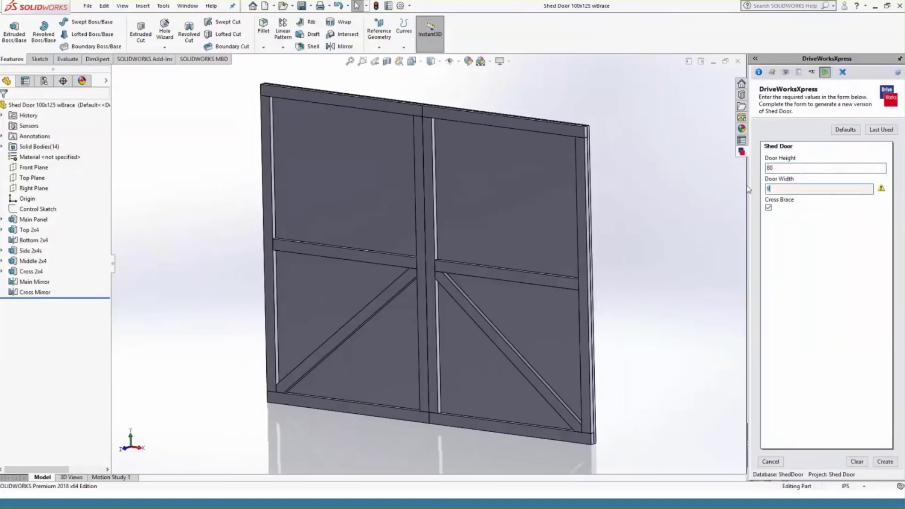
type("90")
left_click(769, 208)
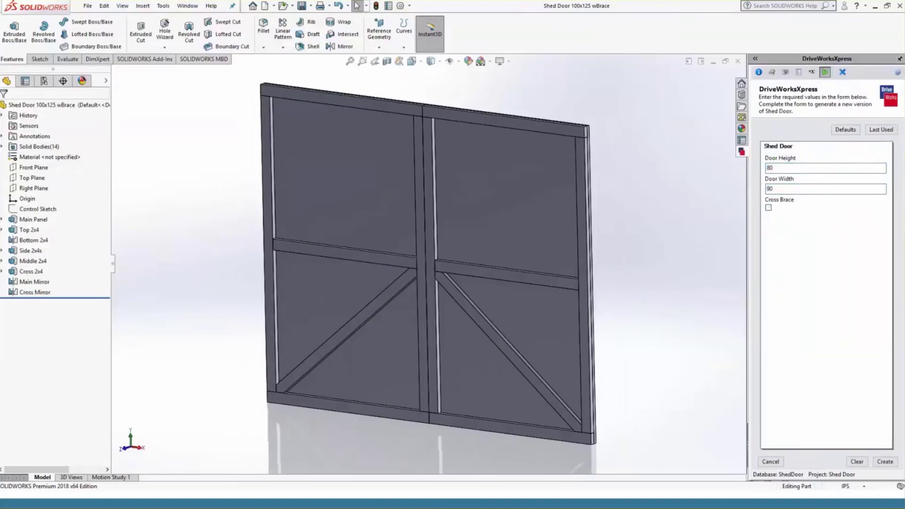
left_click(883, 462)
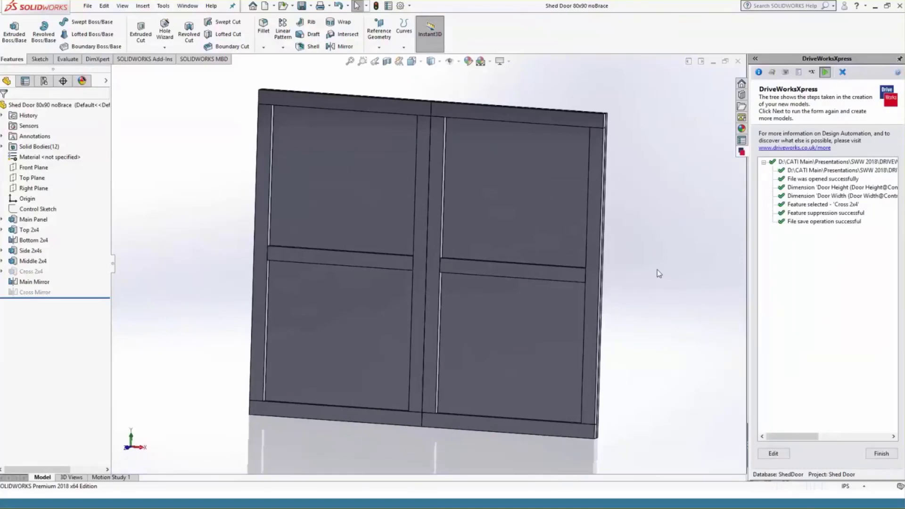
left_click(839, 214)
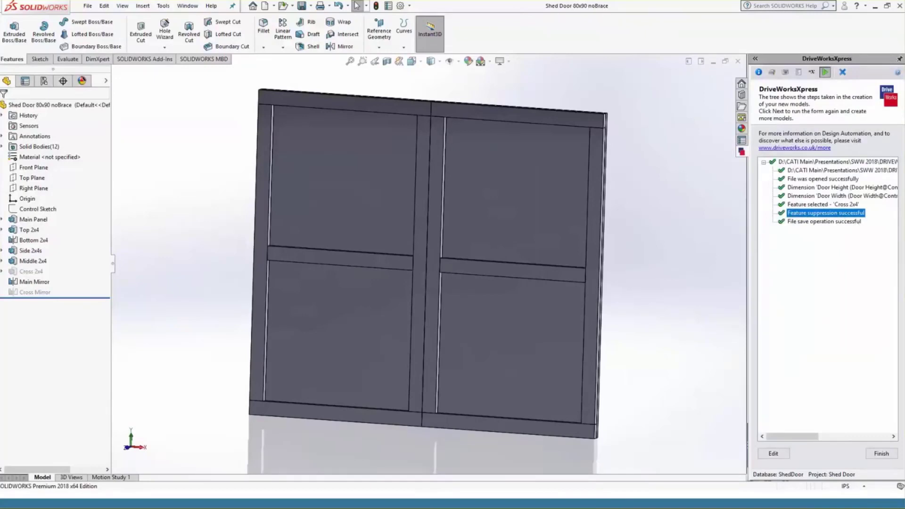
left_click(661, 211)
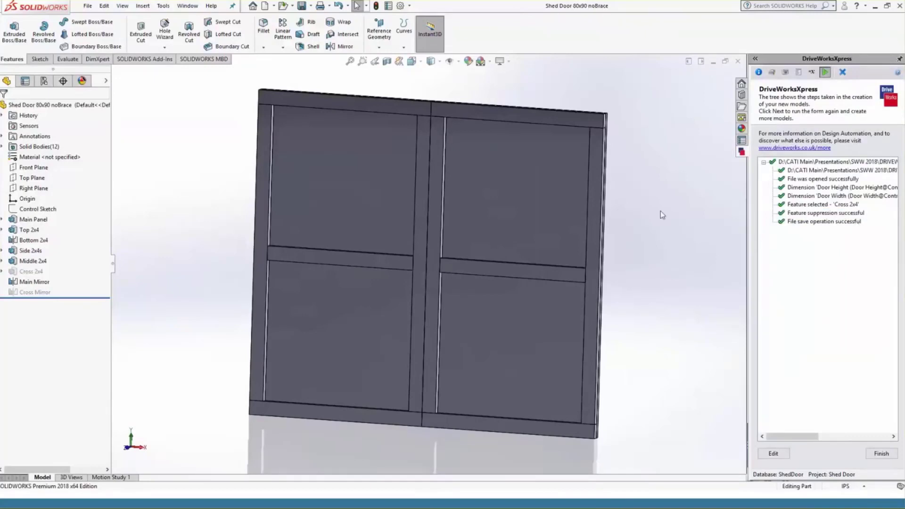
Try a door height of 45 in the form, then clear the entries and cancel the form
left_click(773, 454)
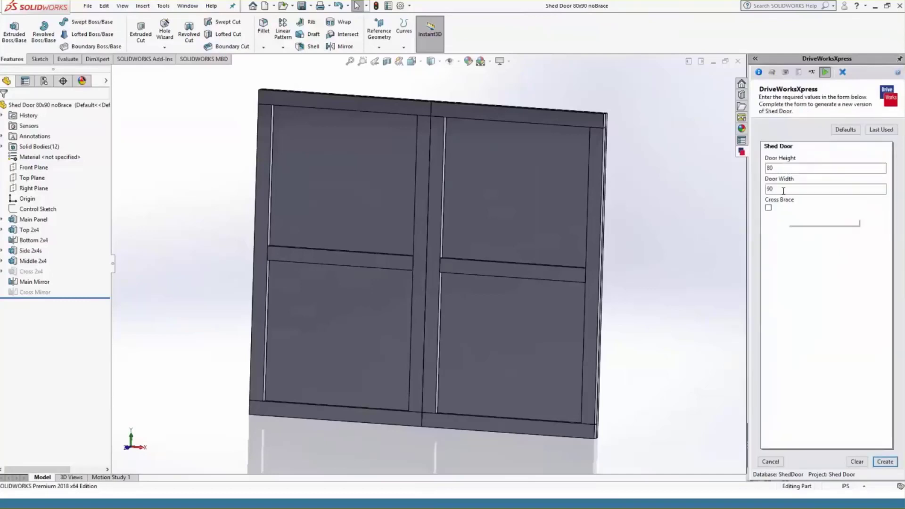
type("4")
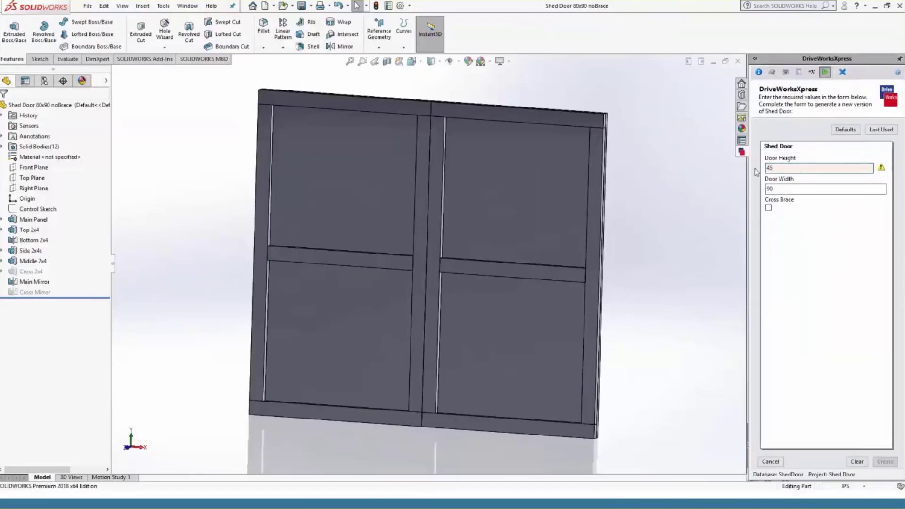
type("5")
left_click(857, 461)
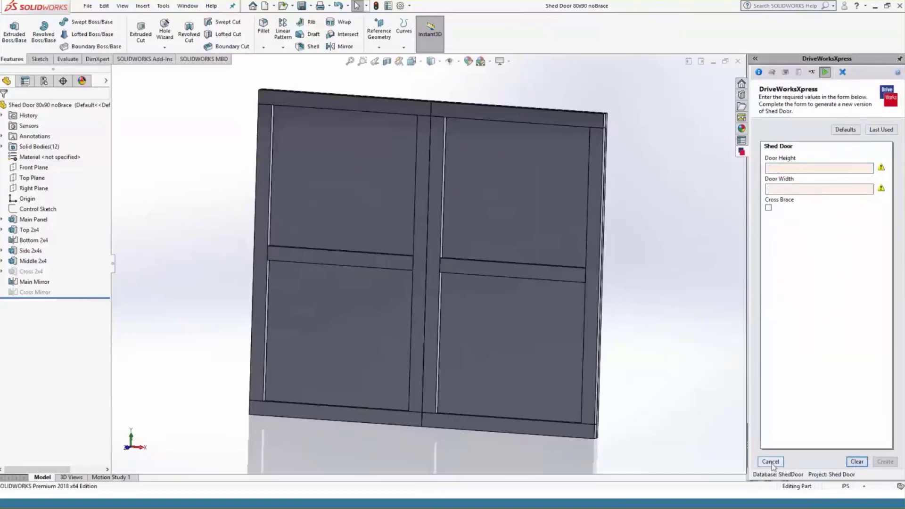
left_click(771, 462)
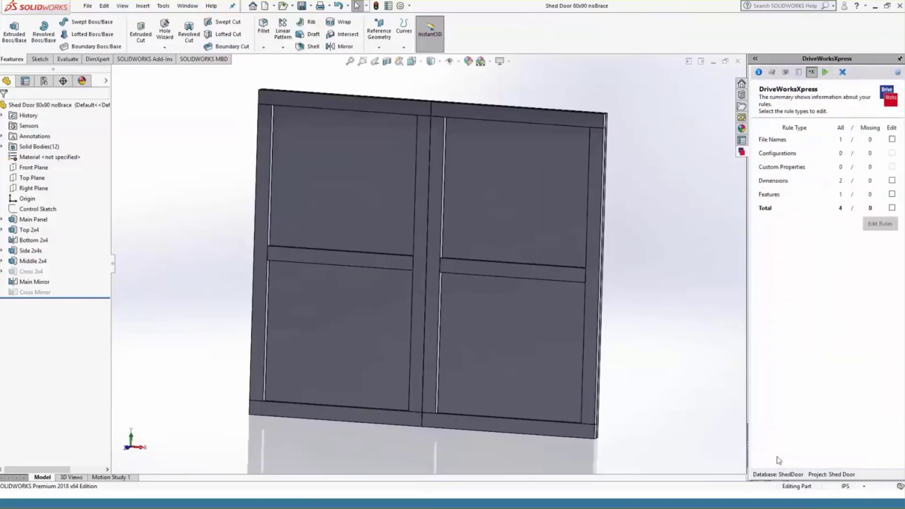
Close DriveWorksXpress and all open door documents
left_click(826, 72)
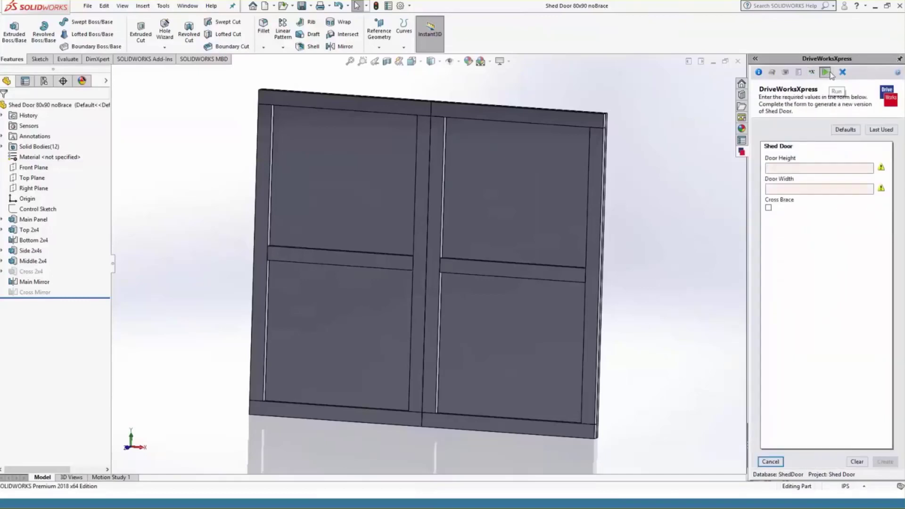
left_click(842, 72)
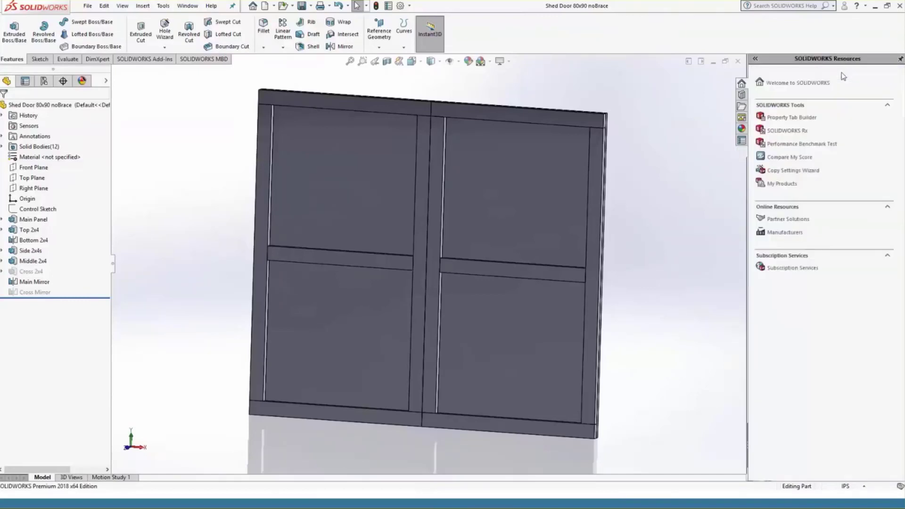
scroll(685, 214, "up", 4)
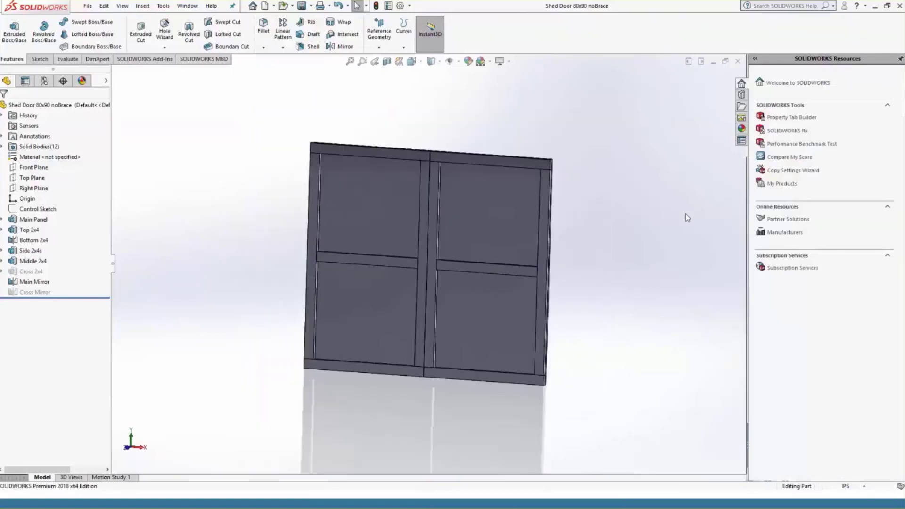
mouse_move(659, 219)
middle_mouse_down()
mouse_move(574, 222)
mouse_move(666, 217)
middle_mouse_up()
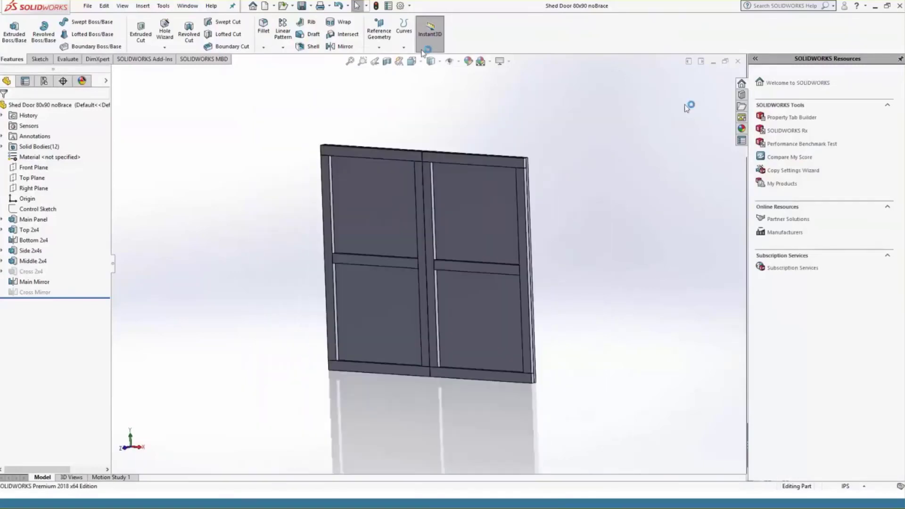
left_click(187, 6)
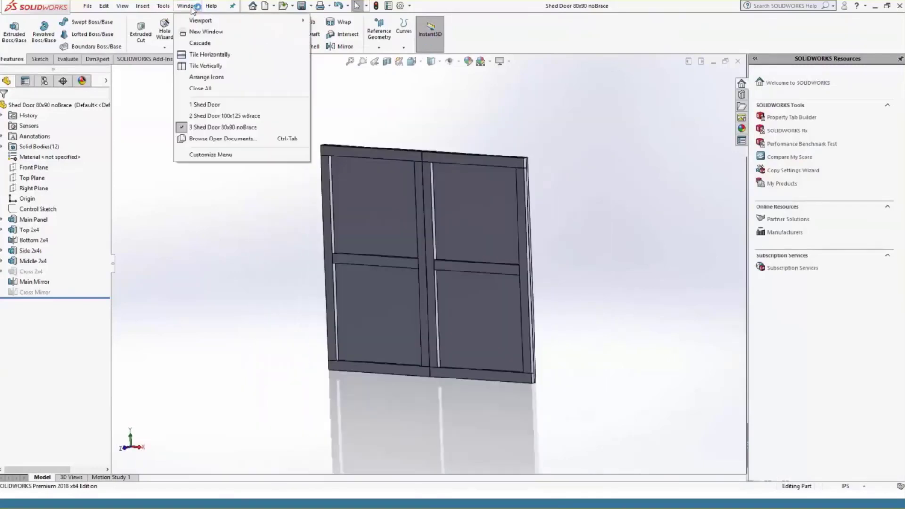
left_click(200, 89)
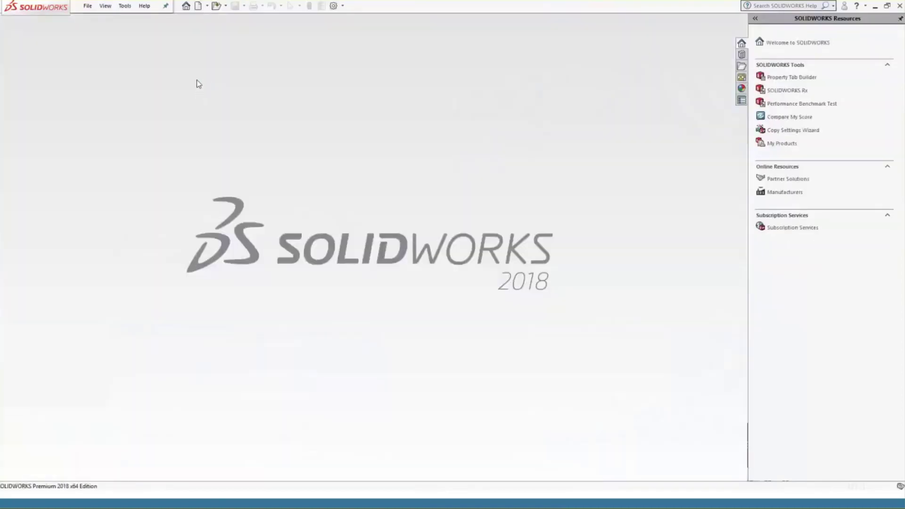
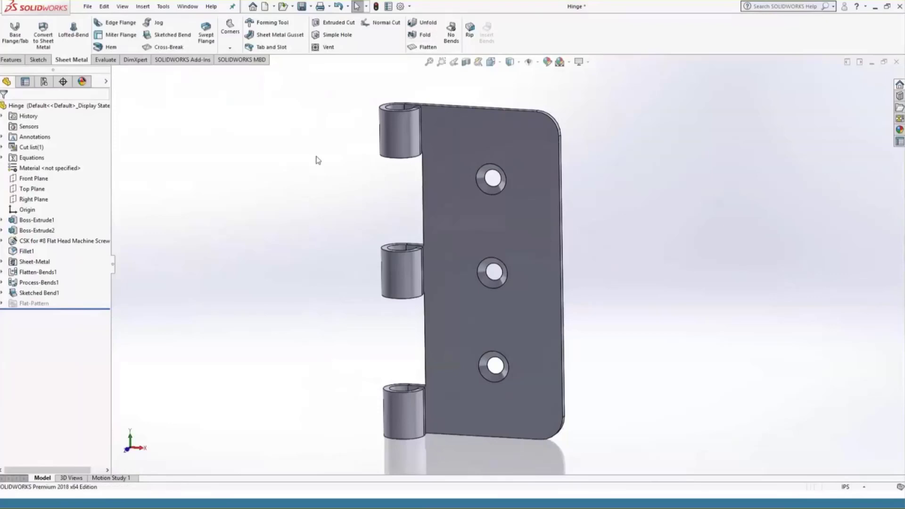
Start DFMXpress for the hinge part
left_click(166, 6)
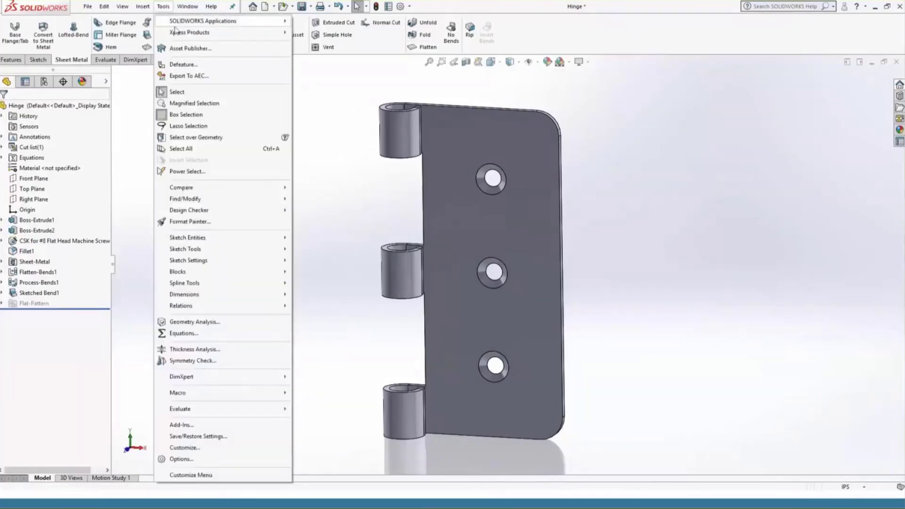
mouse_move(176, 35)
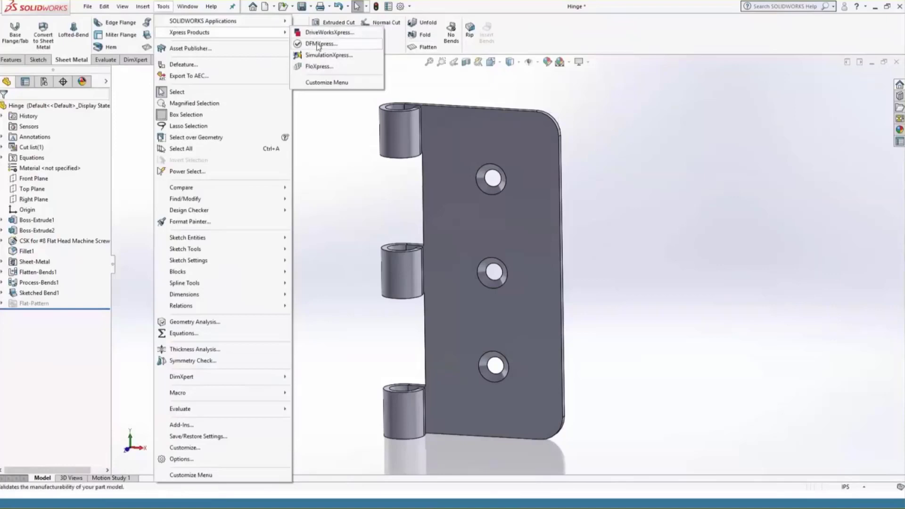
left_click(350, 46)
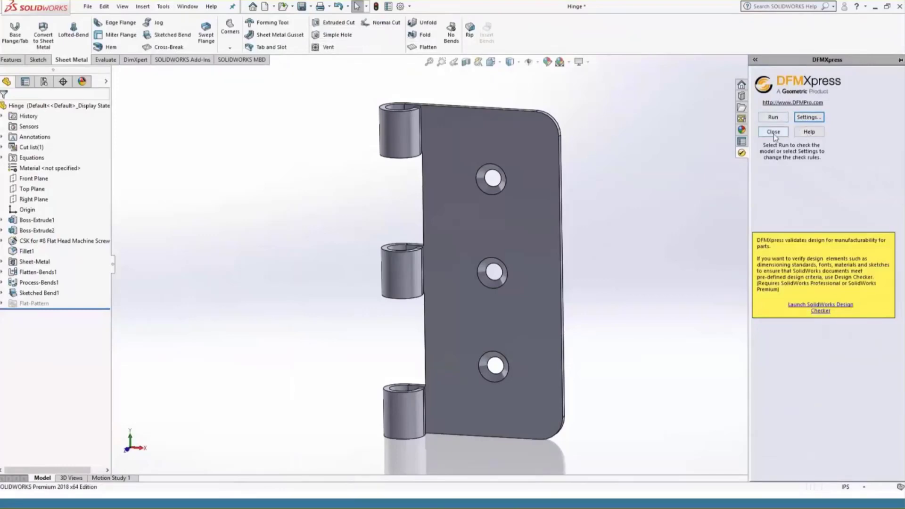
Open the DFMXpress help, read the DFMXpress Overview topic and close the help window
left_click(819, 136)
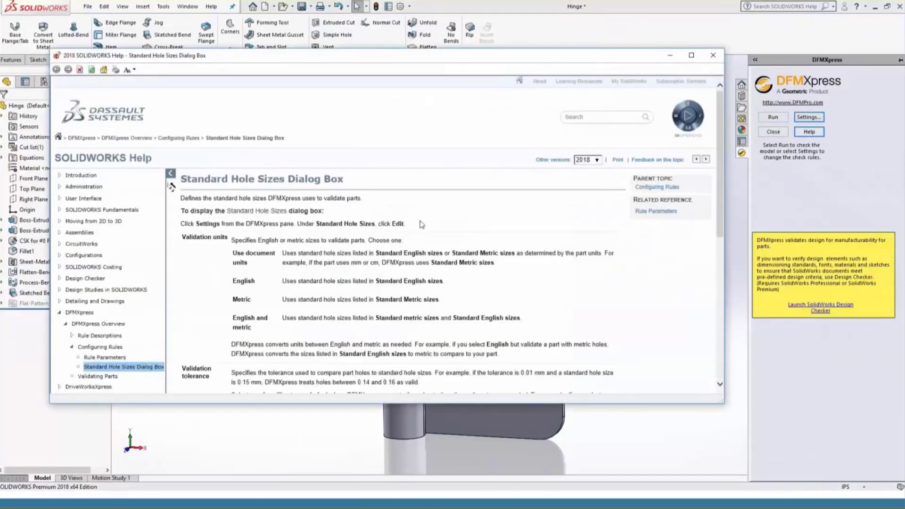
left_click(80, 313)
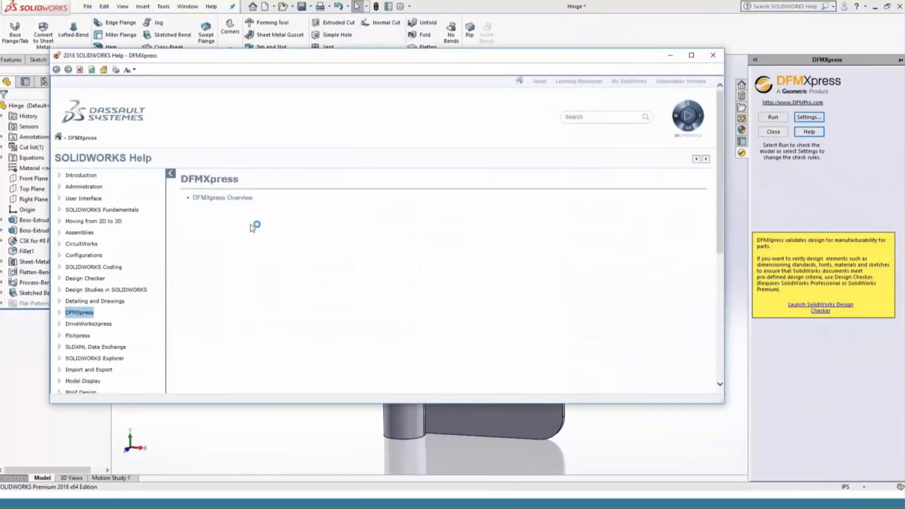
left_click(243, 200)
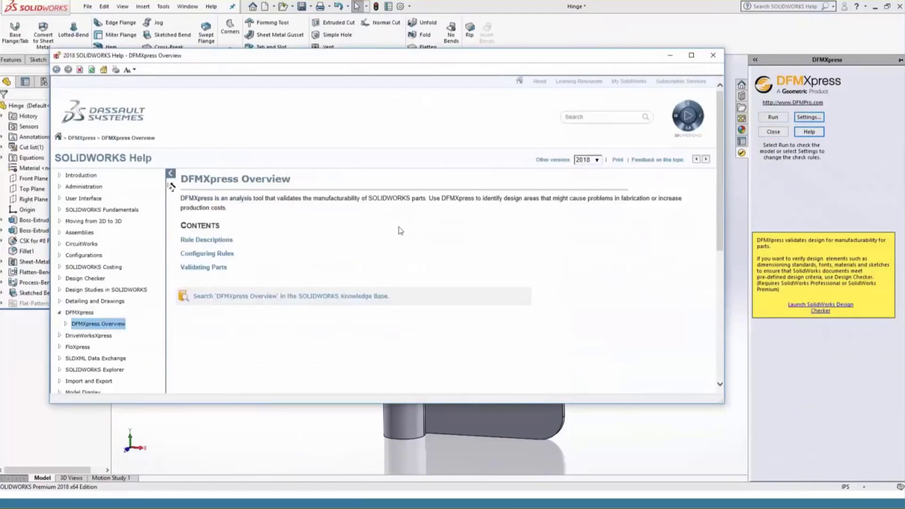
left_click(713, 55)
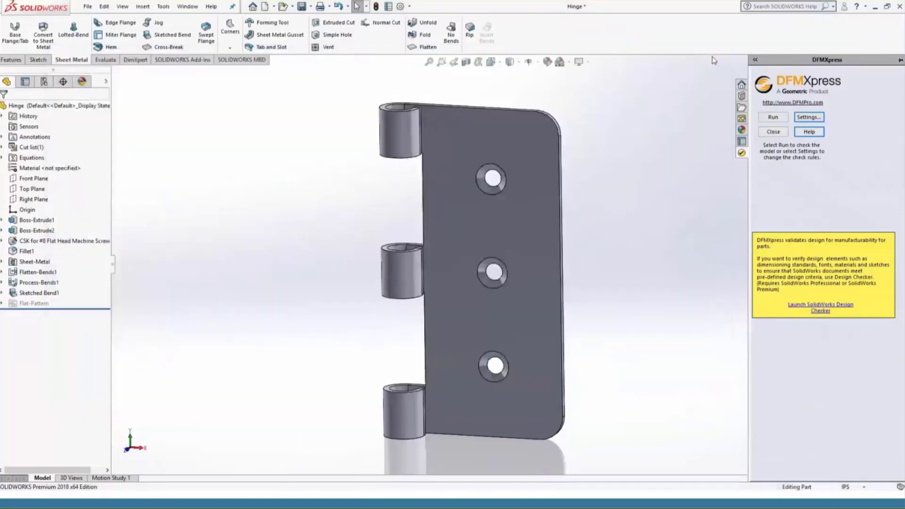
Open the DFMXpress settings and compare the rule parameters for Mill/Drill only, Turn with Mill Drill, Sheet metal and Injection Molding
left_click(810, 117)
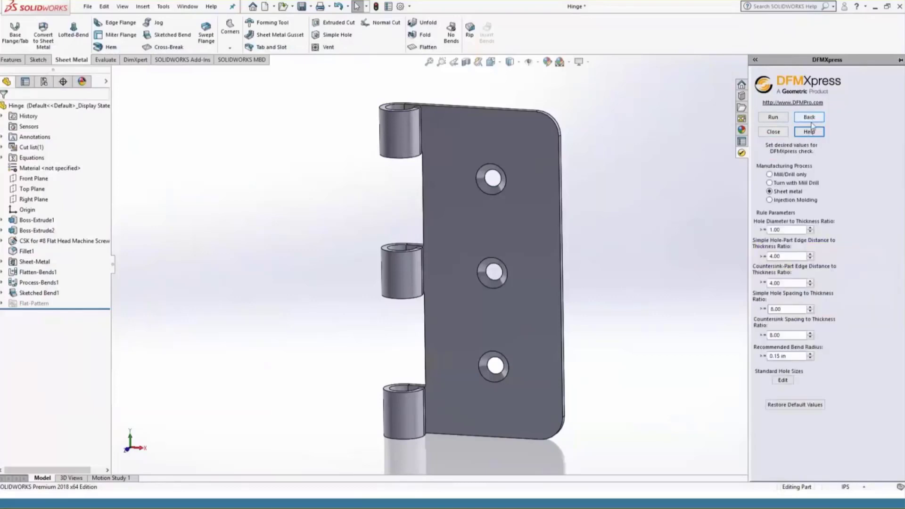
left_click(771, 175)
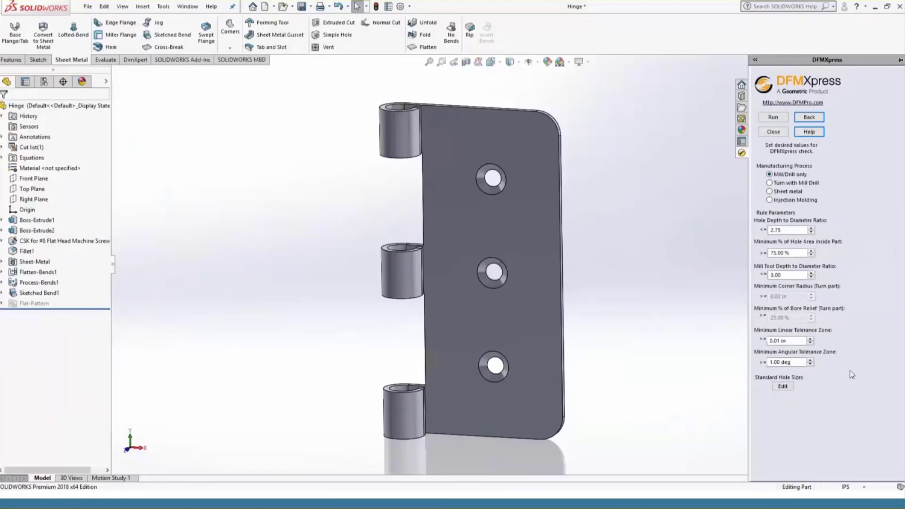
left_click(770, 183)
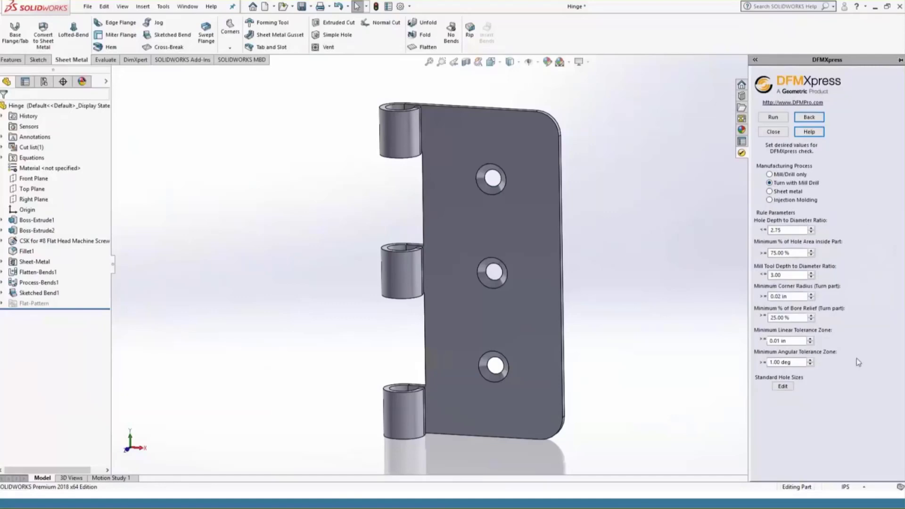
left_click(770, 192)
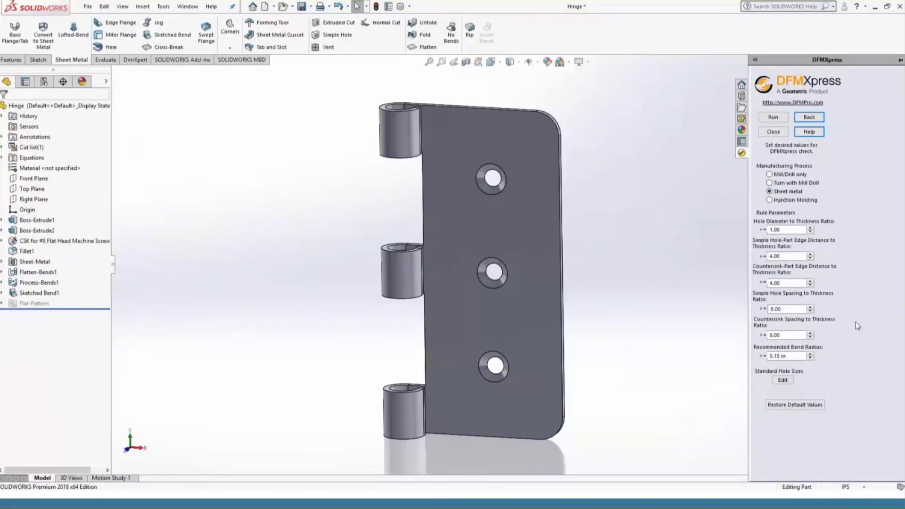
left_click(770, 200)
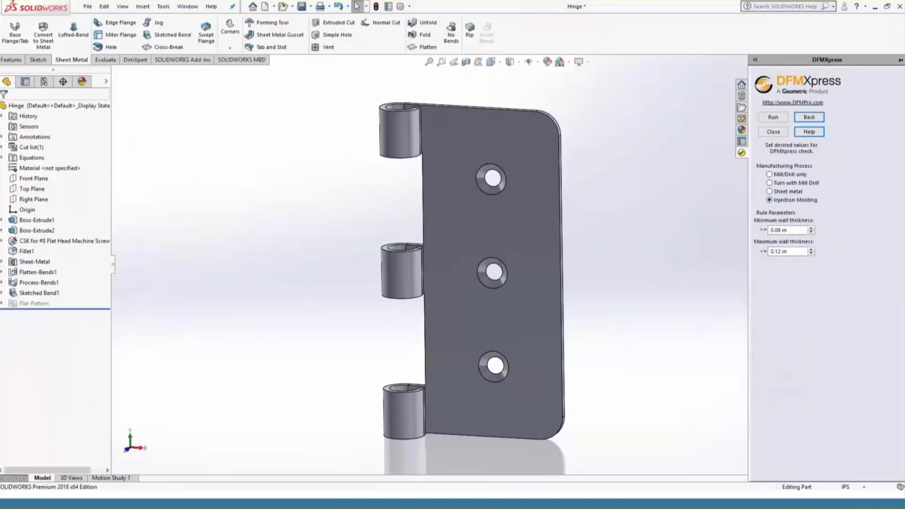
left_click(770, 192)
left_click(770, 184)
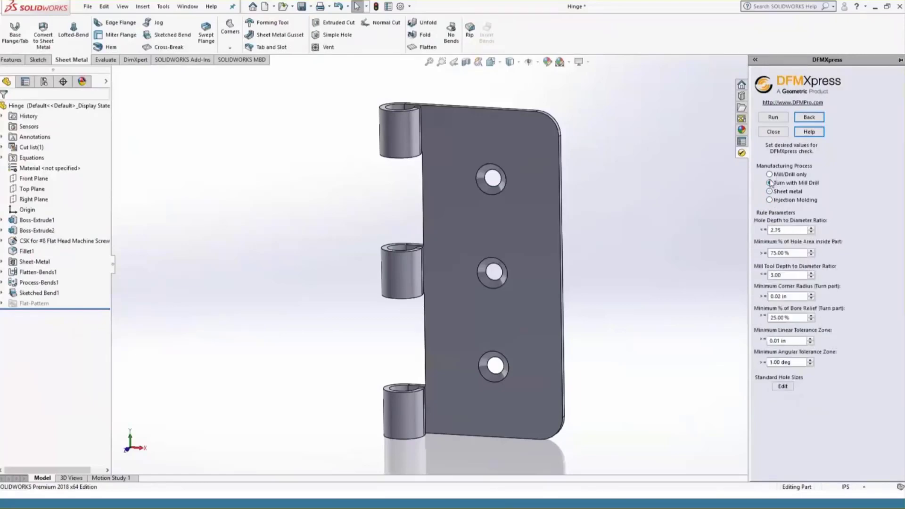
left_click(770, 175)
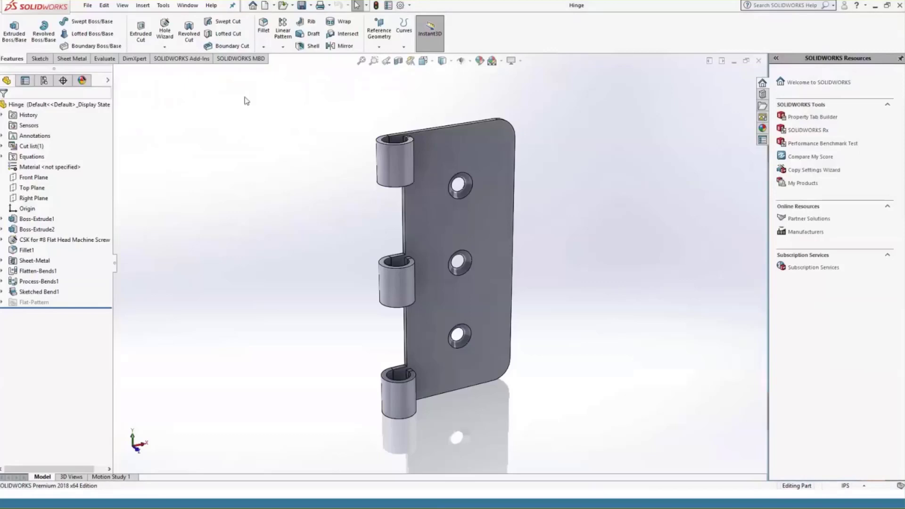
Flatten the sheet metal hinge and start DFMXpress for the flattened part
left_click(71, 59)
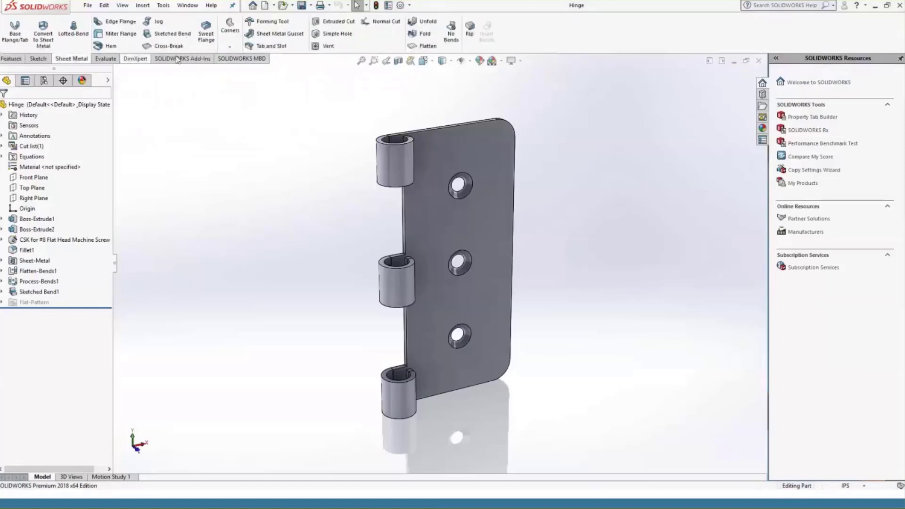
left_click(424, 46)
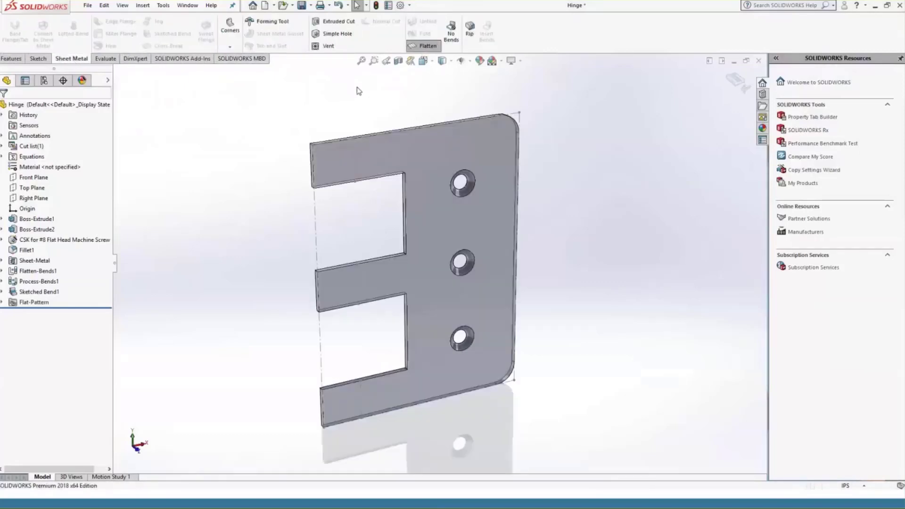
left_click(165, 6)
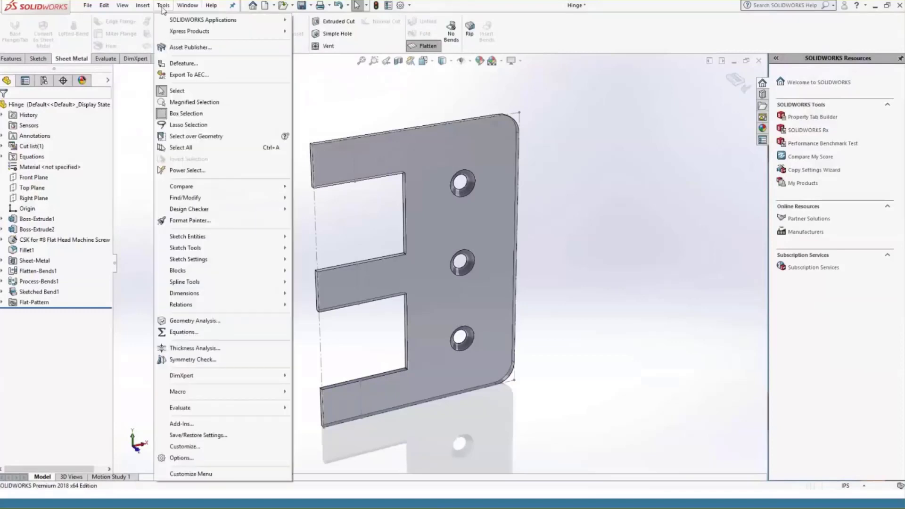
mouse_move(257, 32)
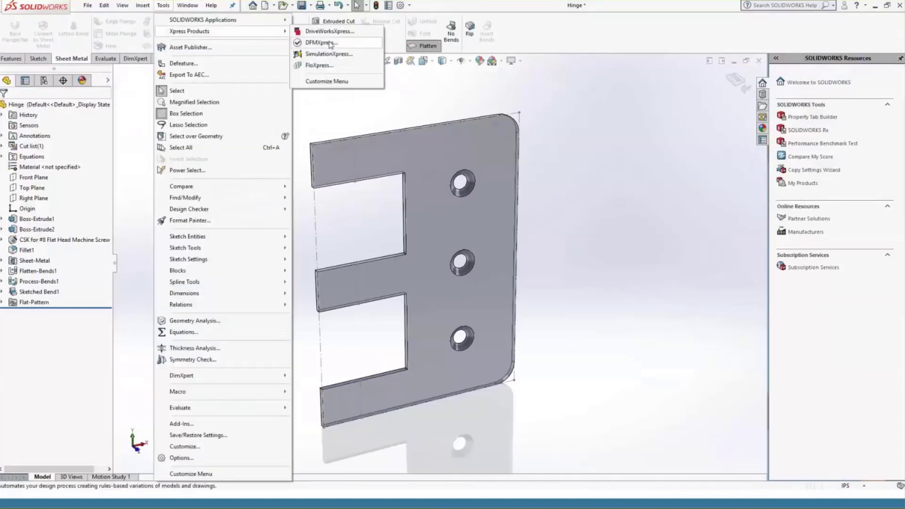
left_click(358, 42)
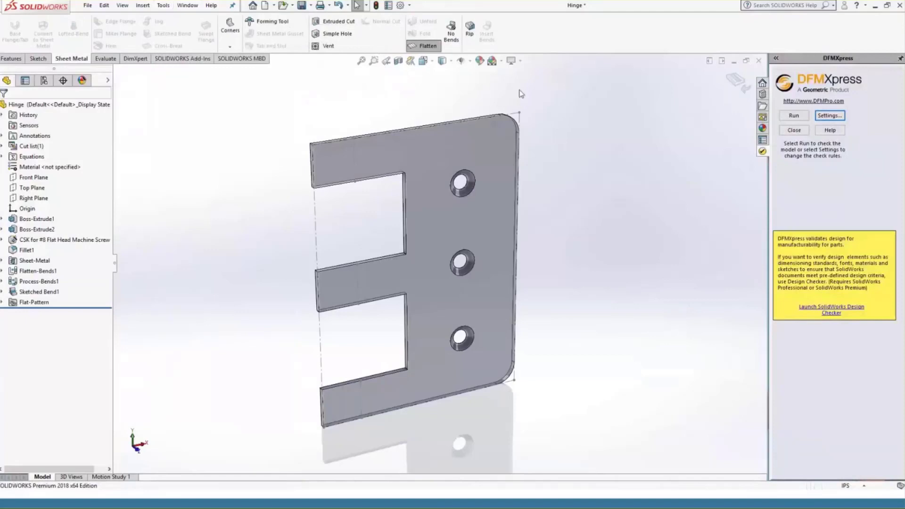
Set the manufacturing process to Mill/Drill only and read the descriptions of its rule parameters
left_click(830, 115)
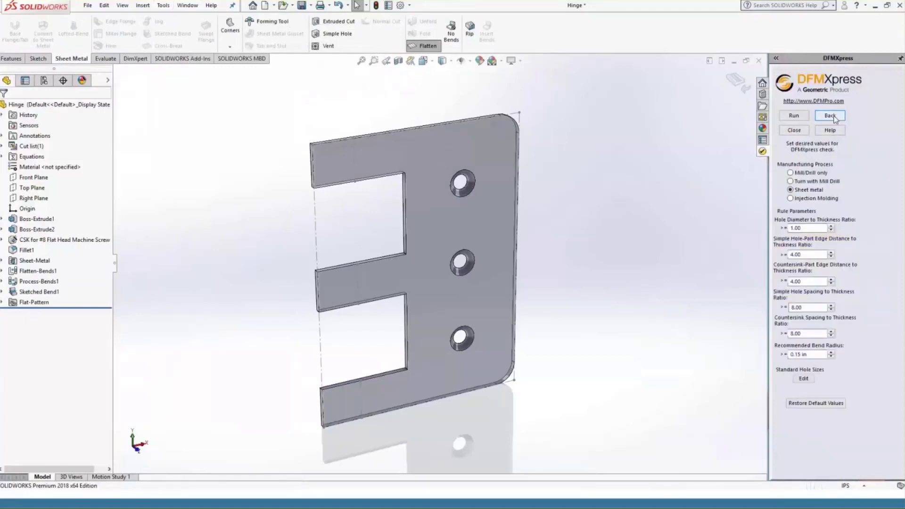
left_click(791, 173)
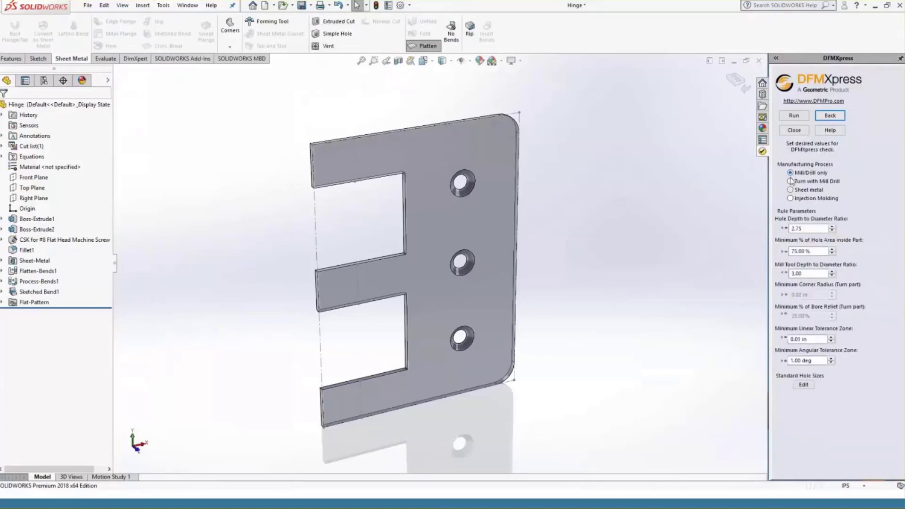
mouse_move(822, 229)
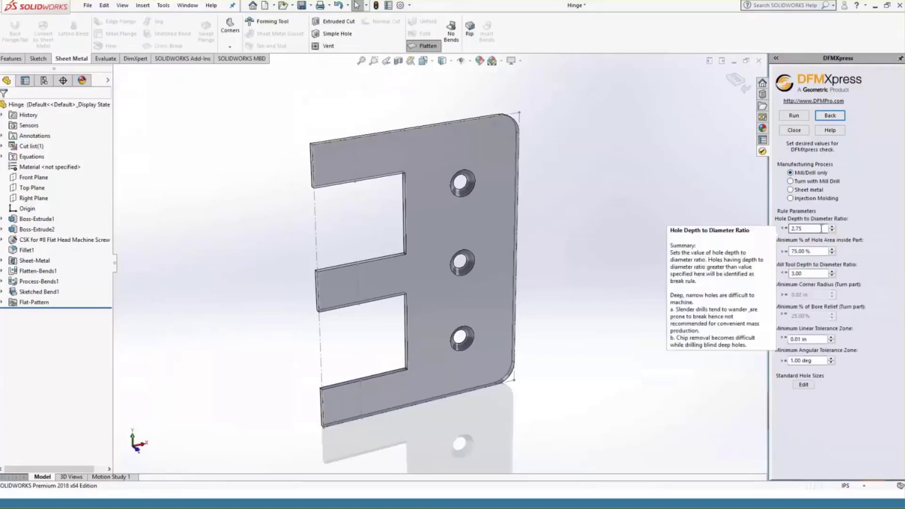
mouse_move(823, 252)
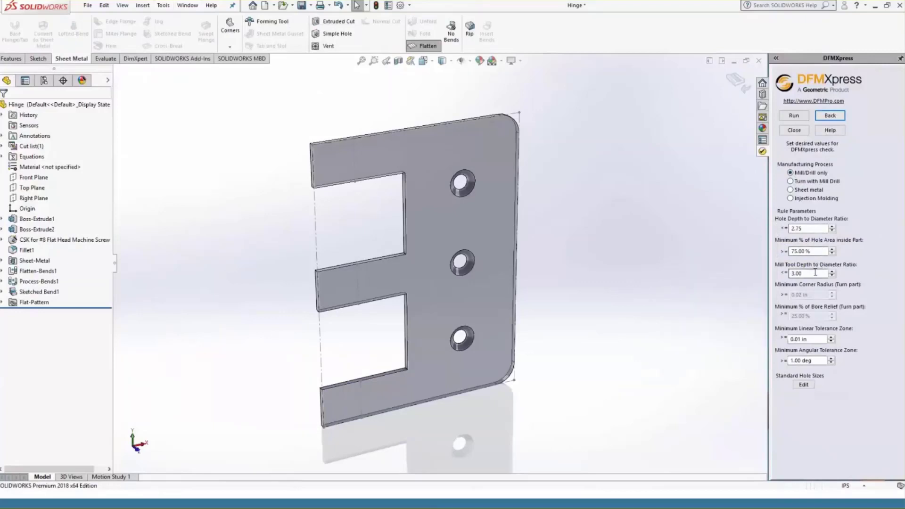
mouse_move(816, 273)
mouse_move(815, 339)
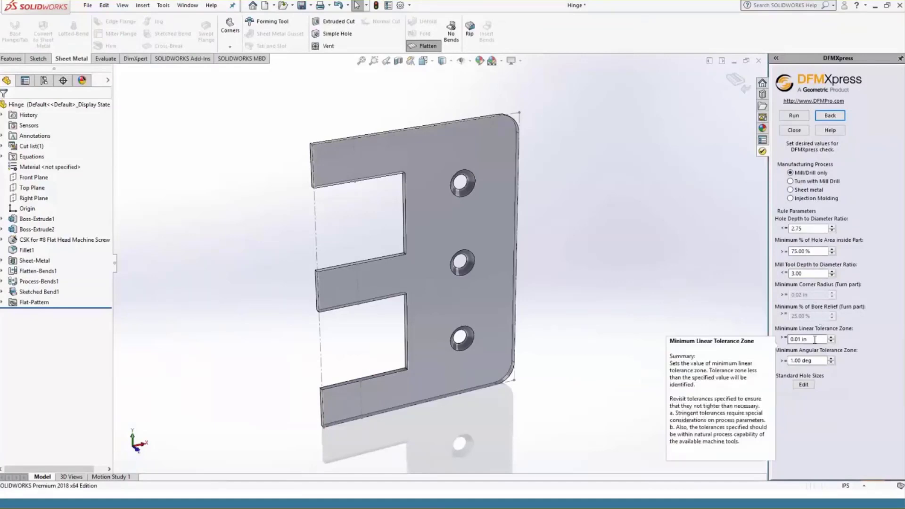
mouse_move(823, 360)
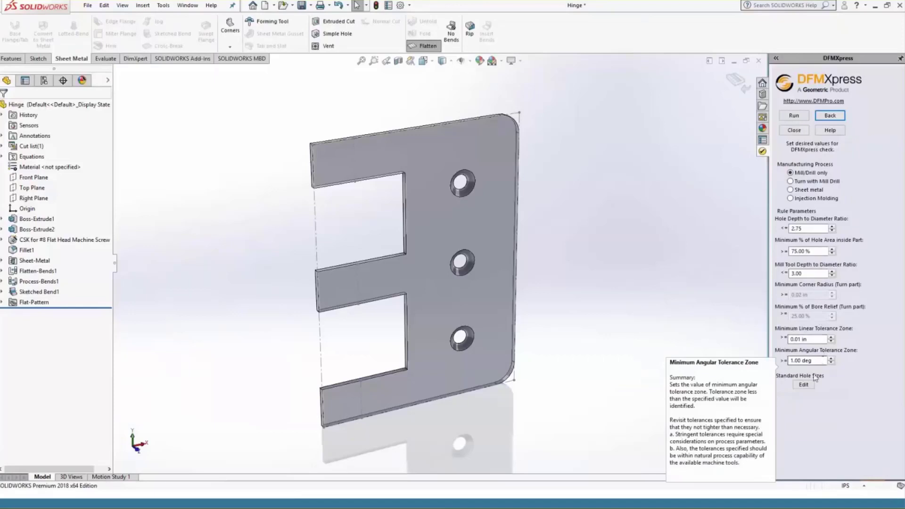
Review the standard hole sizes, toggle the enabled state of one English size and accept the list
left_click(804, 385)
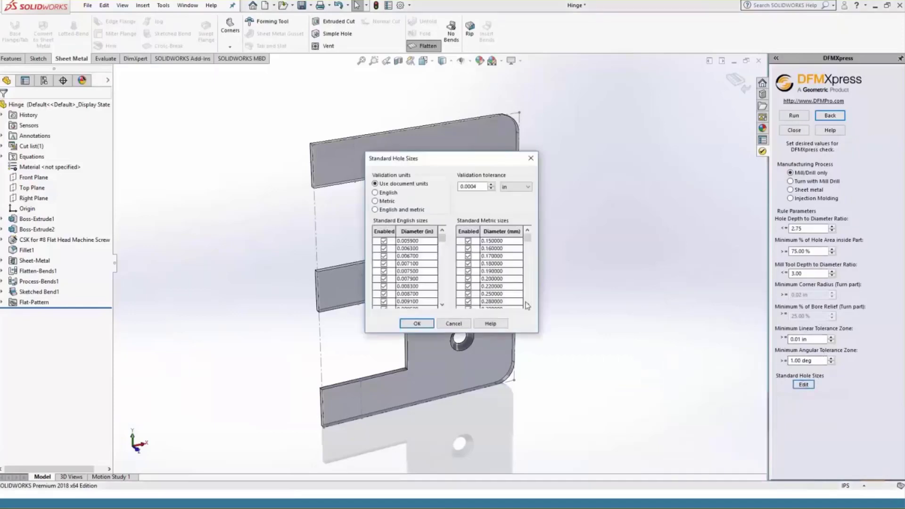
mouse_move(442, 238)
left_mouse_down()
mouse_move(440, 302)
mouse_move(441, 238)
left_mouse_up()
left_click(384, 248)
left_click(417, 324)
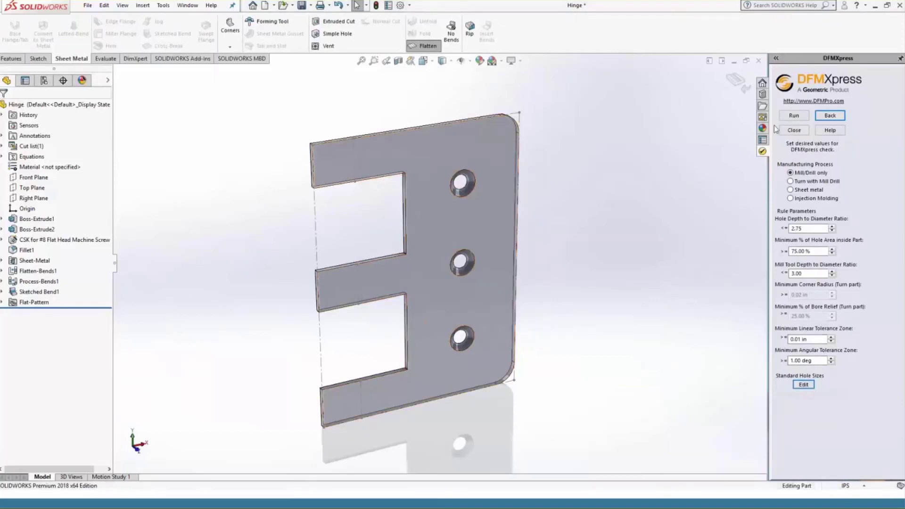
Run the Mill/Drill check on the flattened hinge and expand the instances of both failed rules
left_click(795, 116)
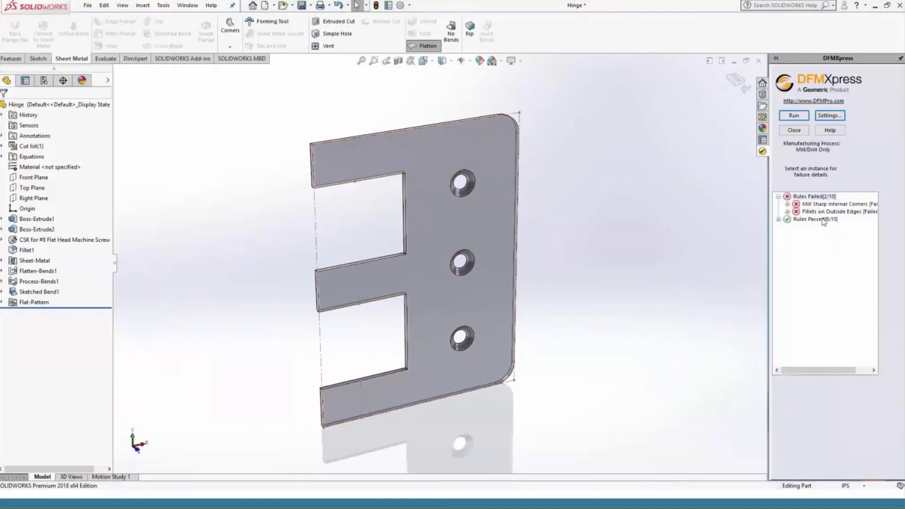
left_click(787, 205)
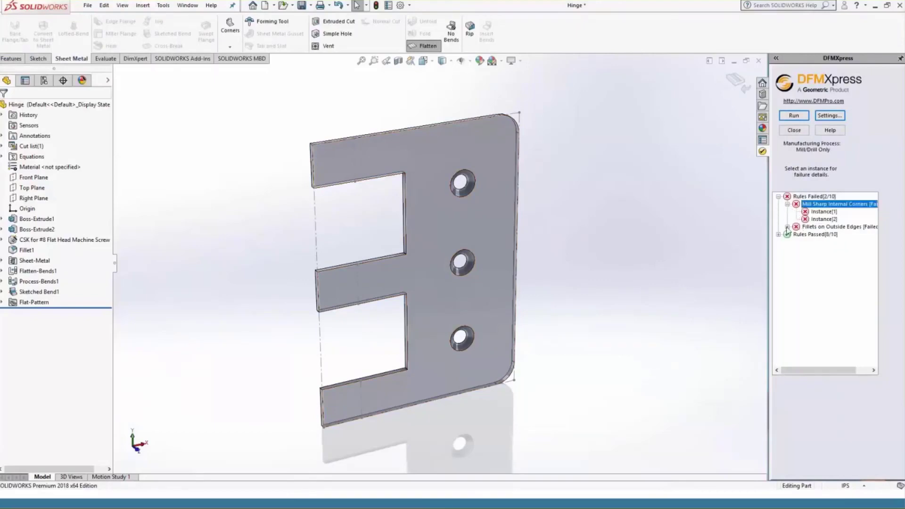
left_click(788, 227)
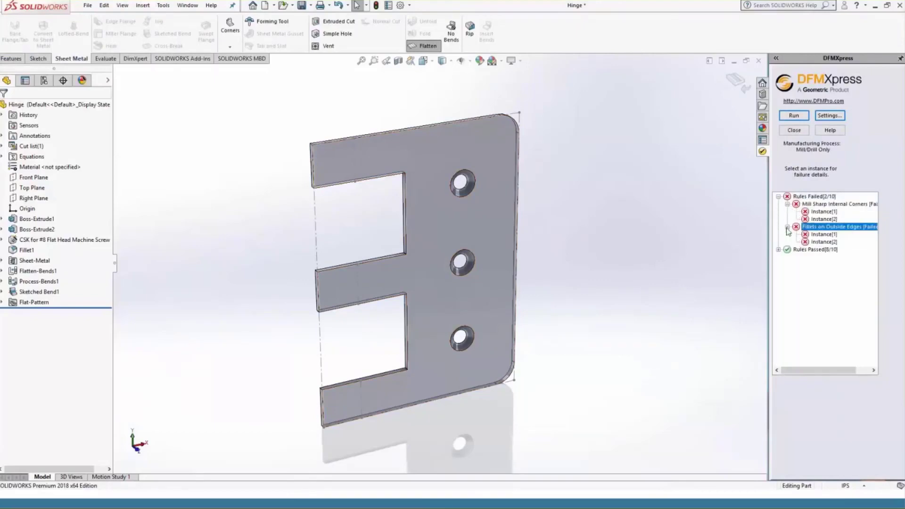
Inspect both instances of the failed Mill Sharp Internal Corners rule
left_click(827, 205)
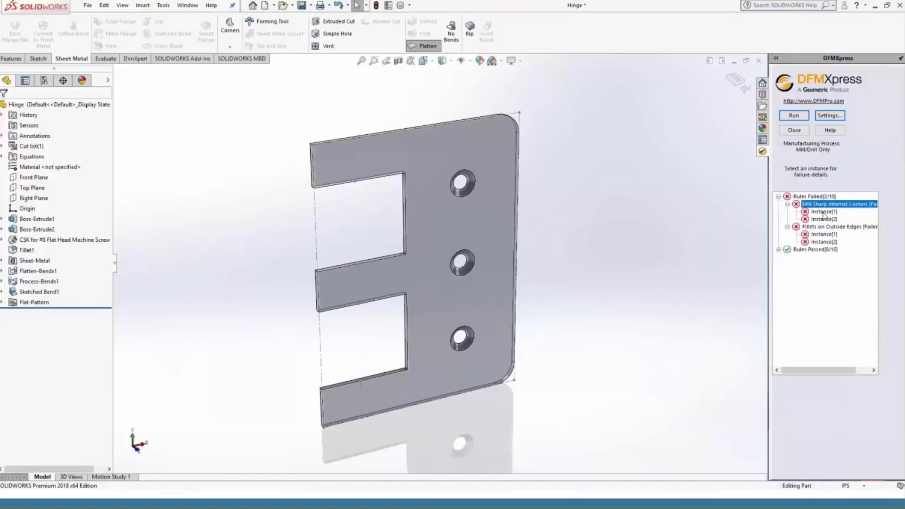
left_click(823, 213)
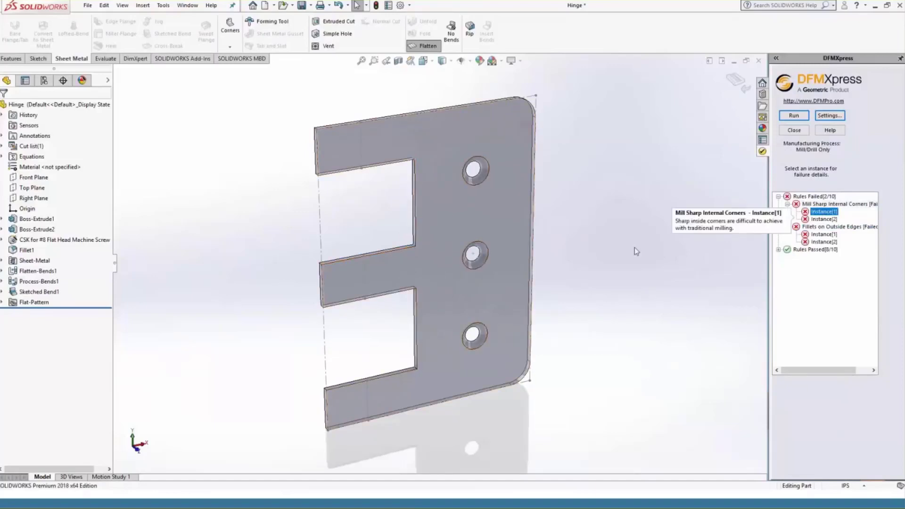
left_click(825, 219)
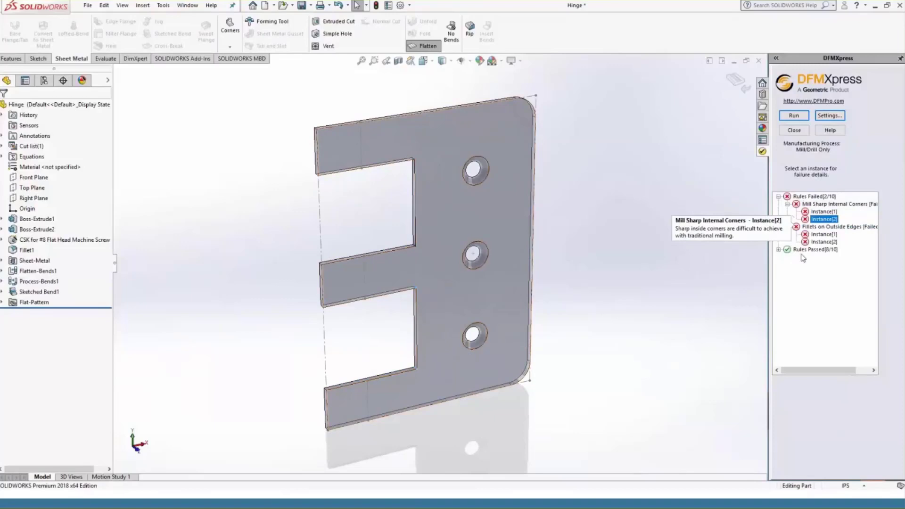
Examine the Fillets on Outside Edges rule and both of its failed instances on the hinge, then clear the selection
left_click(828, 227)
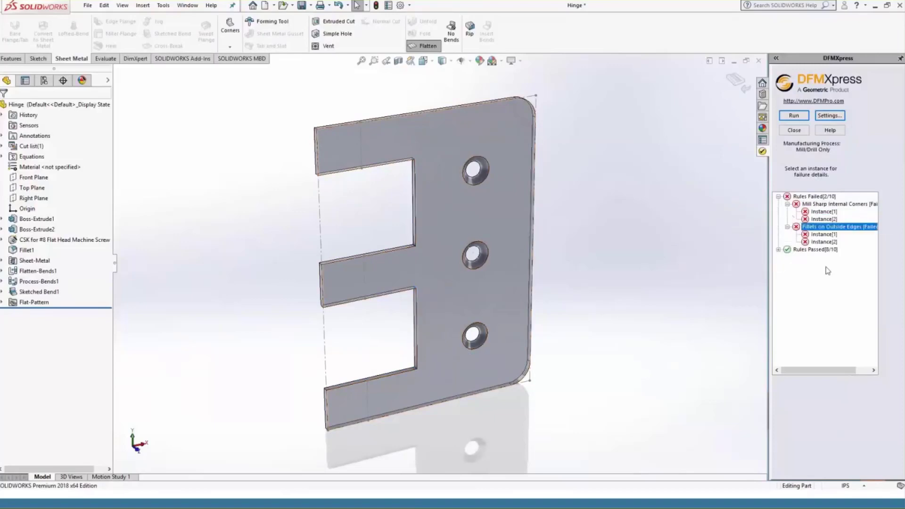
mouse_move(821, 229)
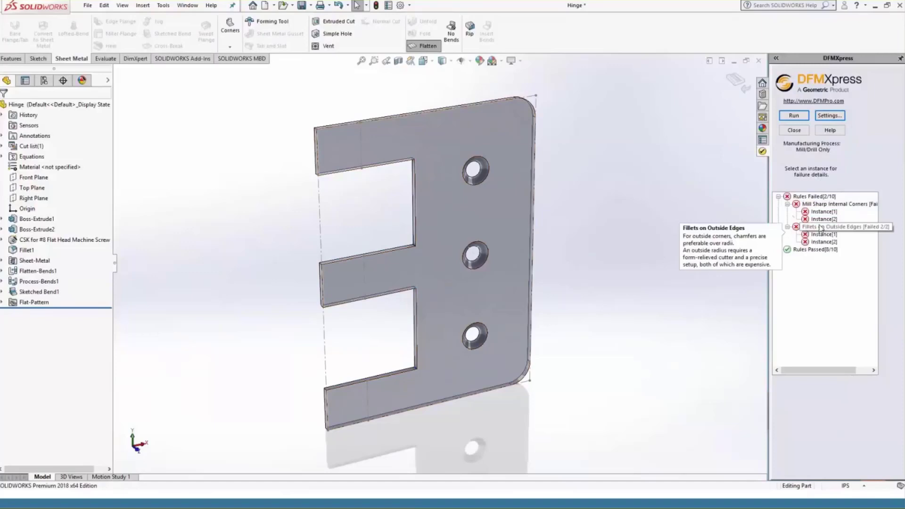
left_click(822, 234)
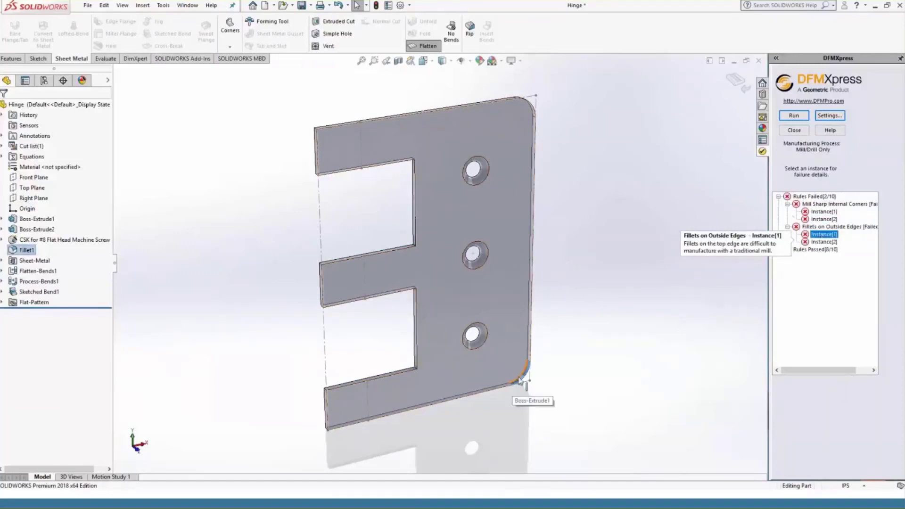
left_click(823, 242)
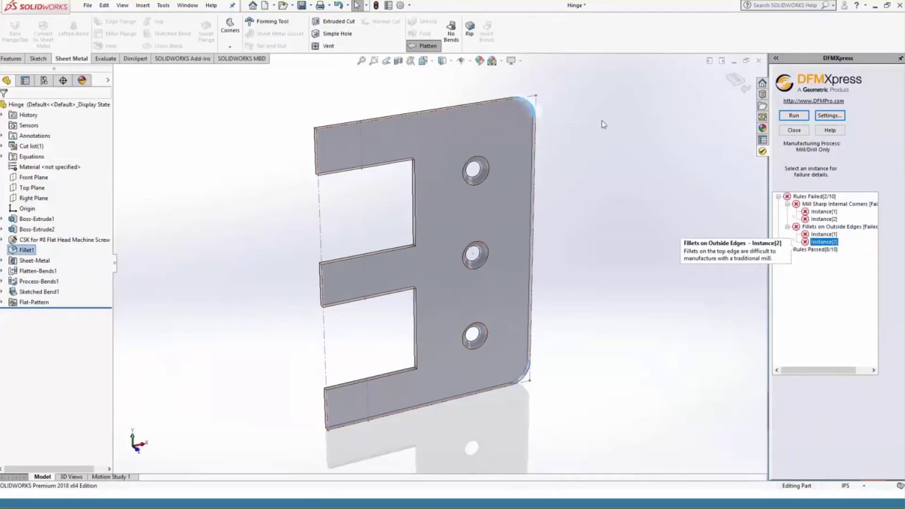
left_click(644, 155)
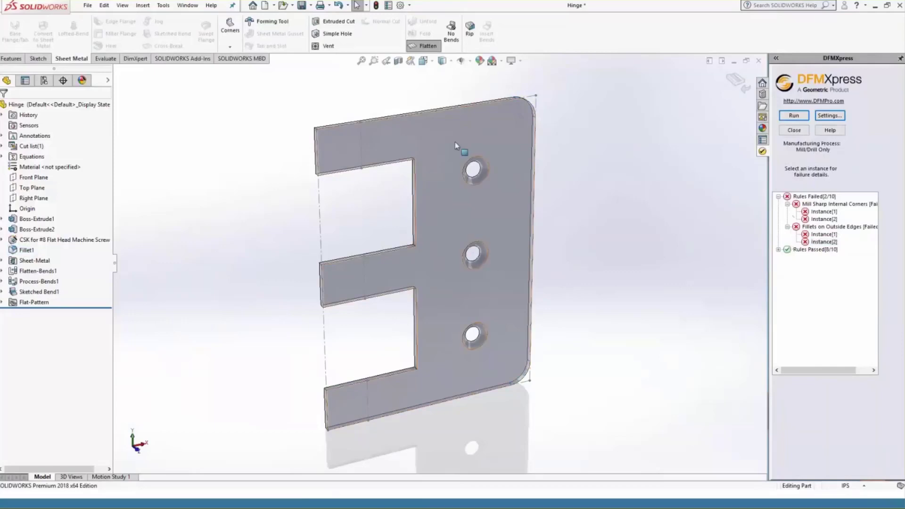
Roll the hinge back to before its Sheet-Metal feature and fillet the four internal notch corner edges with a 0.05 in radius
left_click_drag(74, 308, 78, 255)
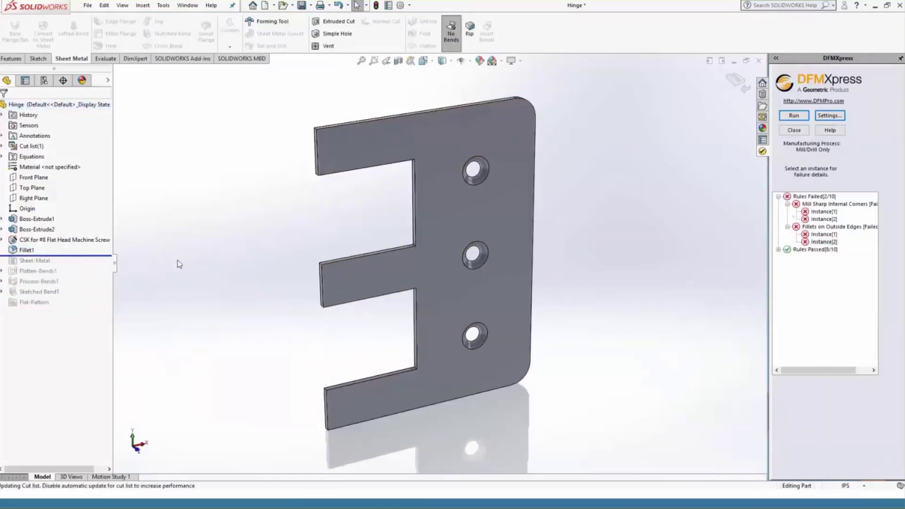
left_click(11, 58)
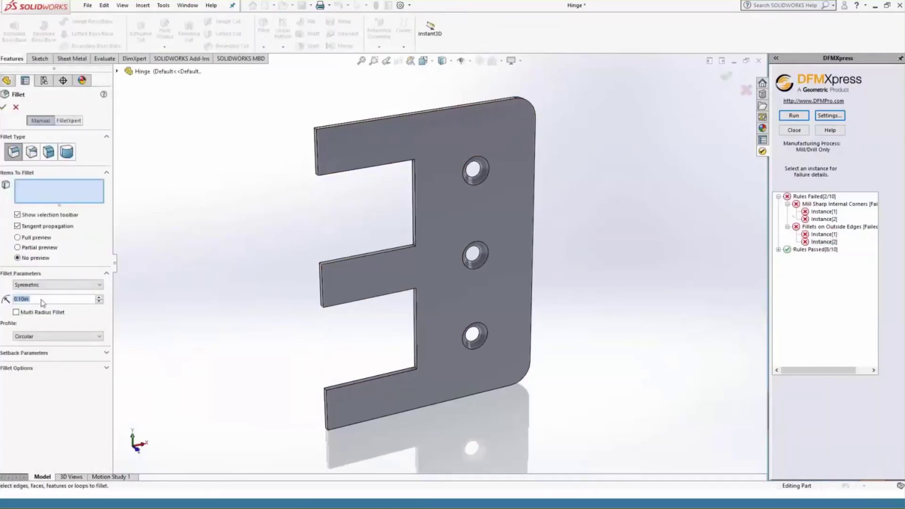
key("BackSpace")
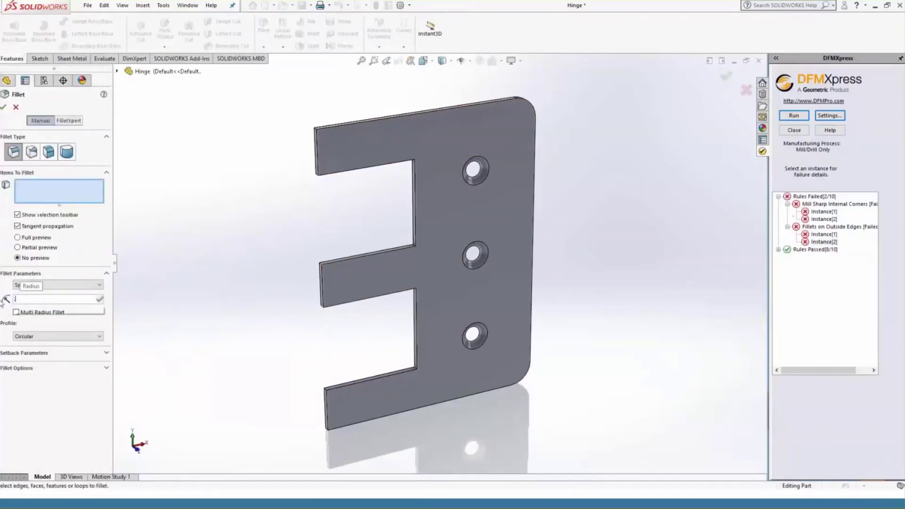
type("0.05")
key("Return")
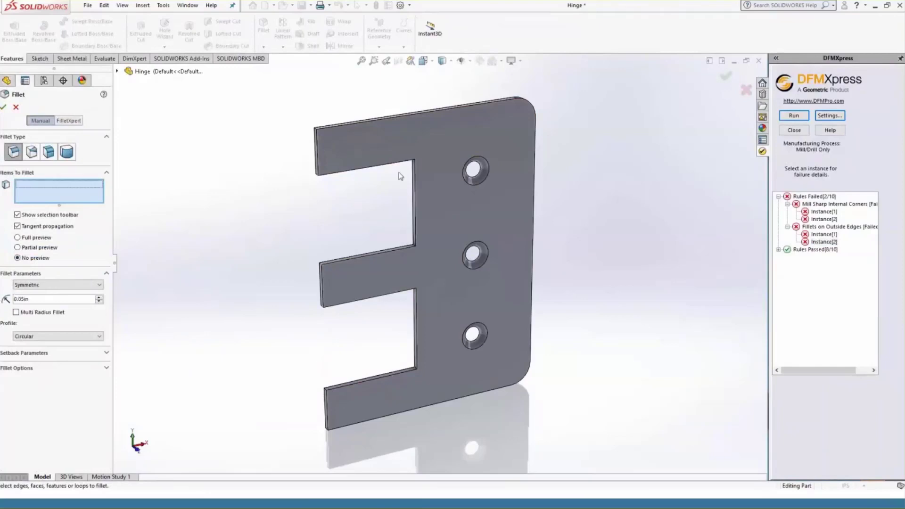
scroll(422, 163, "down", 2)
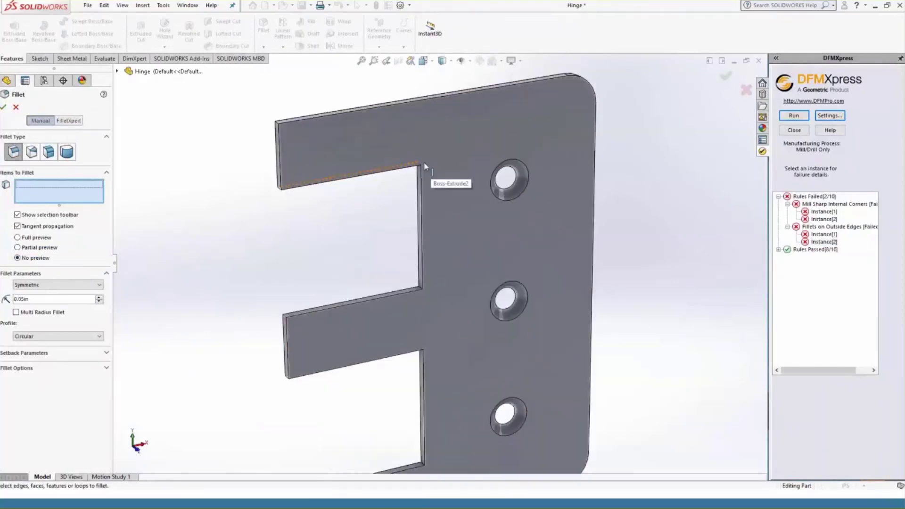
left_click(424, 164)
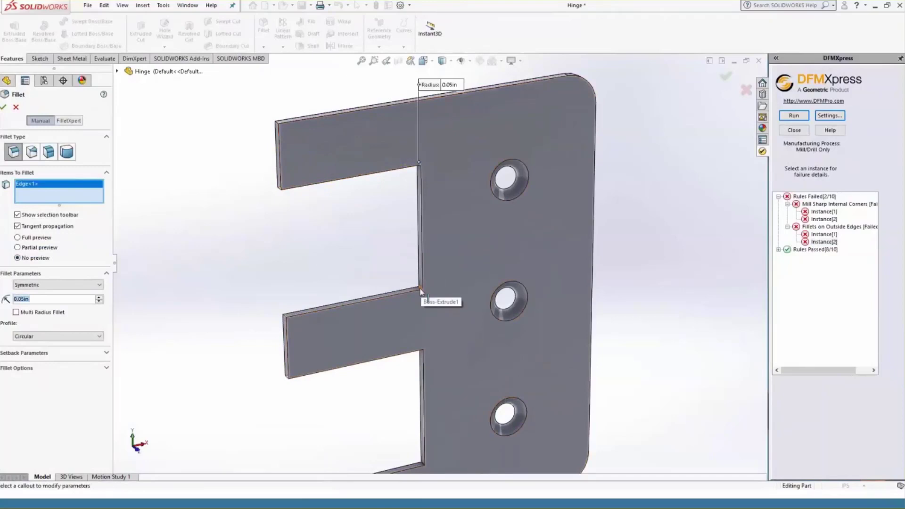
left_click(423, 352)
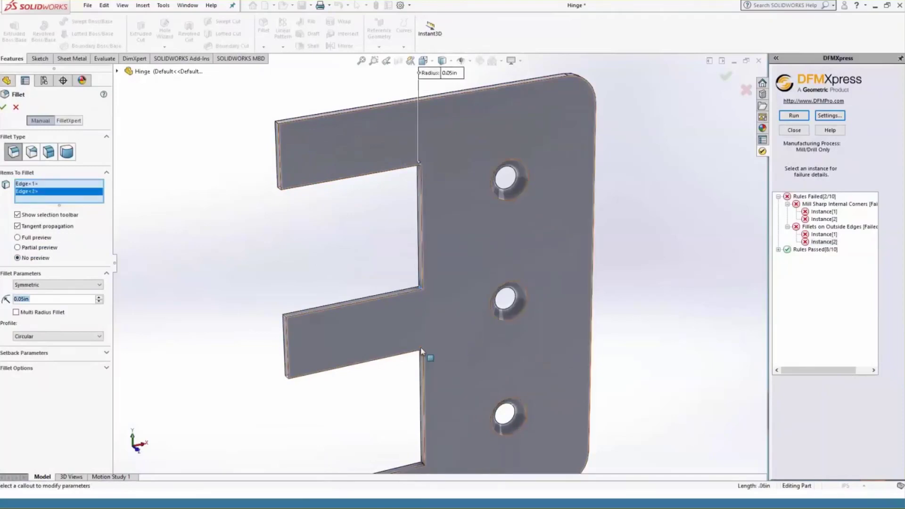
left_click(422, 410)
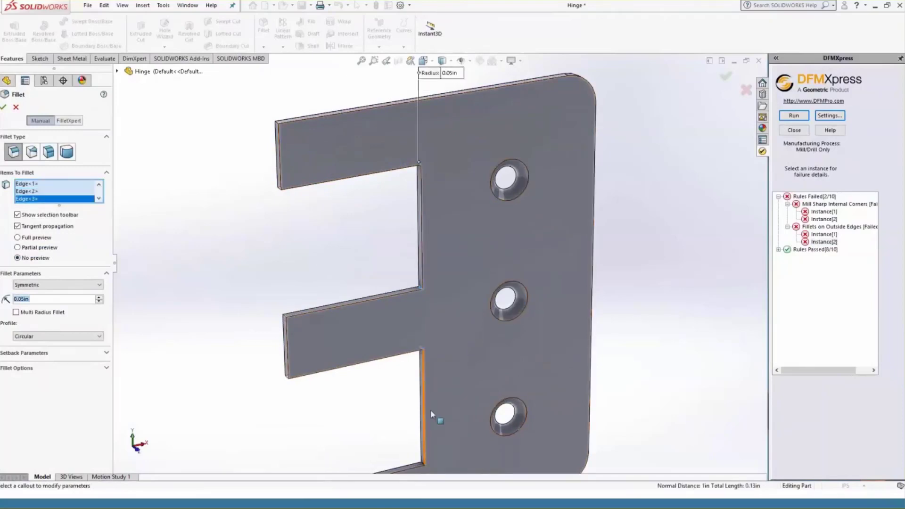
left_click(423, 467)
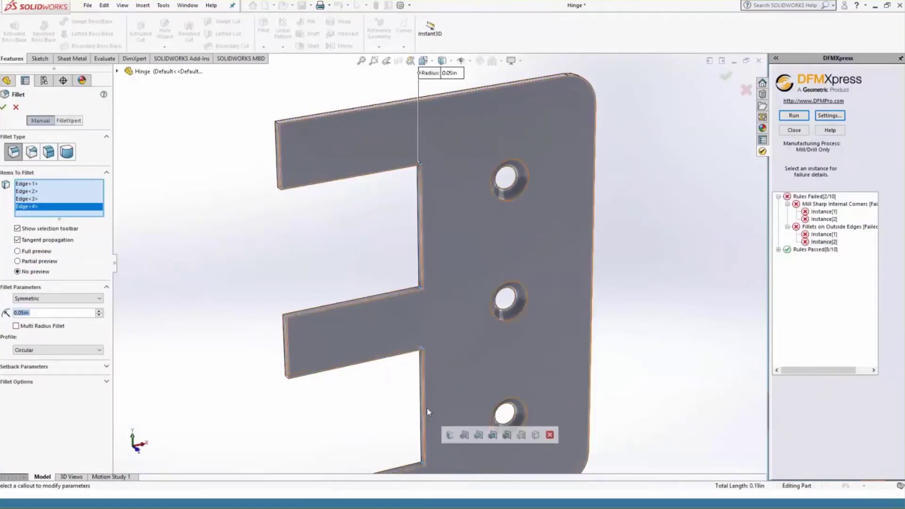
scroll(451, 130, "down", 3)
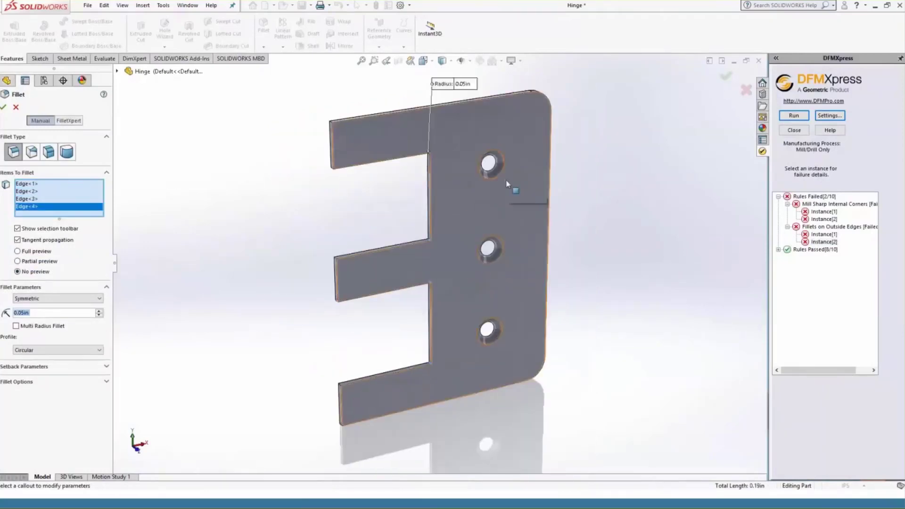
left_click(5, 108)
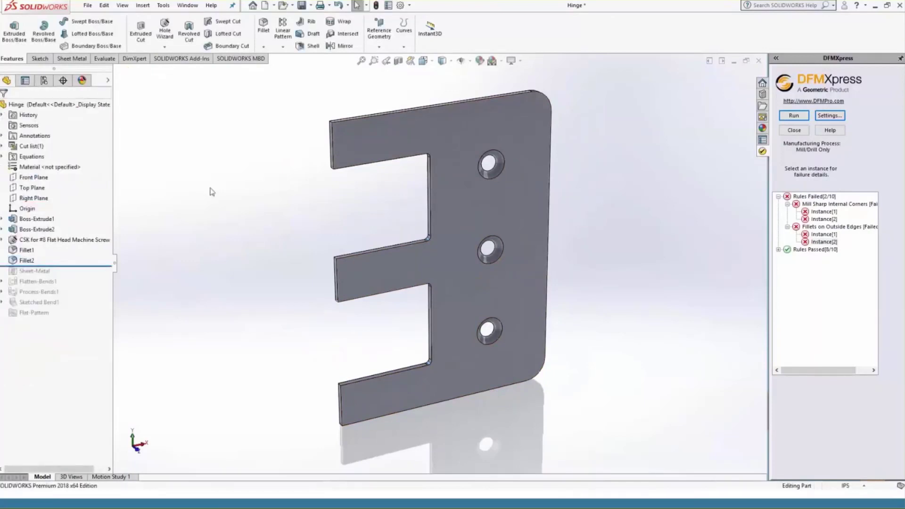
Convert the fillet on the hinge's two outer corners into a symmetric chamfer with a 0.25 in distance
left_click(27, 251)
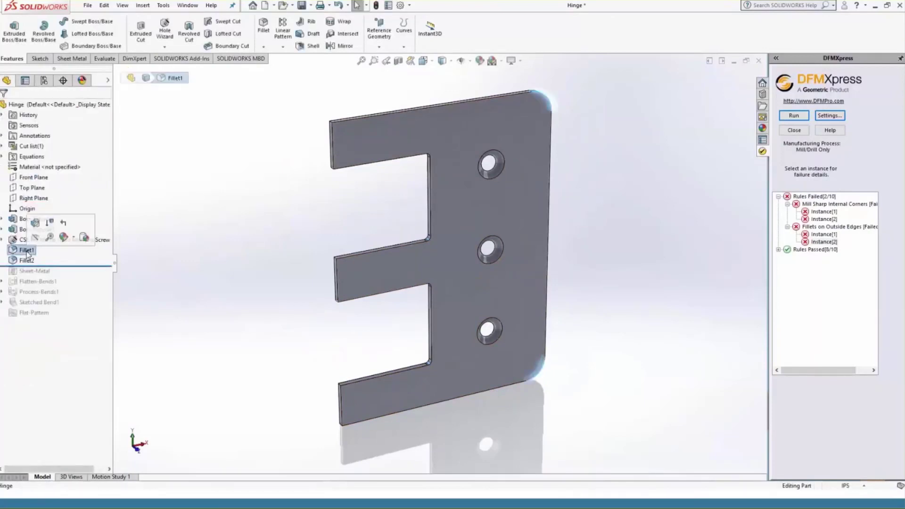
right_click(27, 252)
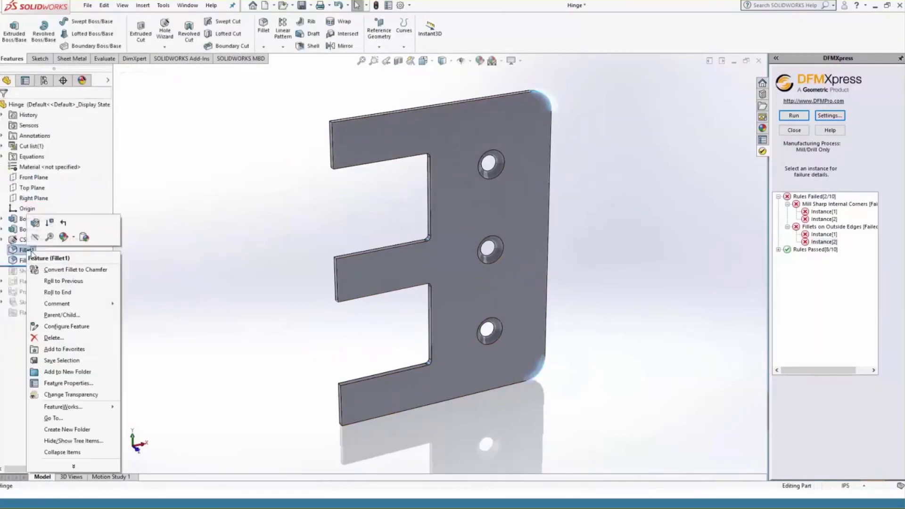
left_click(87, 272)
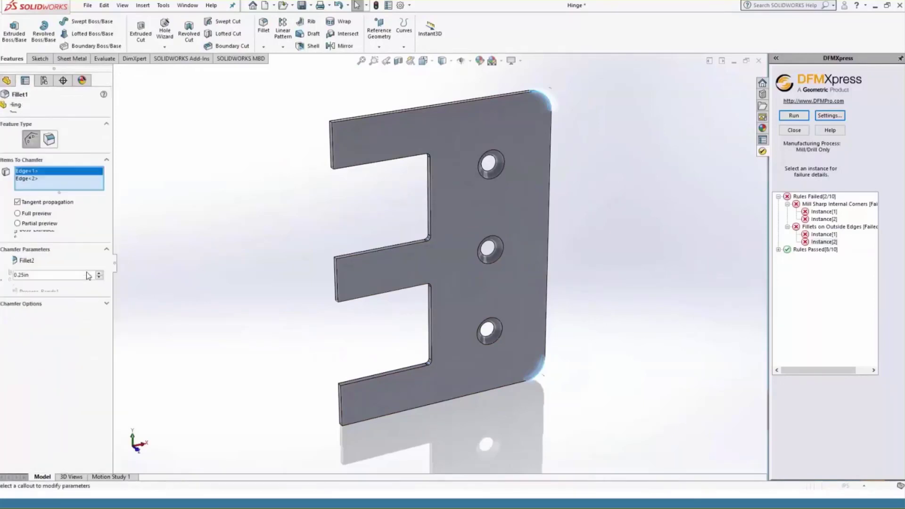
left_click(46, 275)
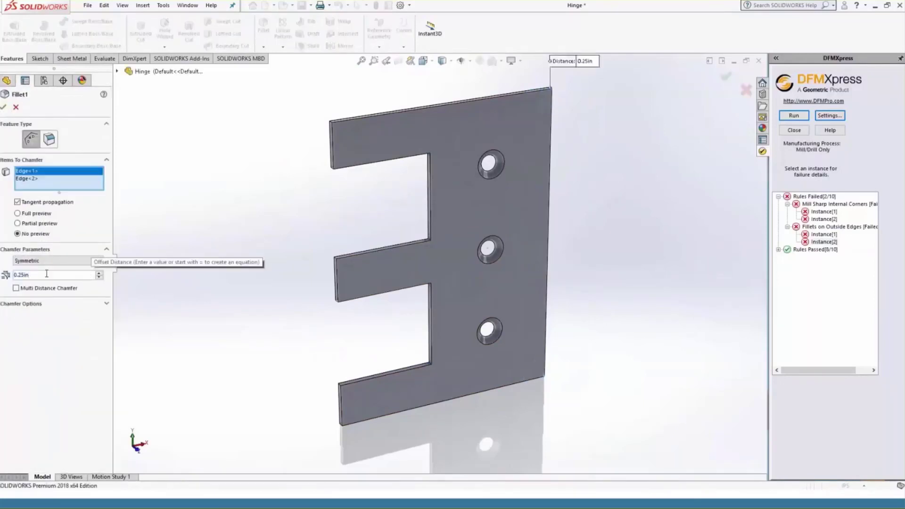
left_click(4, 107)
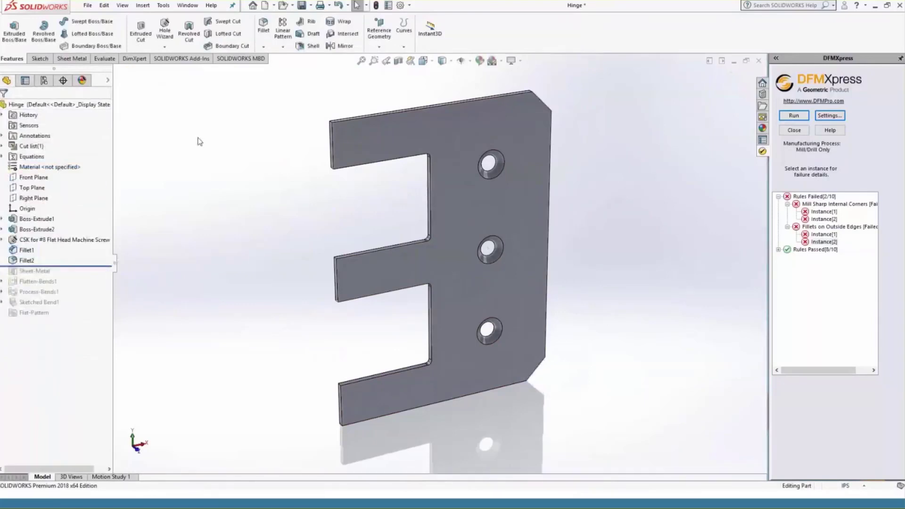
Rerun the Mill/Drill manufacturability check on the modified hinge and expand the passed rules
left_click(805, 121)
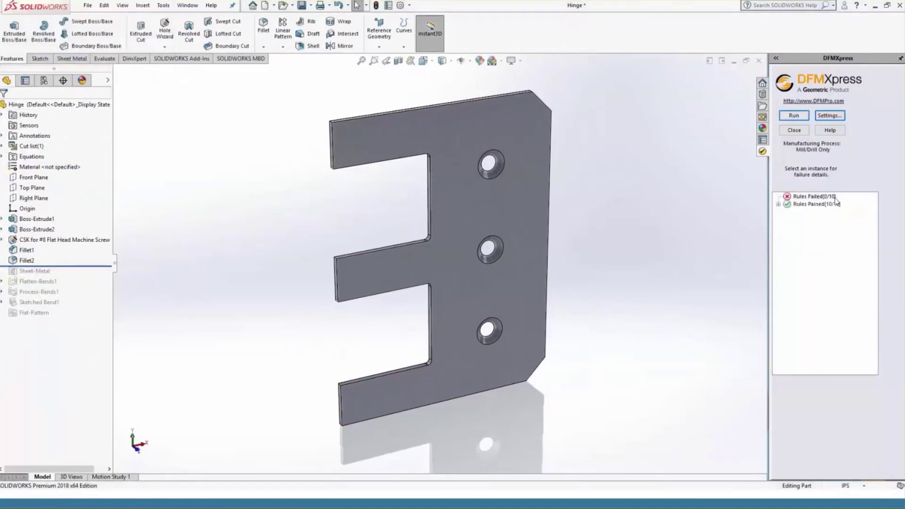
left_click(779, 204)
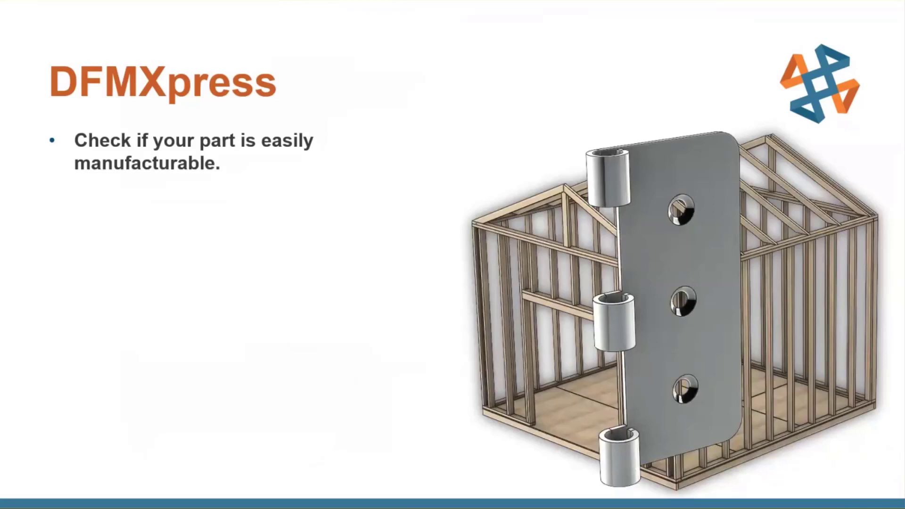
key("Right")
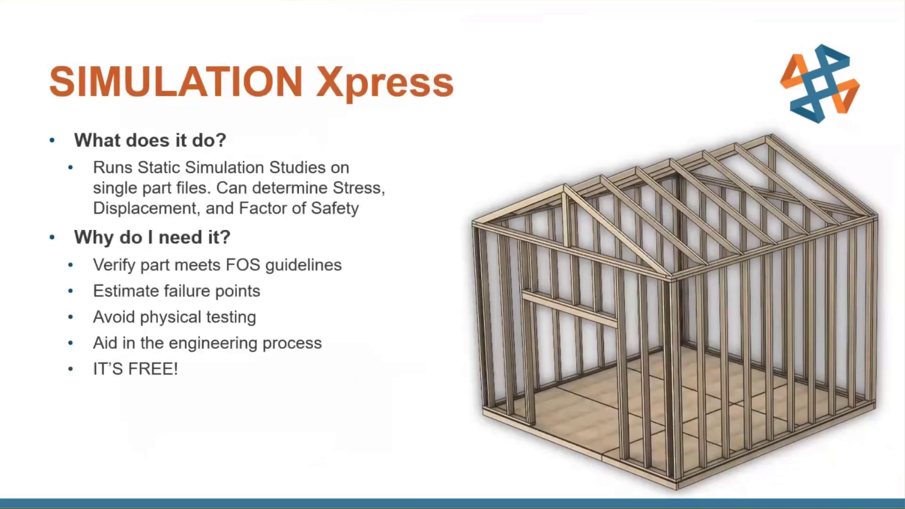
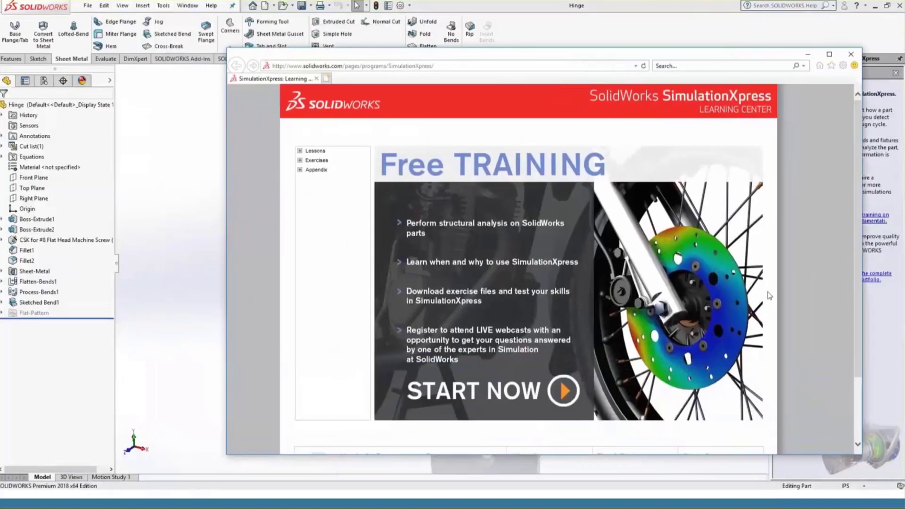
Review the Lessons, Exercises and Appendix topics of the SimulationXpress Learning Center, then close the web page
left_click_drag(627, 55, 535, 41)
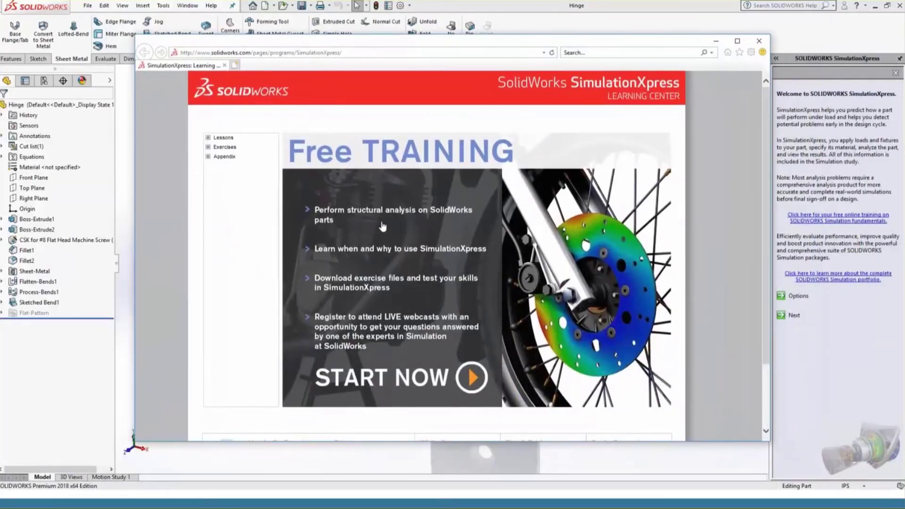
left_click(208, 138)
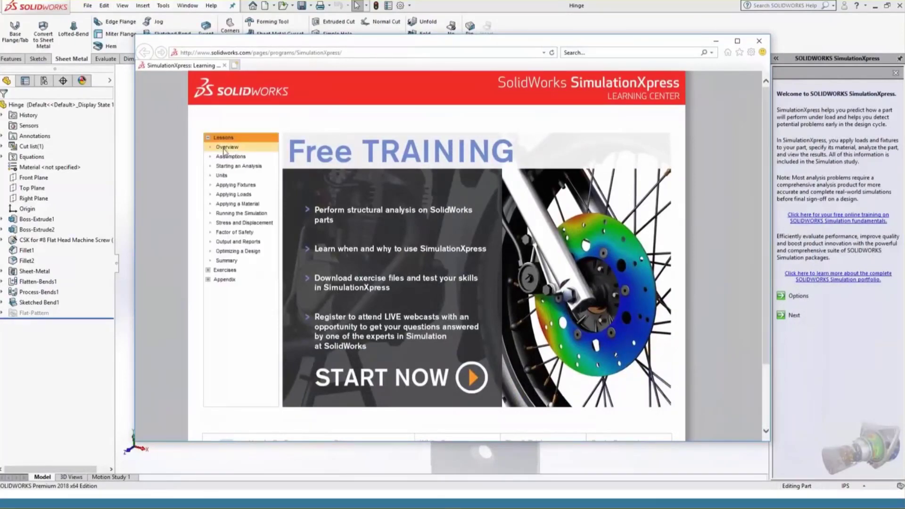
left_click(208, 271)
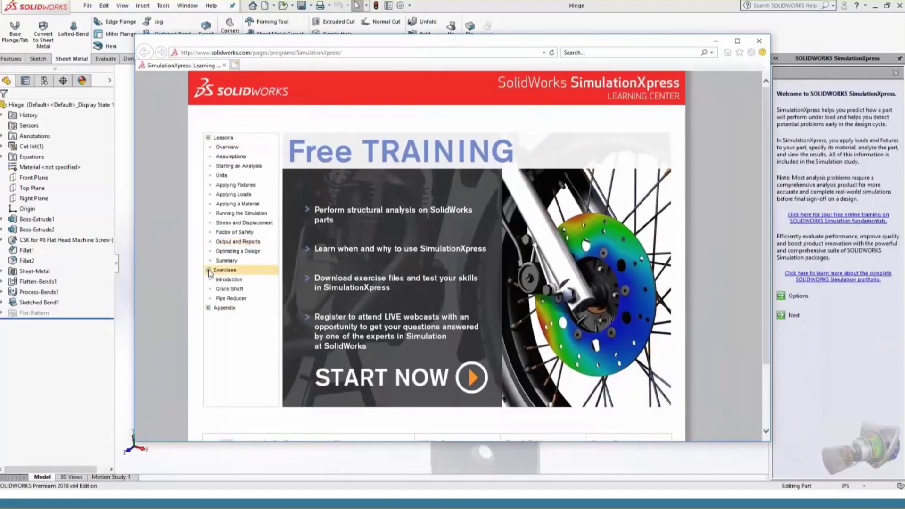
left_click(208, 308)
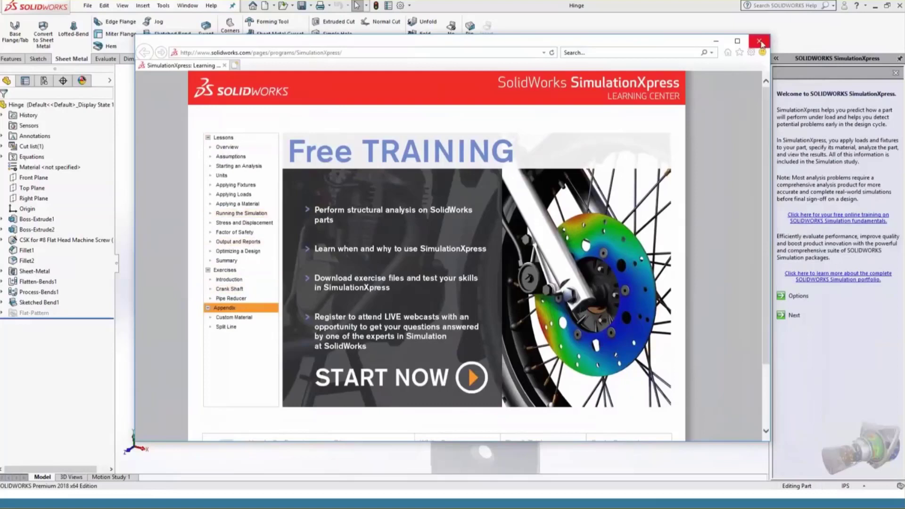
left_click(759, 41)
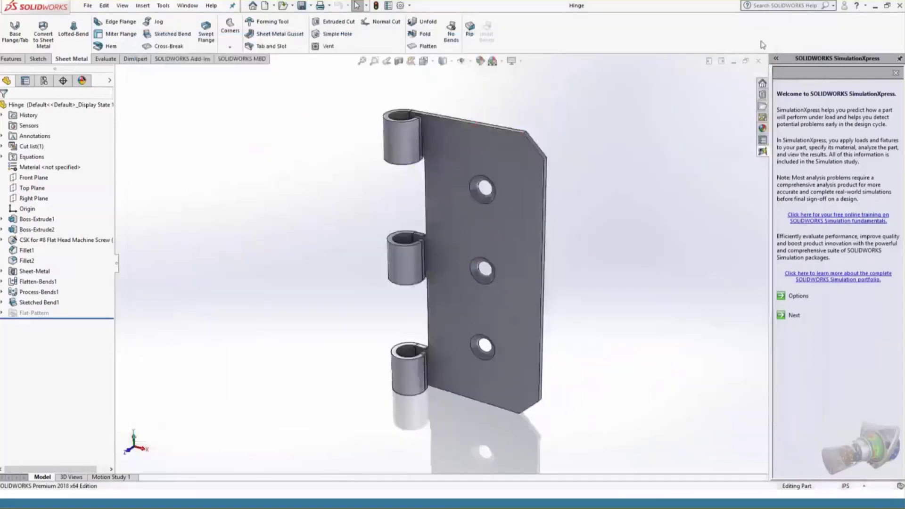
Set the SimulationXpress units to English (IPS) and enable annotations for maximum and minimum in the result plots
left_click(798, 298)
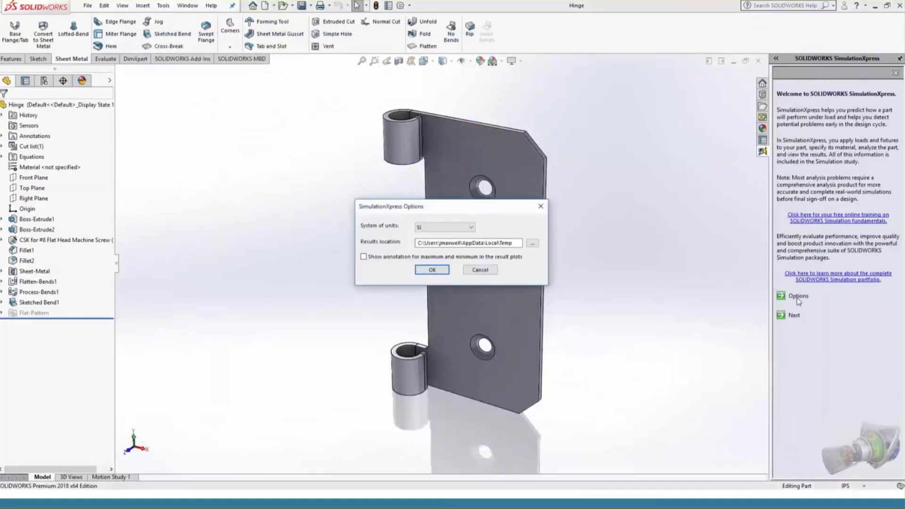
left_click(442, 241)
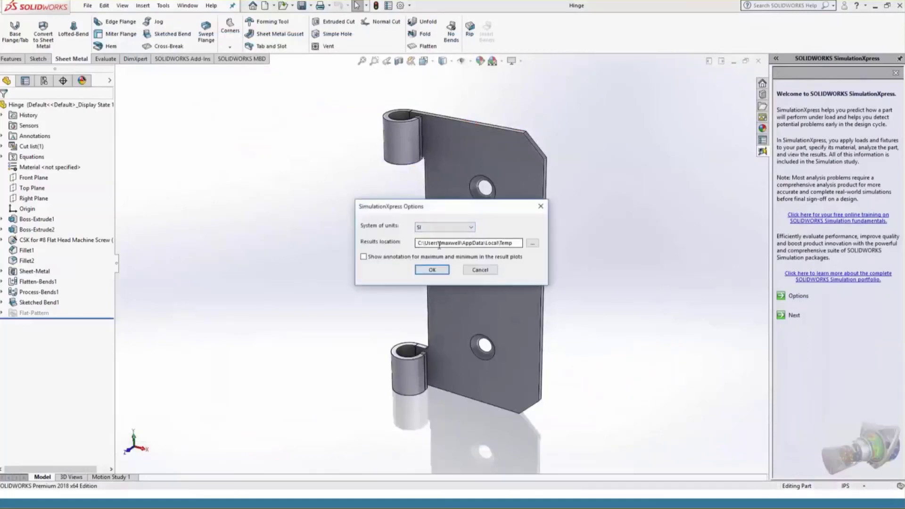
left_click(466, 228)
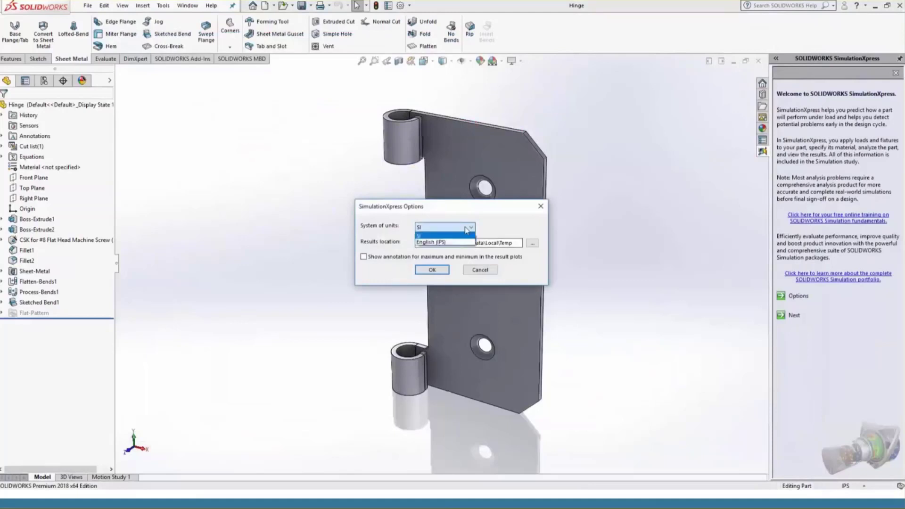
left_click(455, 243)
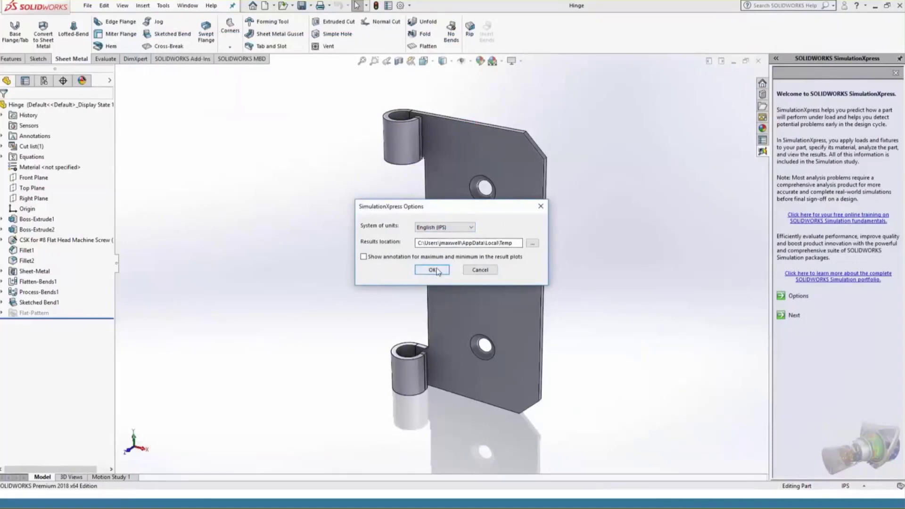
left_click(364, 257)
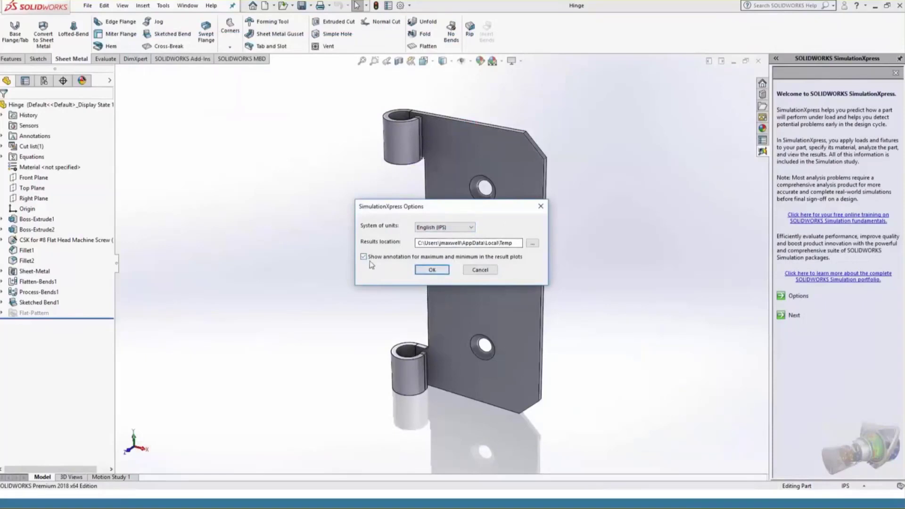
left_click(446, 270)
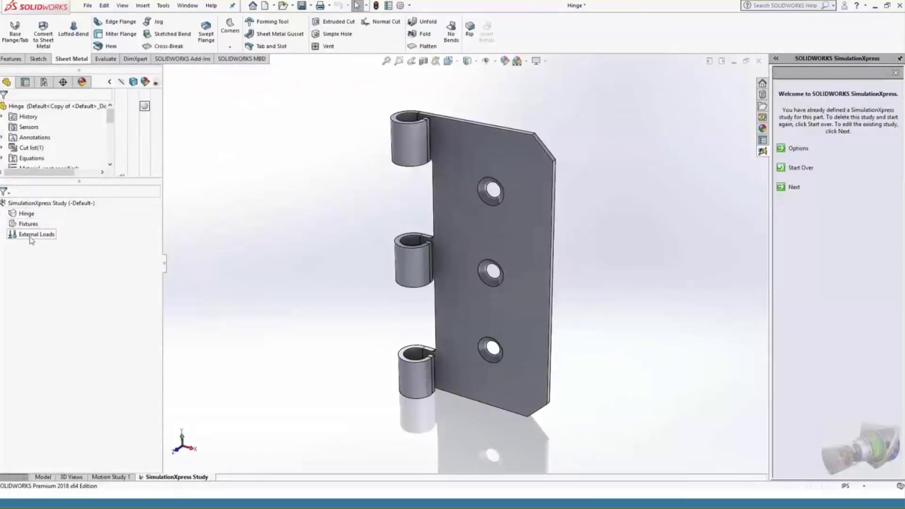
Enlarge the feature tree area and review the options available for the study's Hinge part, Fixtures and External Loads, then clear the selection
left_click_drag(88, 180, 88, 280)
right_click(24, 314)
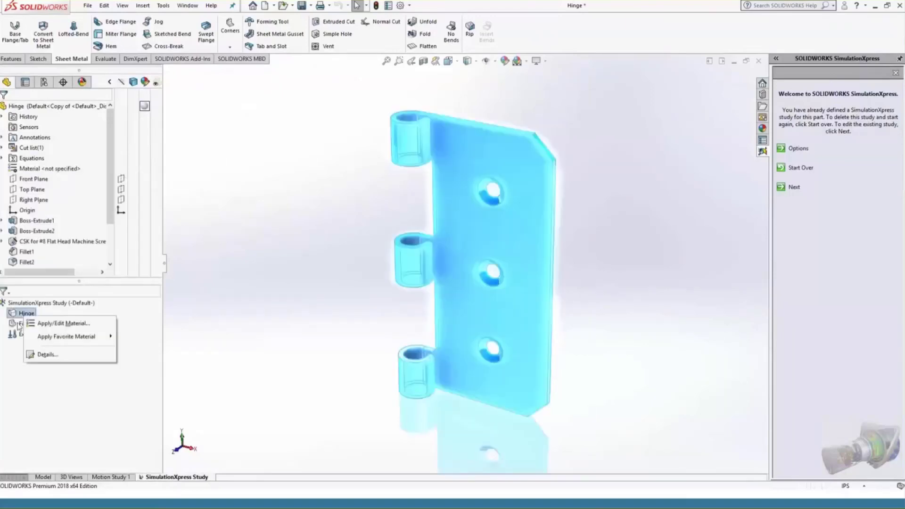
right_click(19, 324)
right_click(17, 334)
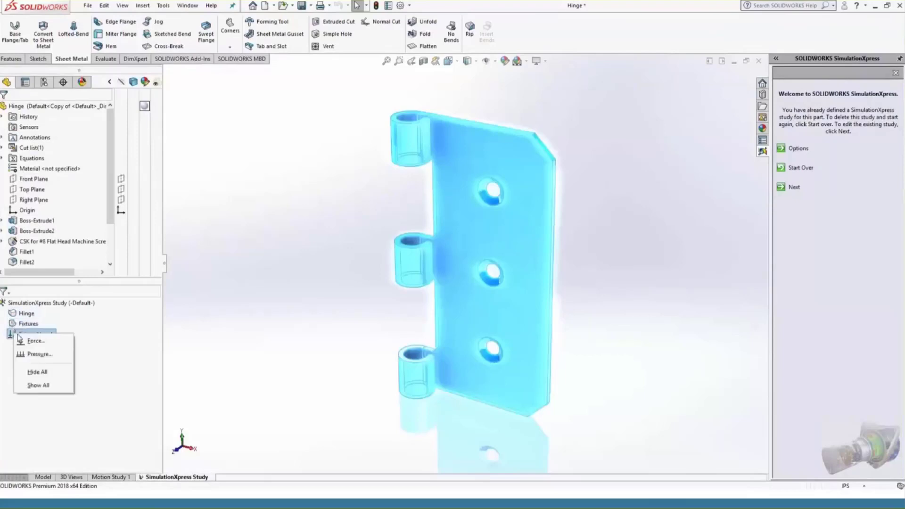
left_click(136, 366)
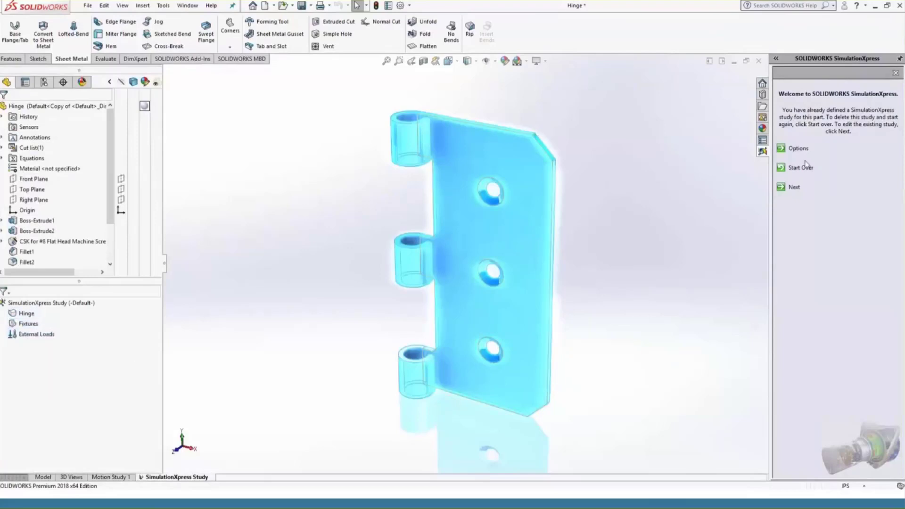
left_click(711, 223)
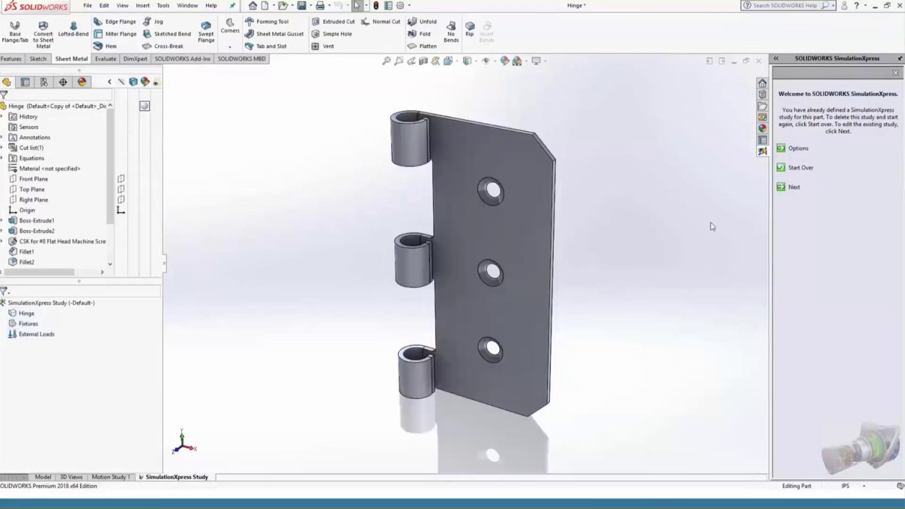
Add a fixed-geometry fixture to the countersunk faces of the three screw holes in the hinge leaf
left_click(795, 187)
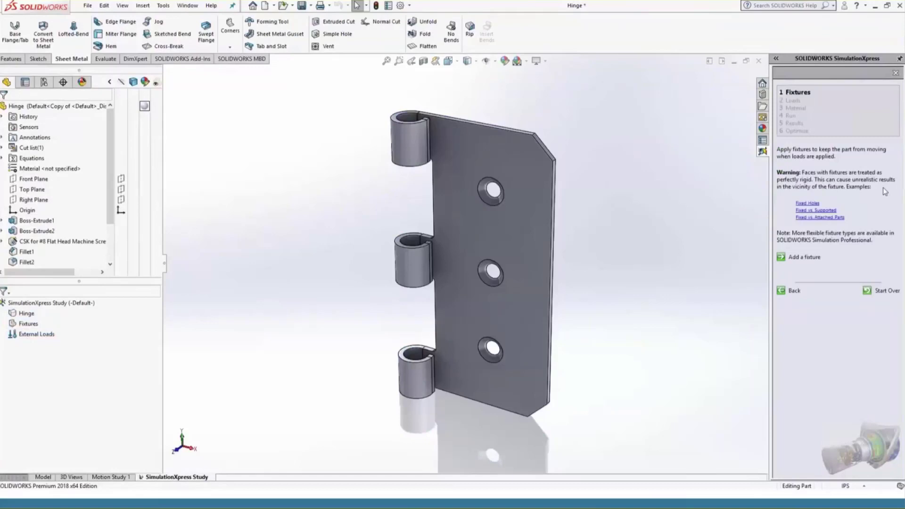
left_click(803, 260)
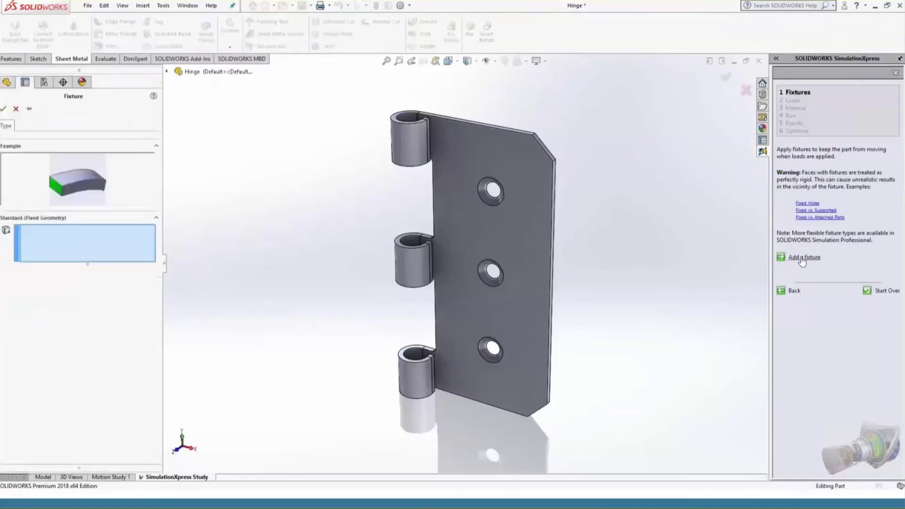
left_click(486, 195)
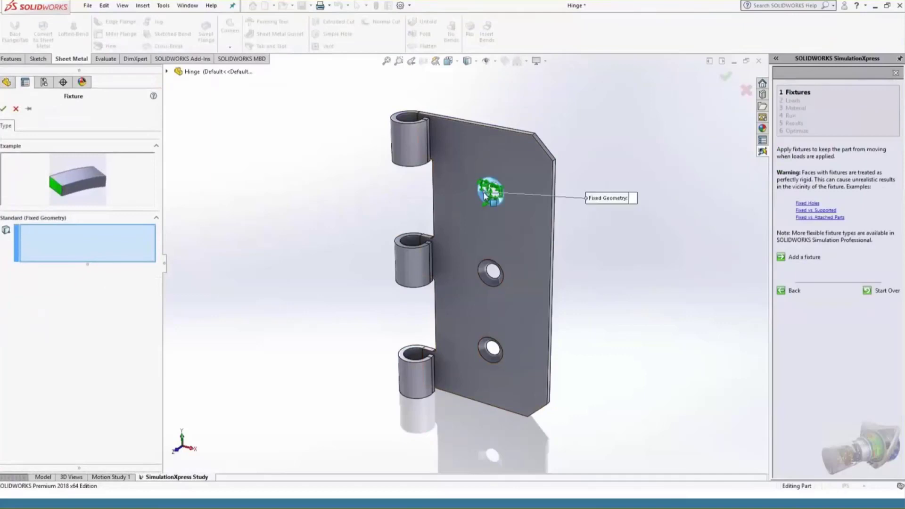
left_click(490, 273)
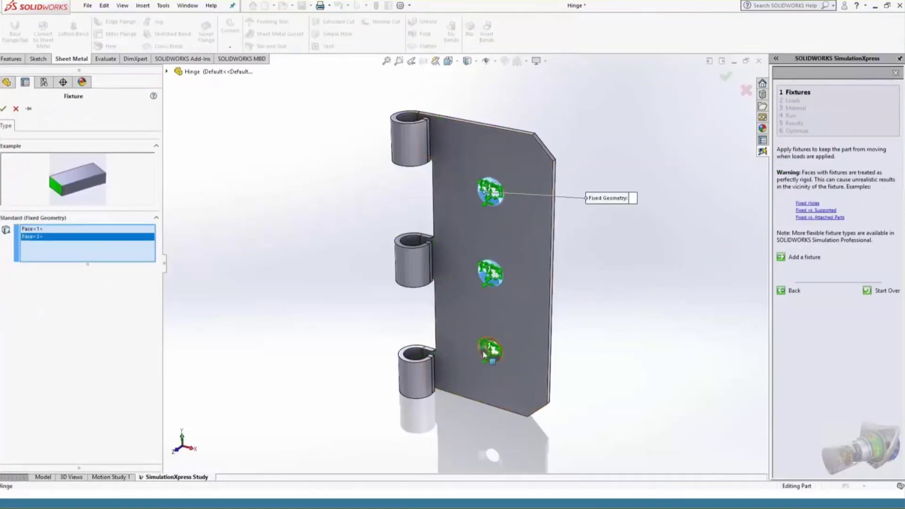
left_click(486, 353)
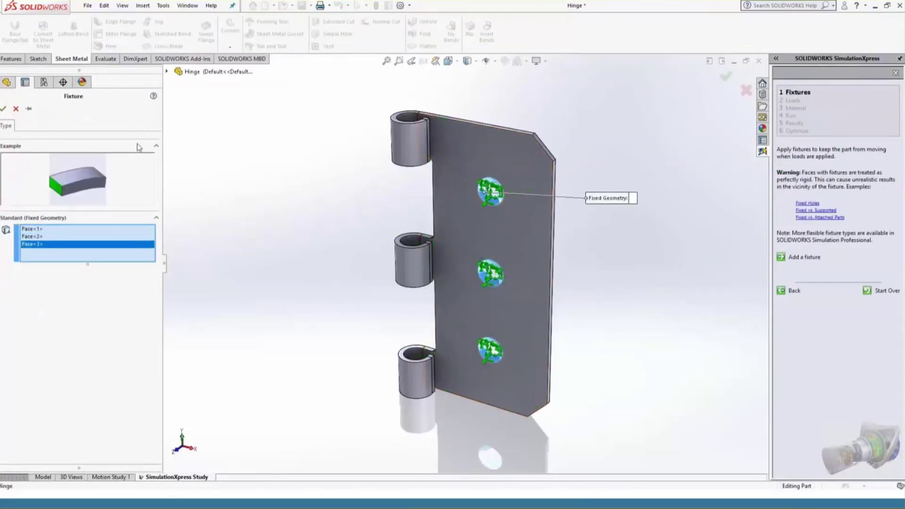
left_click(4, 110)
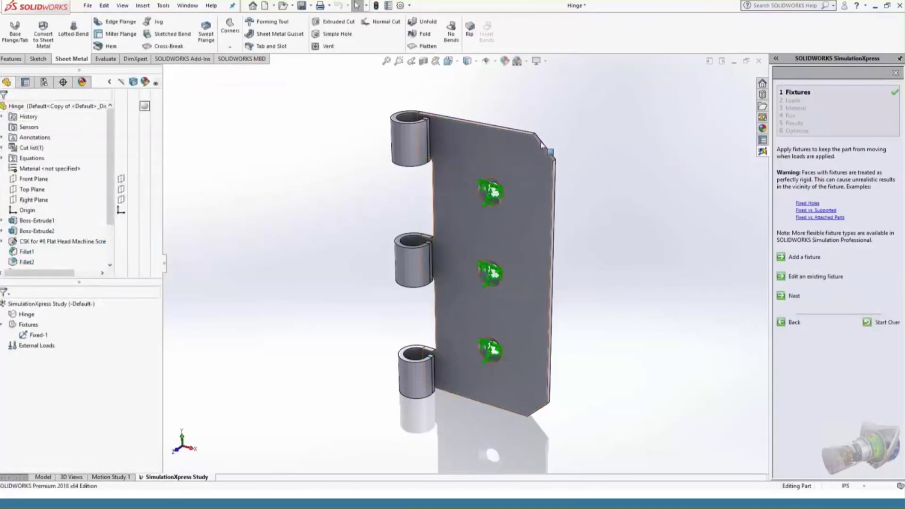
Proceed to the loads stage and start a force load on the inner cylindrical faces of the three hinge knuckles
scroll(595, 197, "down", 1)
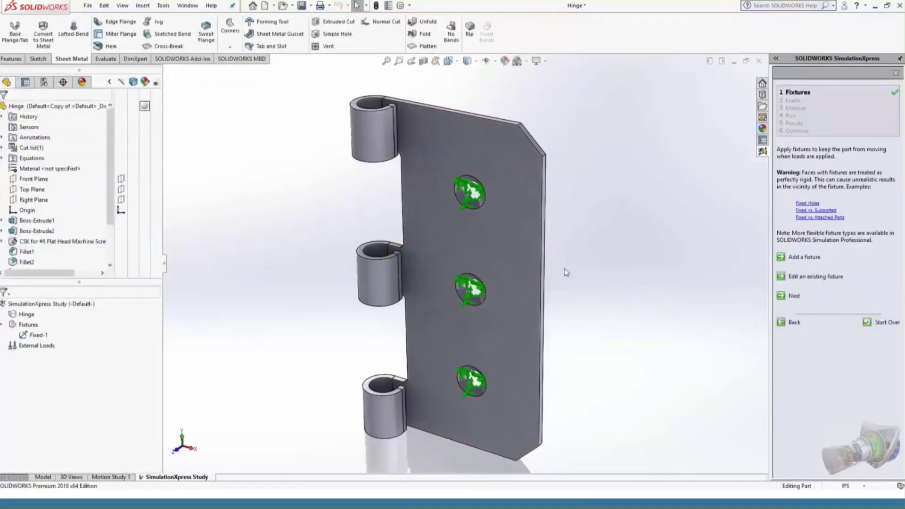
mouse_move(565, 269)
middle_mouse_down()
mouse_move(570, 190)
mouse_move(561, 268)
middle_mouse_up()
scroll(550, 278, "up", 1)
scroll(407, 414, "down", 1)
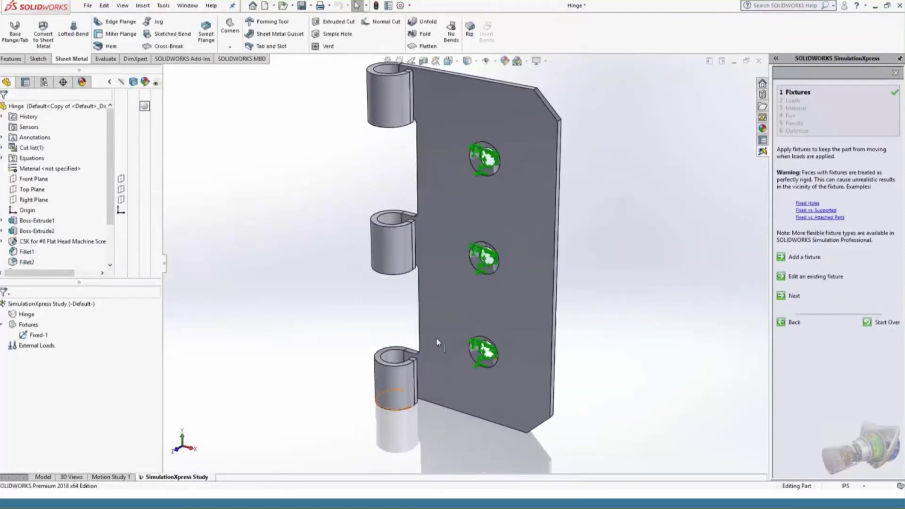
scroll(438, 343, "up", 1)
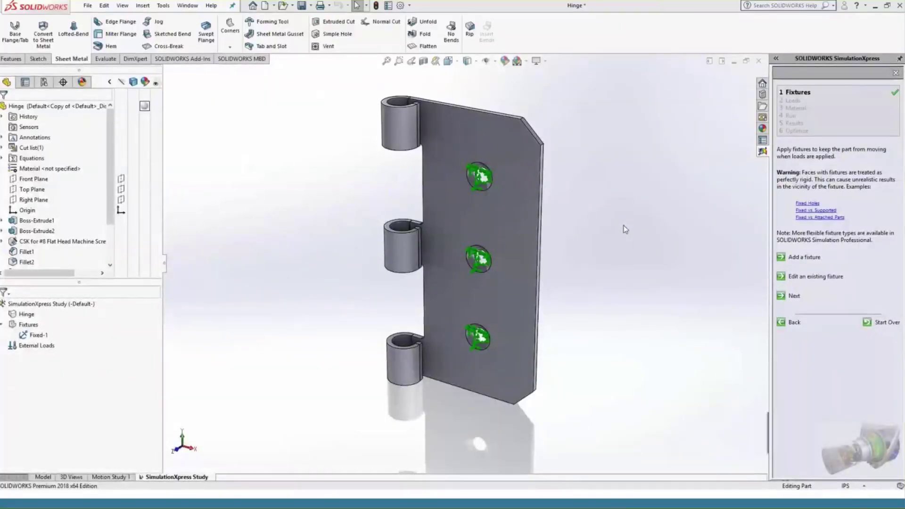
left_click(795, 297)
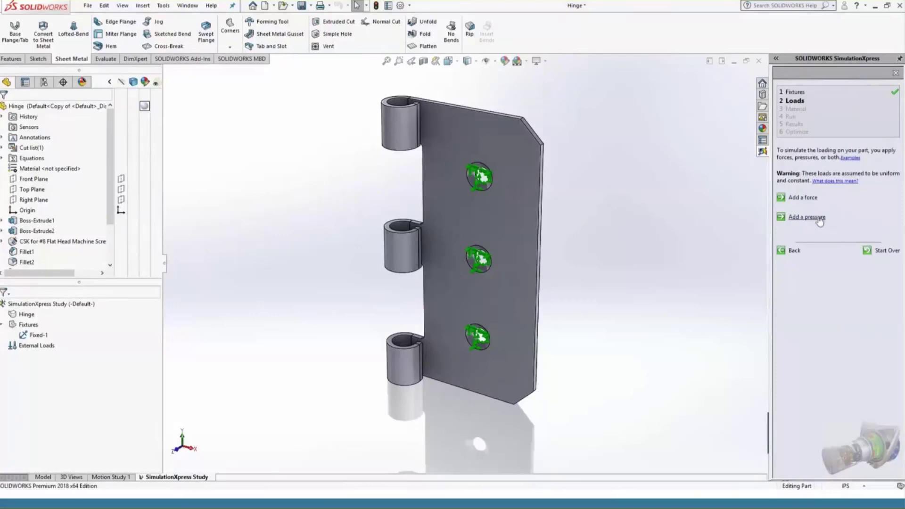
left_click(803, 197)
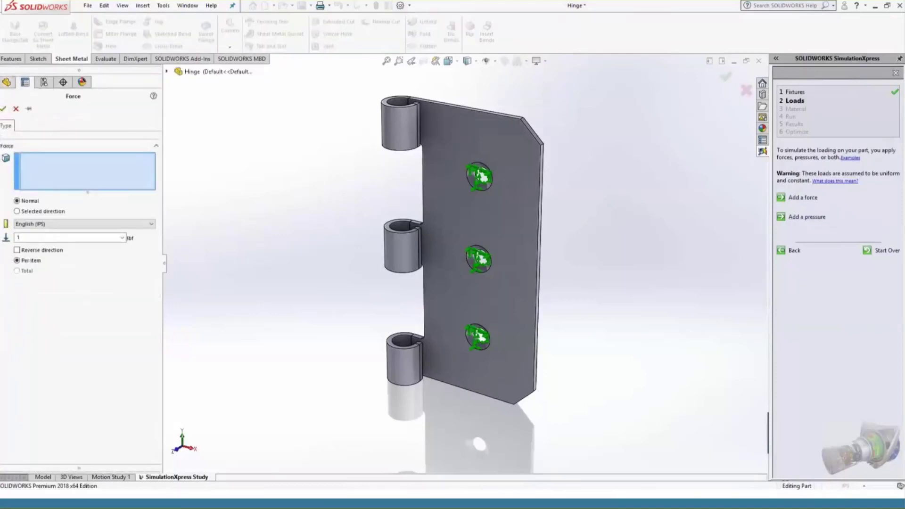
middle_click_drag(572, 90, 564, 121)
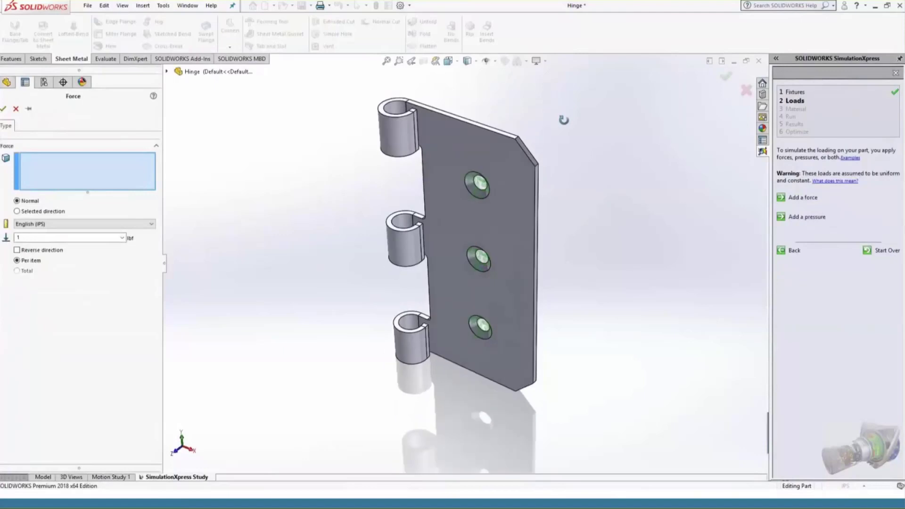
left_click(400, 108)
left_click(406, 226)
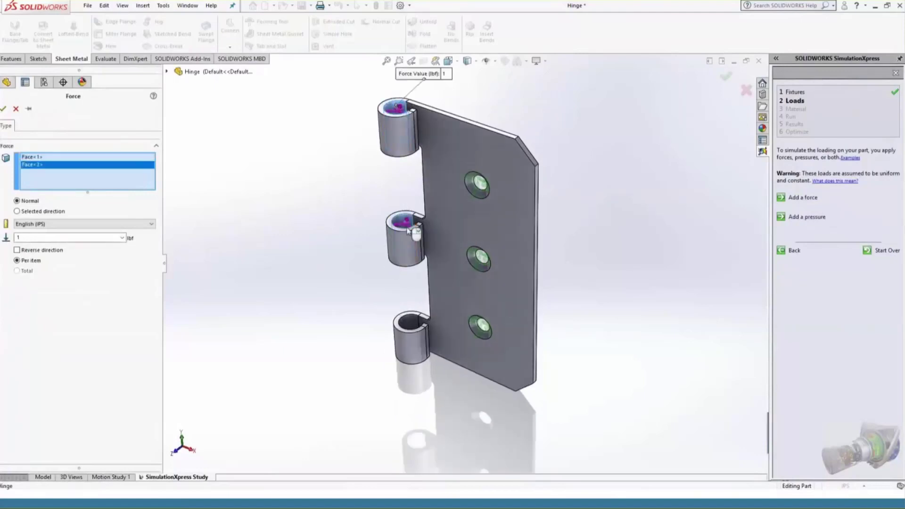
left_click(412, 325)
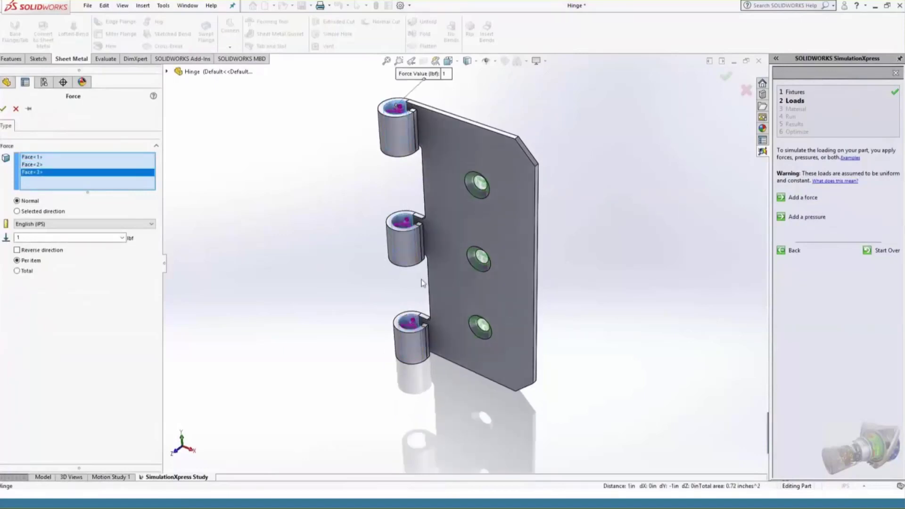
Direct the knuckle force normal to the Front Plane, set it to 100 lbf per item, and apply the load
scroll(406, 117, "down", 3)
scroll(421, 137, "down", 4)
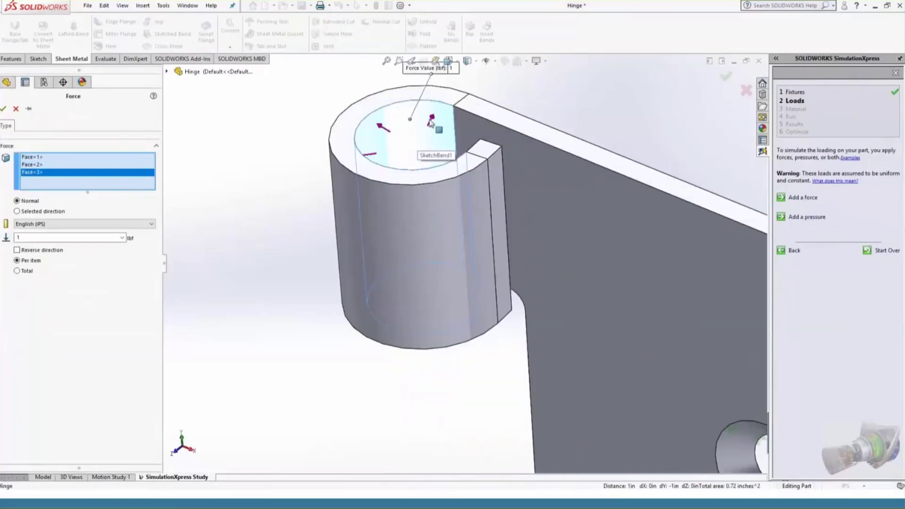
mouse_move(570, 92)
middle_mouse_down()
mouse_move(629, 100)
mouse_move(632, 143)
middle_mouse_up()
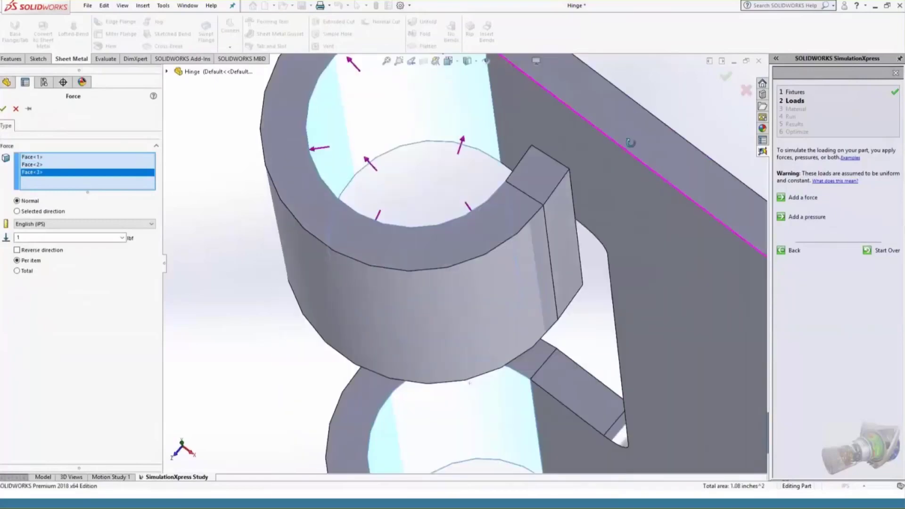
scroll(634, 145, "up", 3)
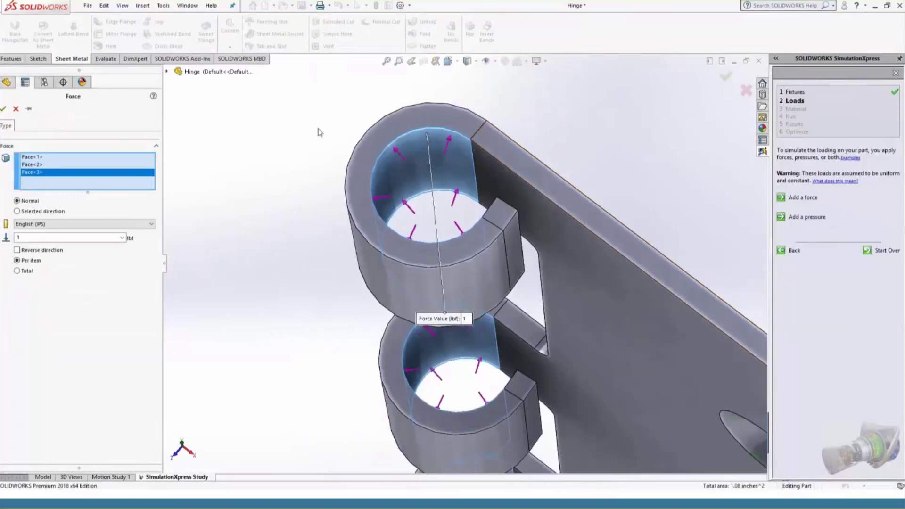
left_click(61, 213)
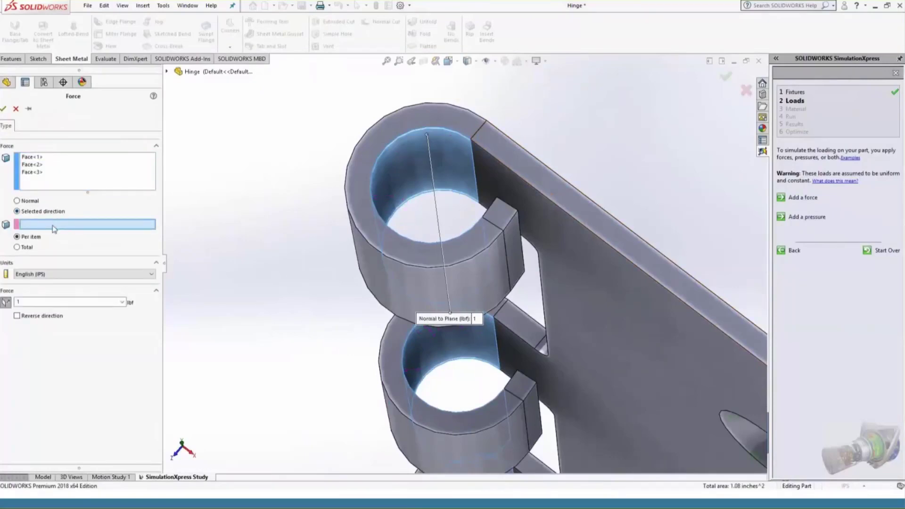
left_click(166, 71)
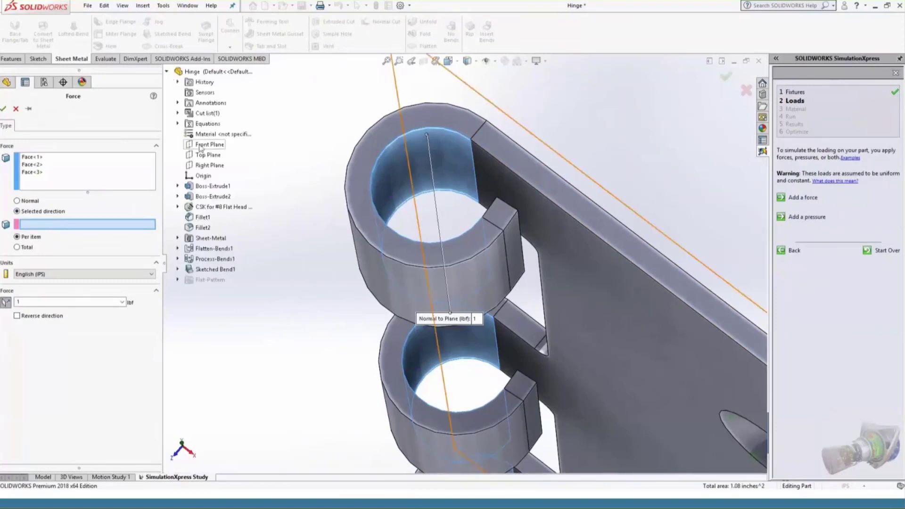
left_click(200, 147)
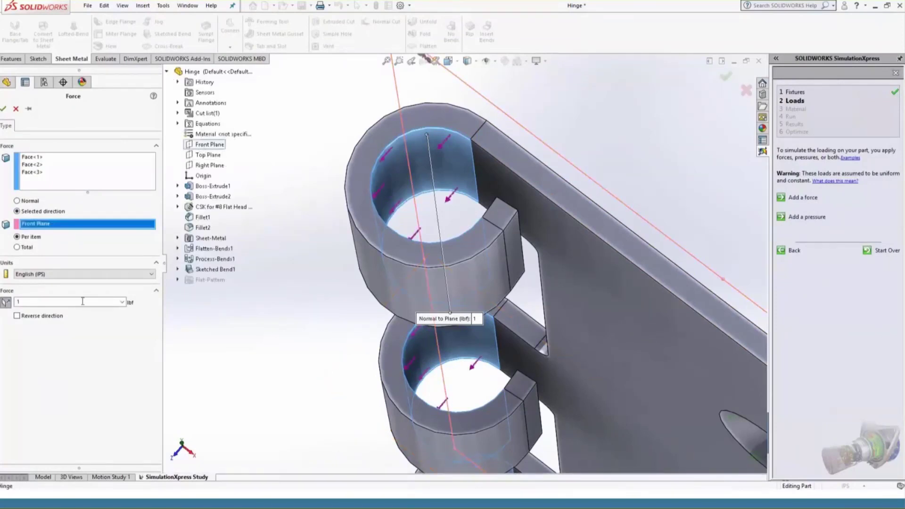
left_click(34, 302)
type("100")
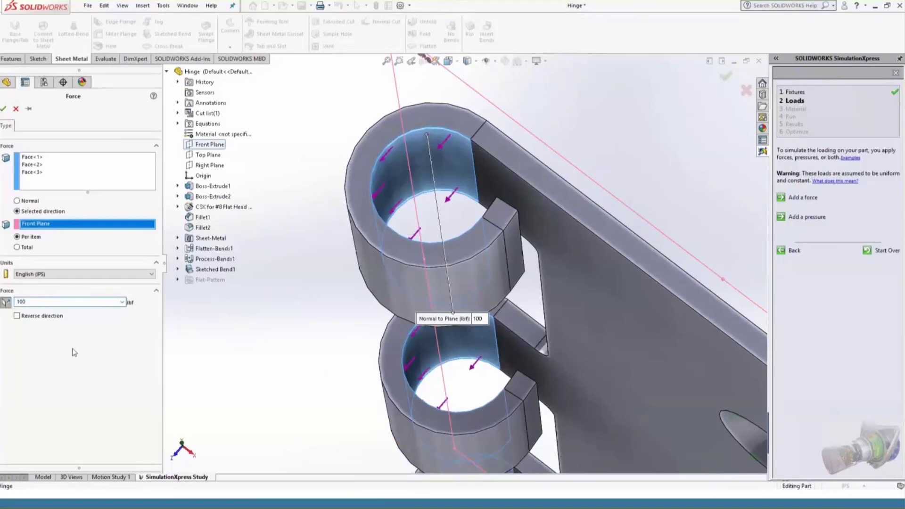
scroll(285, 278, "up", 6)
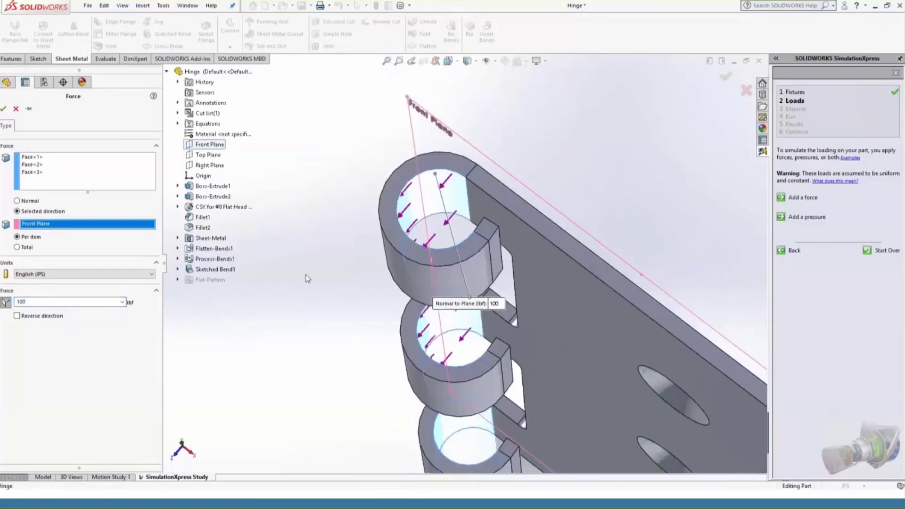
middle_click_drag(556, 438, 588, 351)
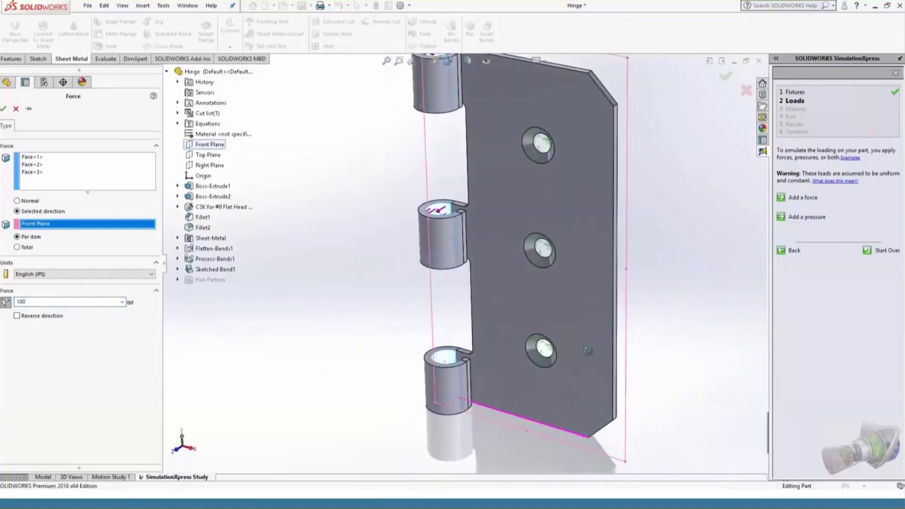
scroll(691, 179, "up", 2)
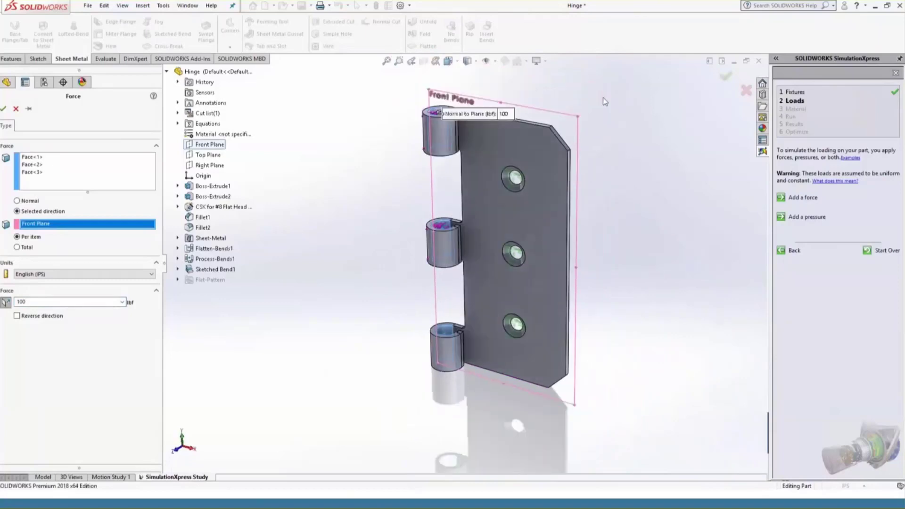
left_click(3, 110)
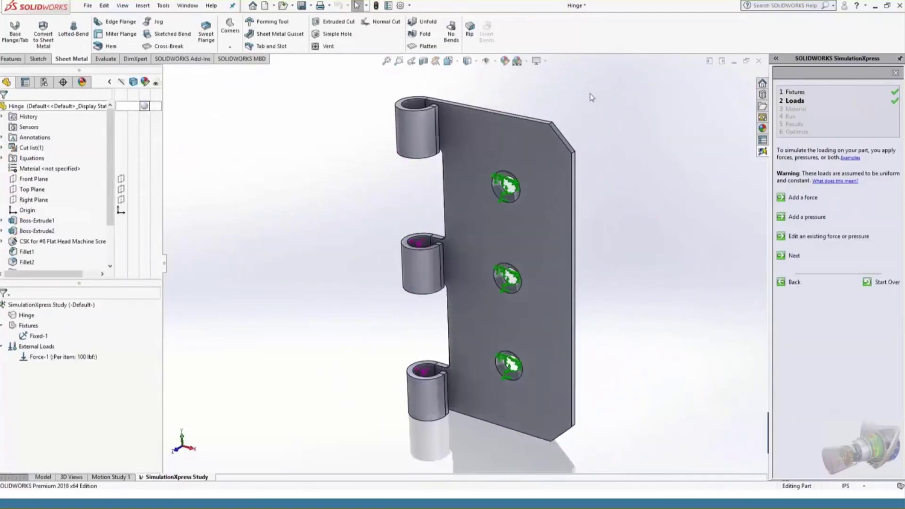
Proceed to the material stage and assign AISI Type 316L stainless steel to the hinge
left_click(849, 102)
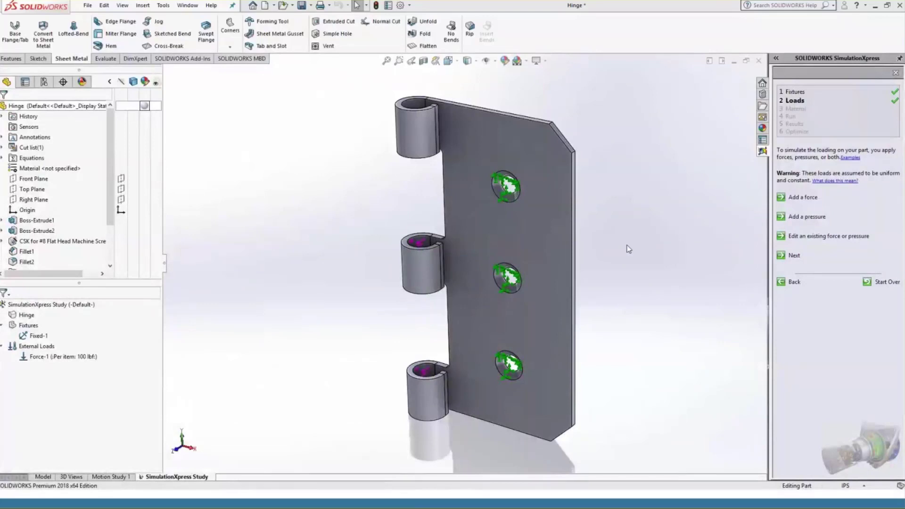
left_click(795, 257)
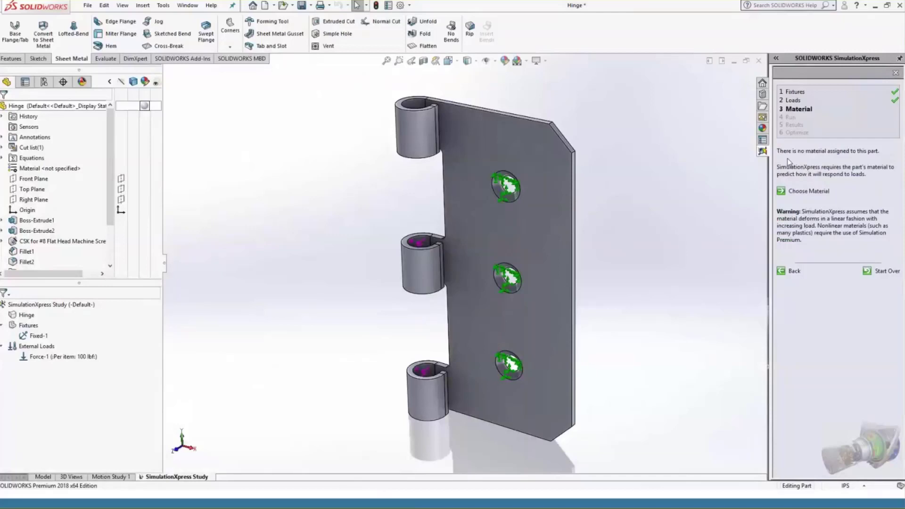
left_click(816, 193)
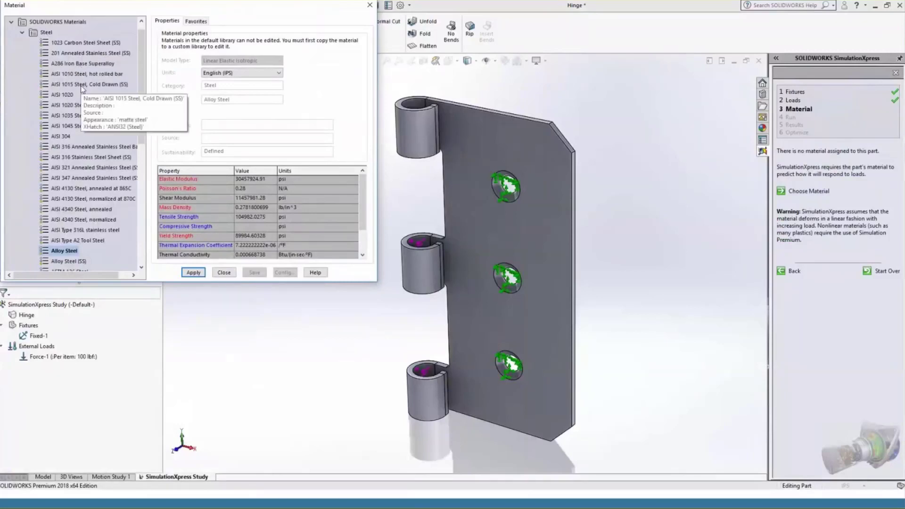
left_click(78, 210)
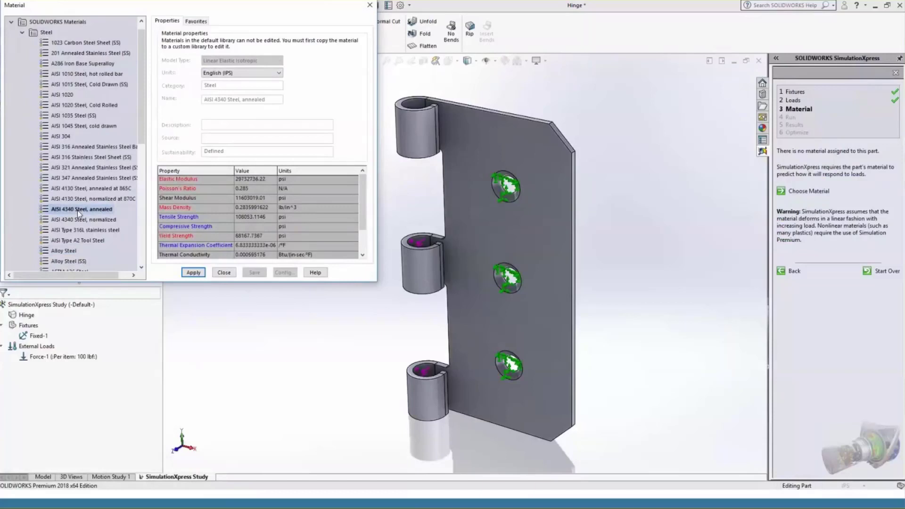
left_click(84, 230)
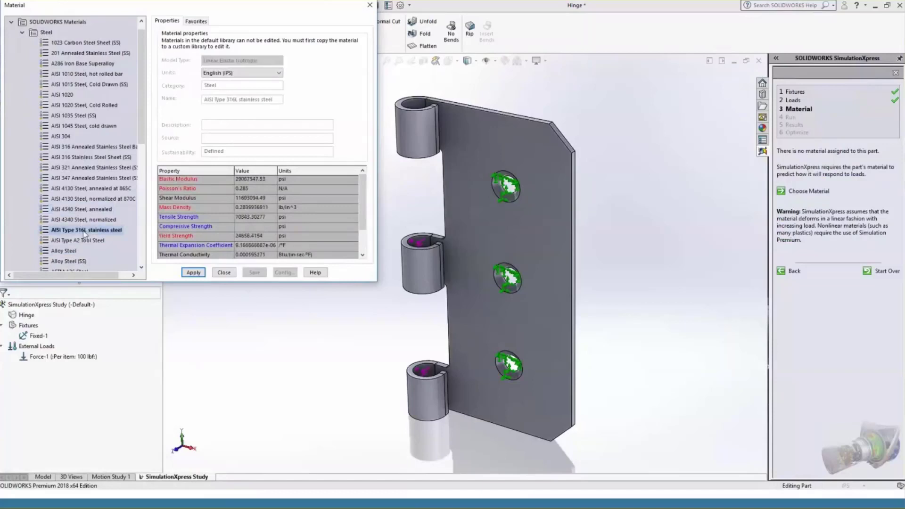
left_click(194, 273)
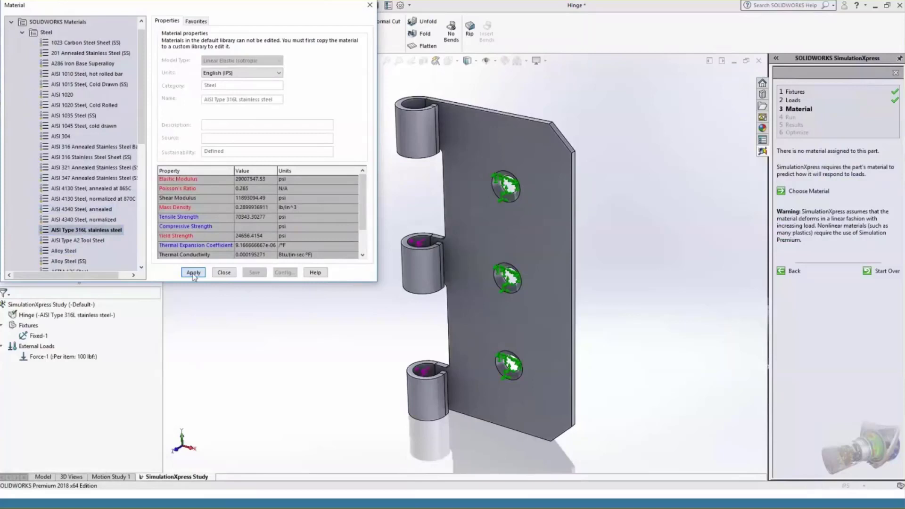
left_click(228, 273)
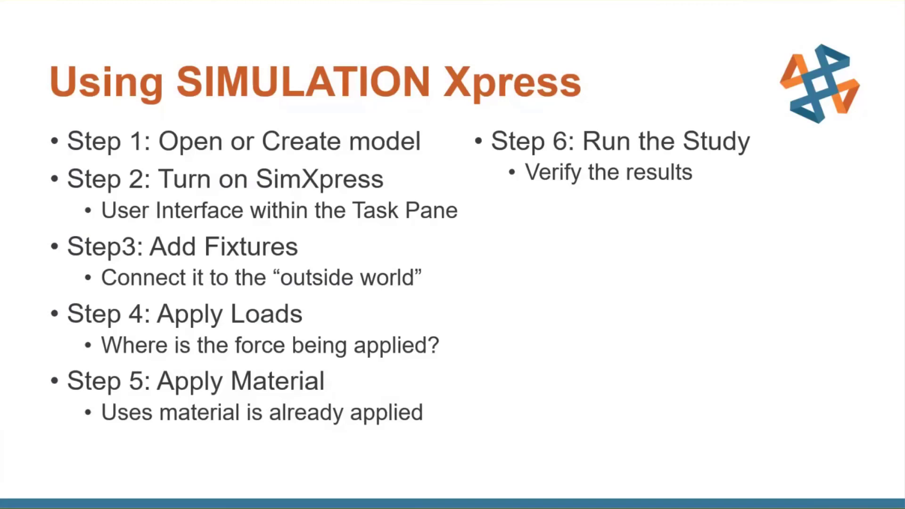
key("Right")
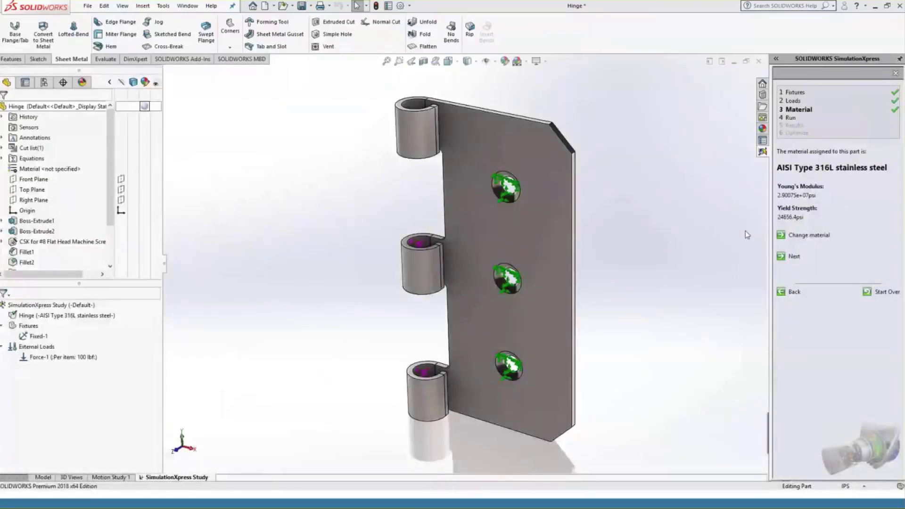
Proceed to the run stage and run the hinge simulation with the default settings
left_click(788, 256)
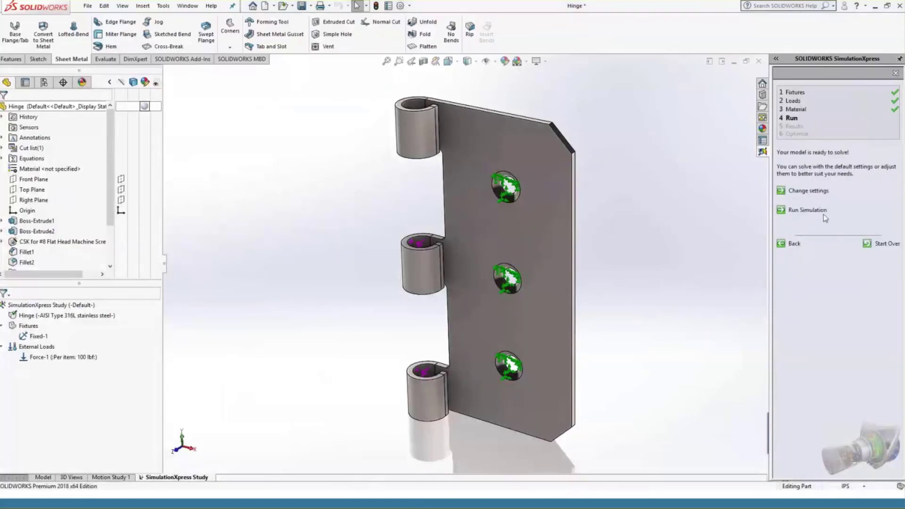
left_click(809, 210)
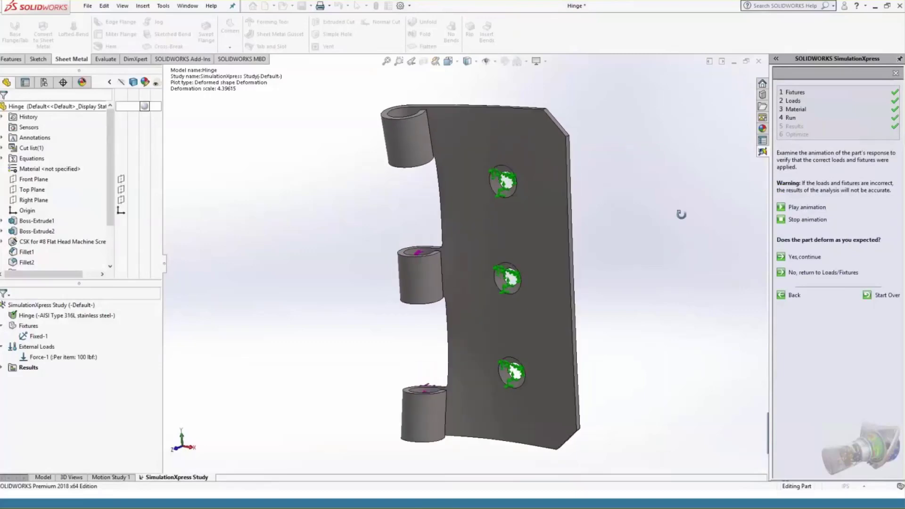
Accept the deformation, show the von Mises stress plot, and place its minimum and maximum labels clear of the hinge
middle_click_drag(683, 210, 631, 242)
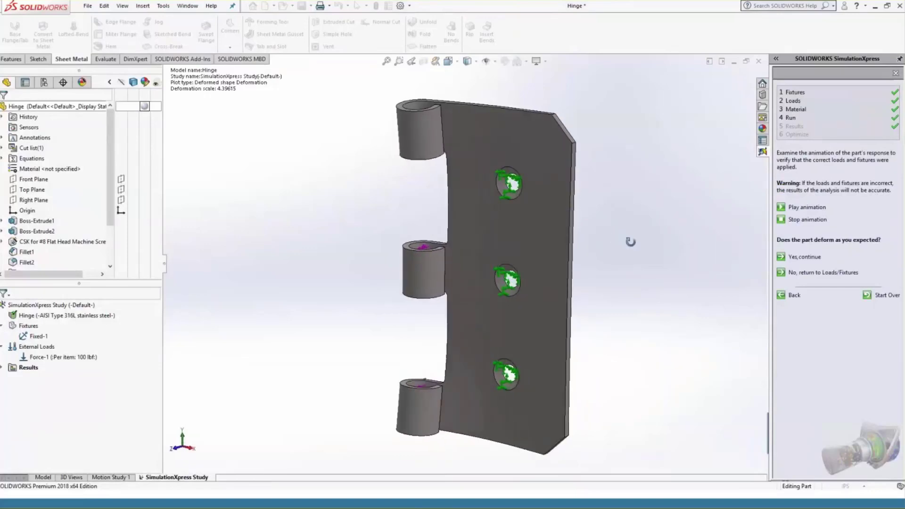
left_click(808, 259)
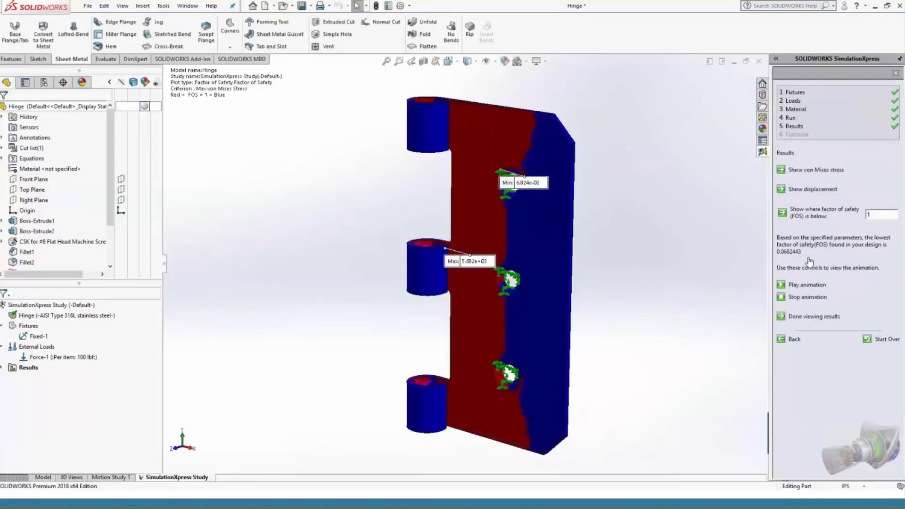
left_click(813, 171)
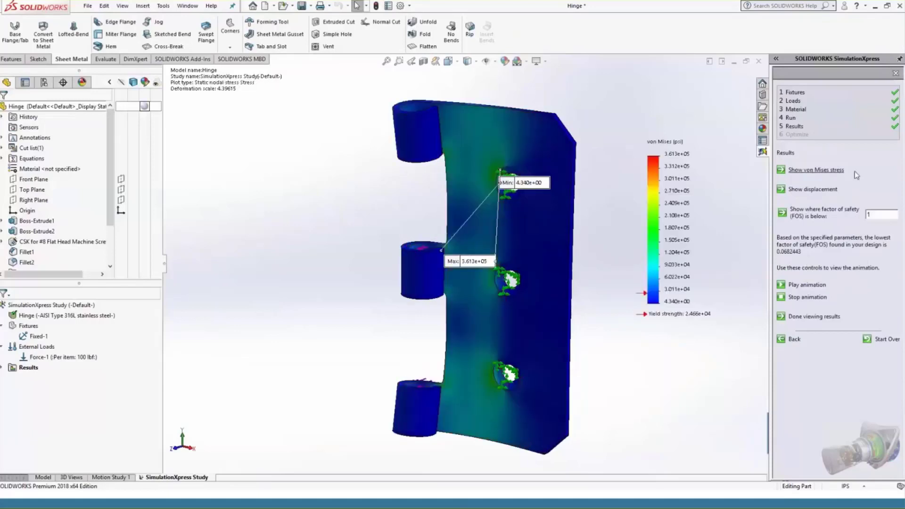
left_click_drag(530, 187, 361, 190)
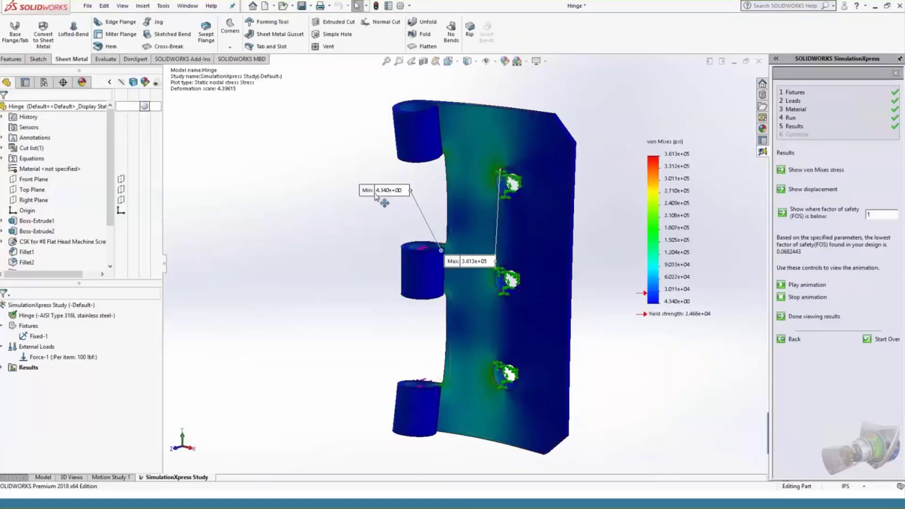
left_click_drag(477, 261, 458, 87)
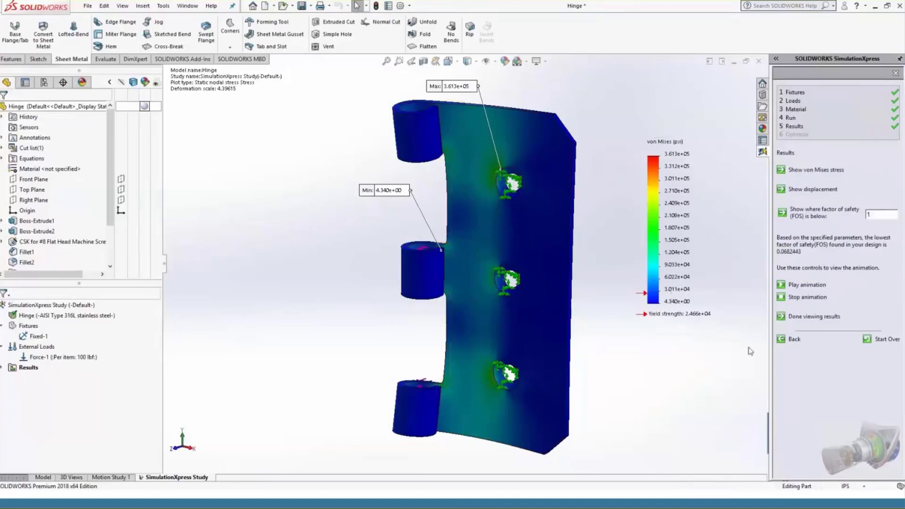
Show the displacement plot and the plot of factor of safety below 1, placing the minimum and maximum labels clear of the hinge plate
left_click(809, 191)
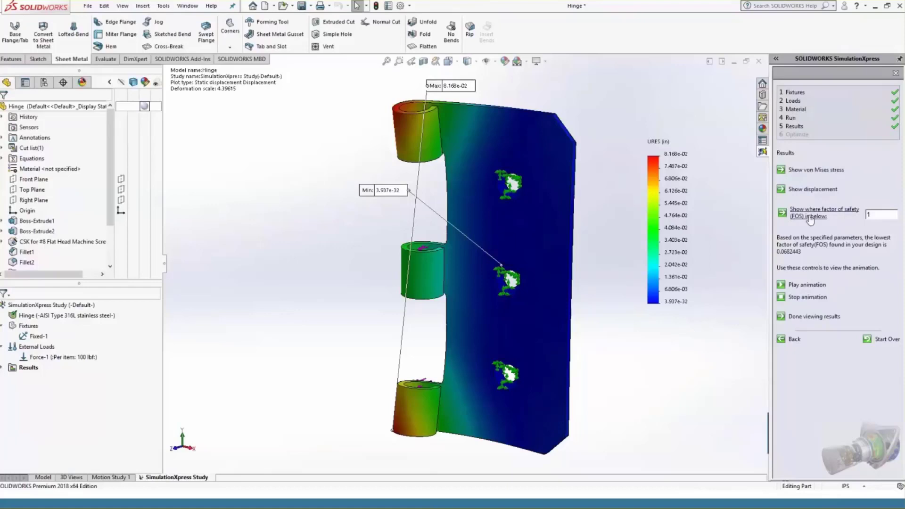
left_click(810, 217)
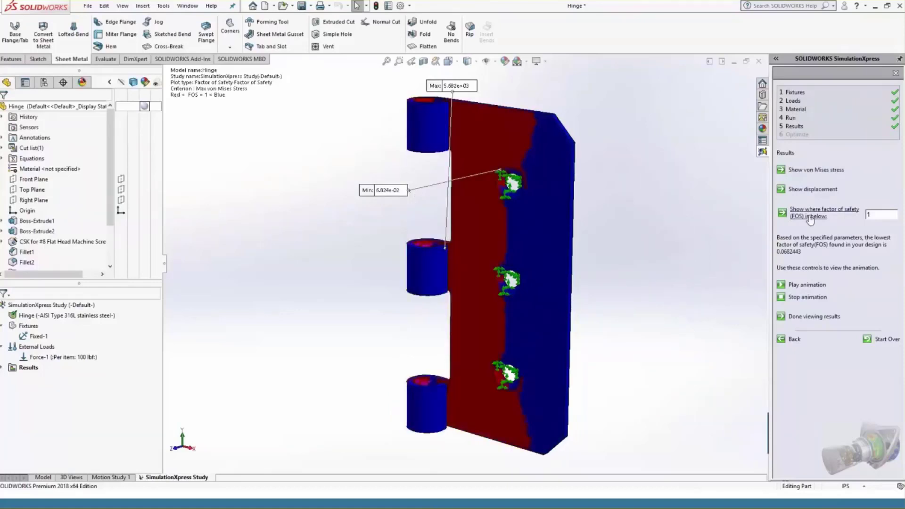
left_click_drag(384, 194, 572, 85)
left_click_drag(450, 88, 362, 185)
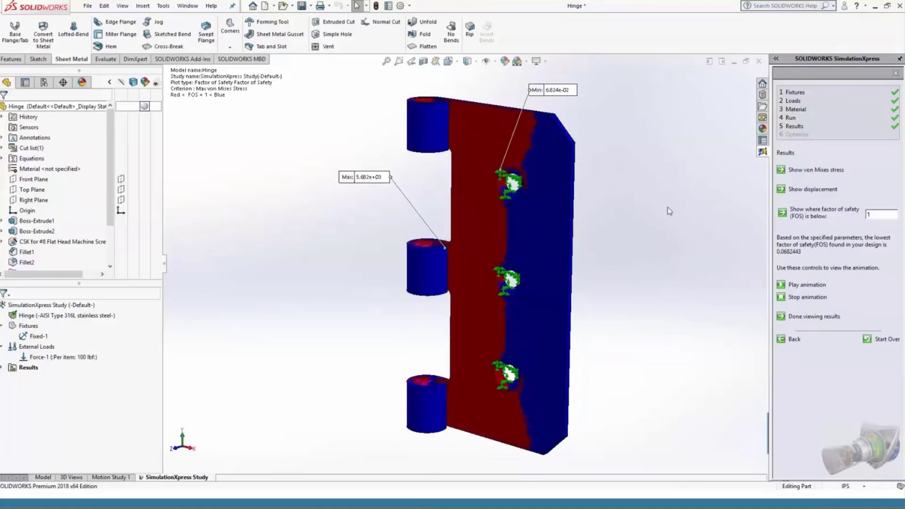
double_click(867, 215)
mouse_move(618, 289)
middle_mouse_down()
mouse_move(643, 280)
mouse_move(614, 284)
middle_mouse_up()
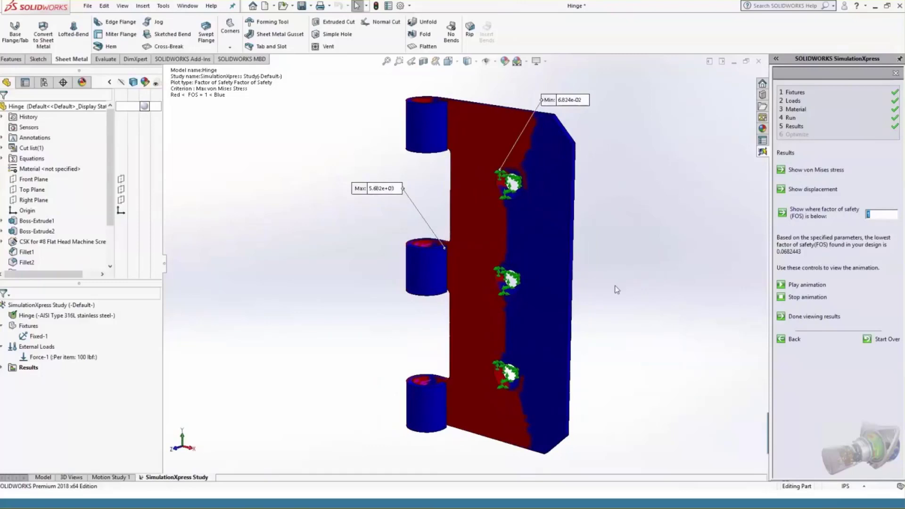
Finish viewing results and generate a study report with the conclusion "Need to thicken Material"
left_click(804, 318)
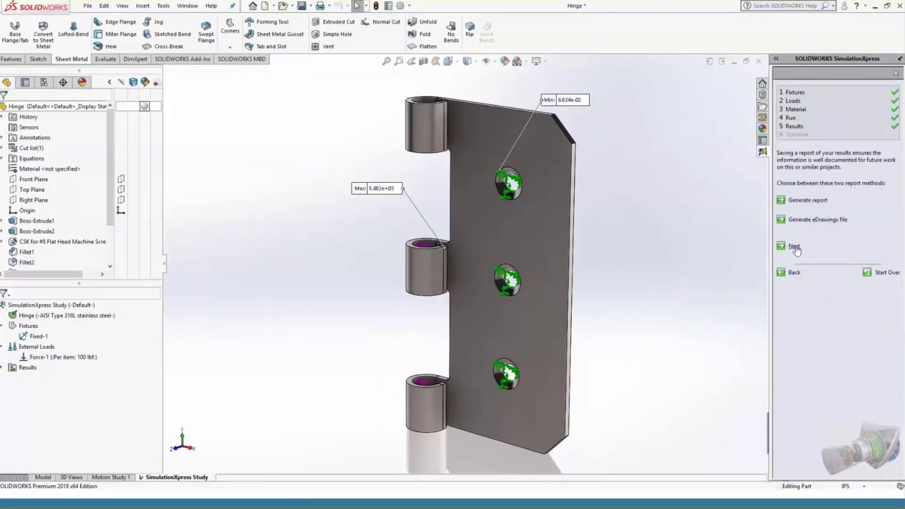
left_click(808, 200)
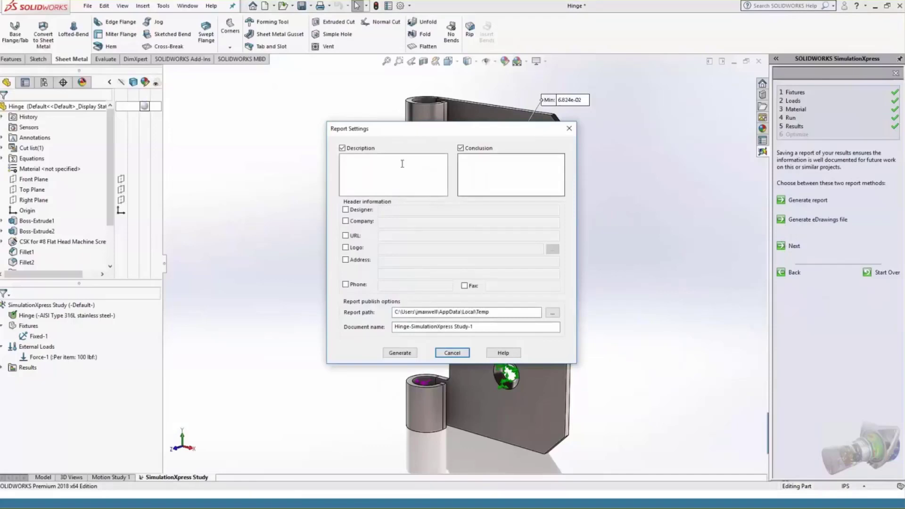
left_click(490, 164)
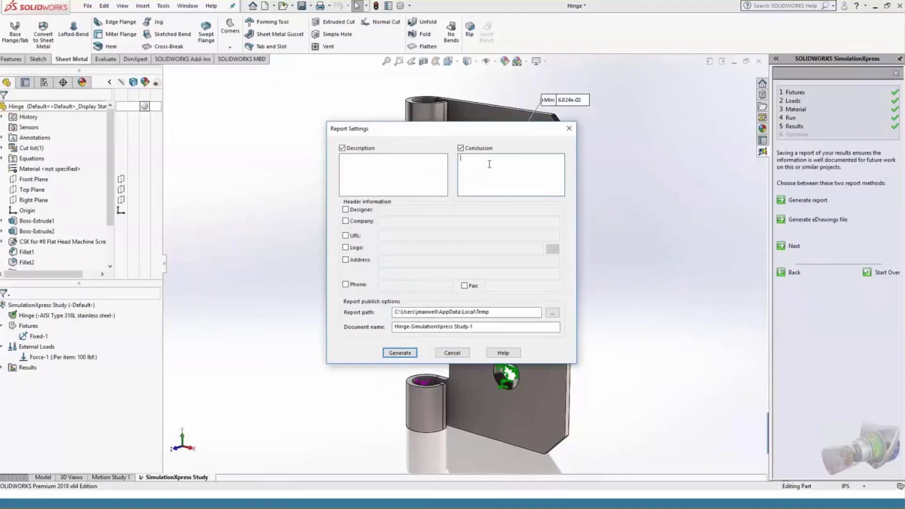
type("Need to thicken Material")
left_click(401, 353)
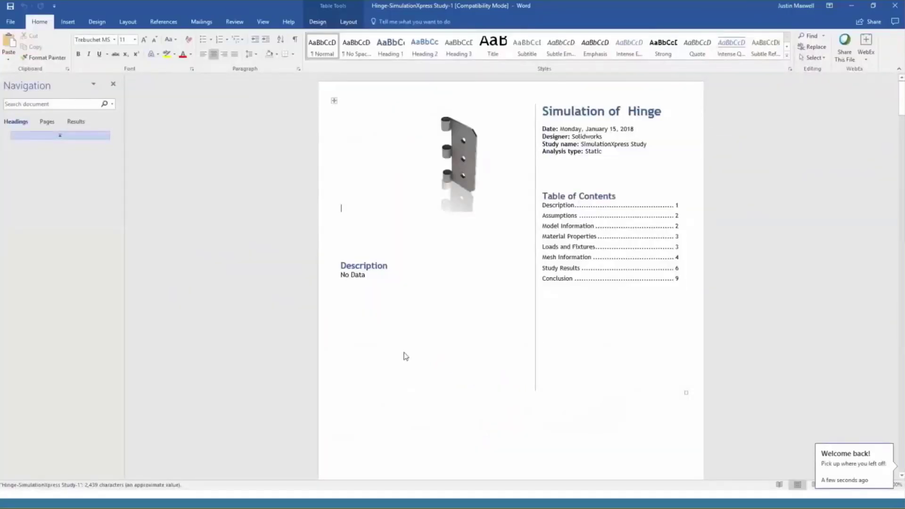
Review the generated Word report from the model information through the study results to the conclusion, and close it
scroll(228, 210, "down", 4)
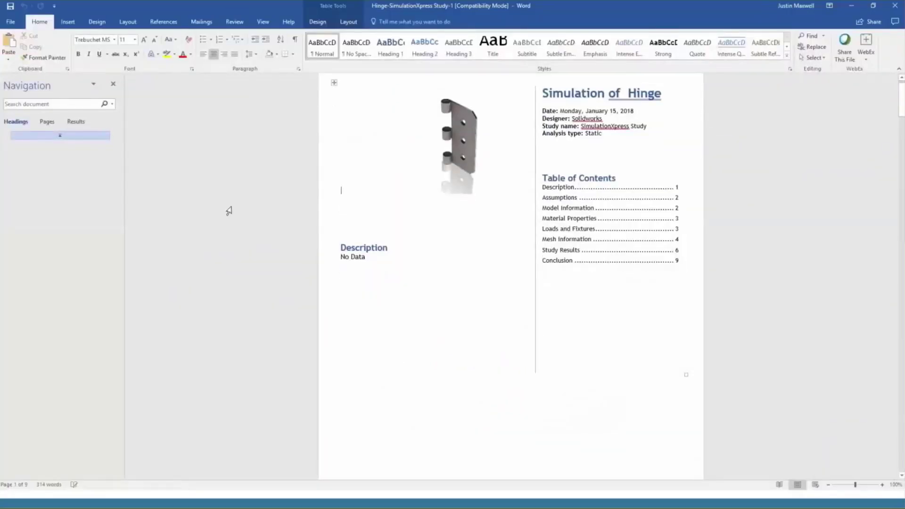
scroll(229, 212, "down", 15)
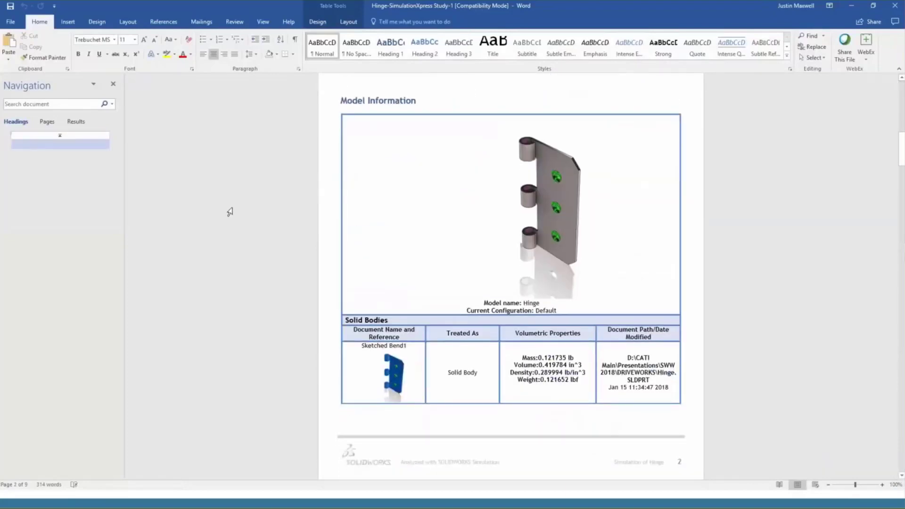
scroll(228, 213, "down", 10)
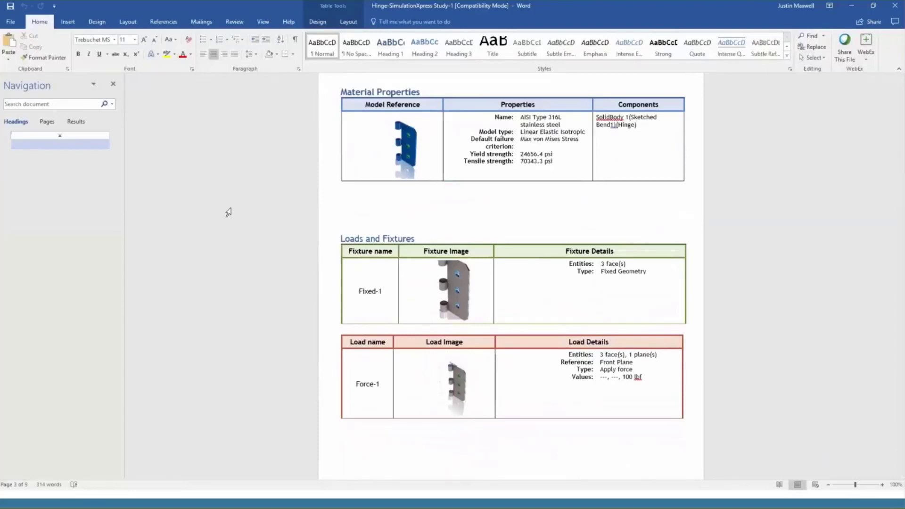
scroll(229, 213, "down", 12)
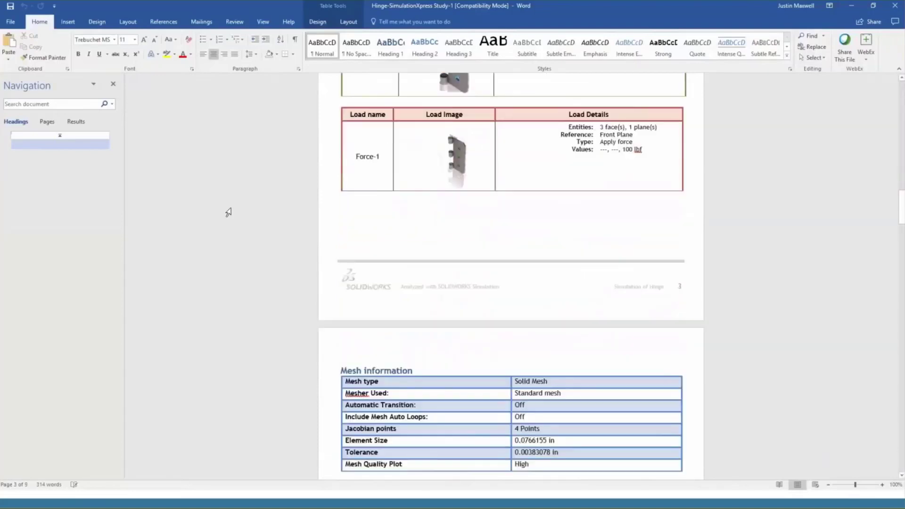
scroll(228, 212, "down", 1)
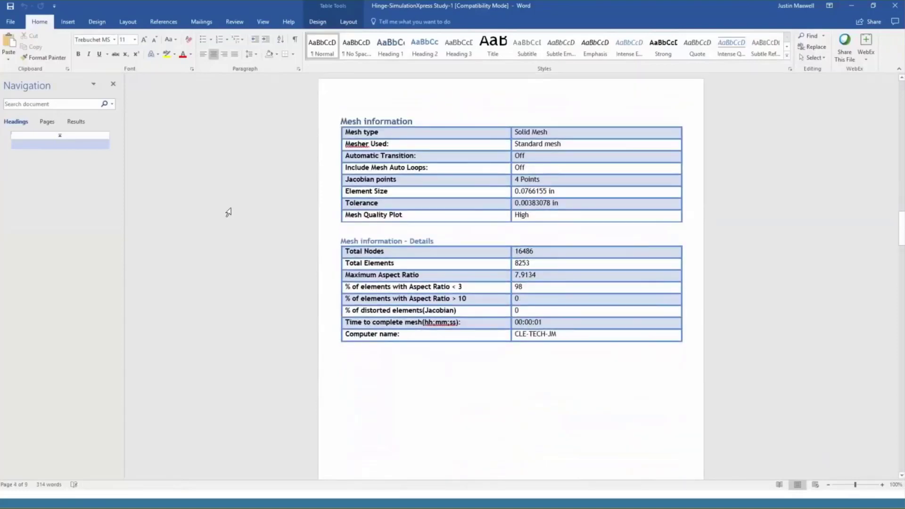
scroll(228, 213, "down", 10)
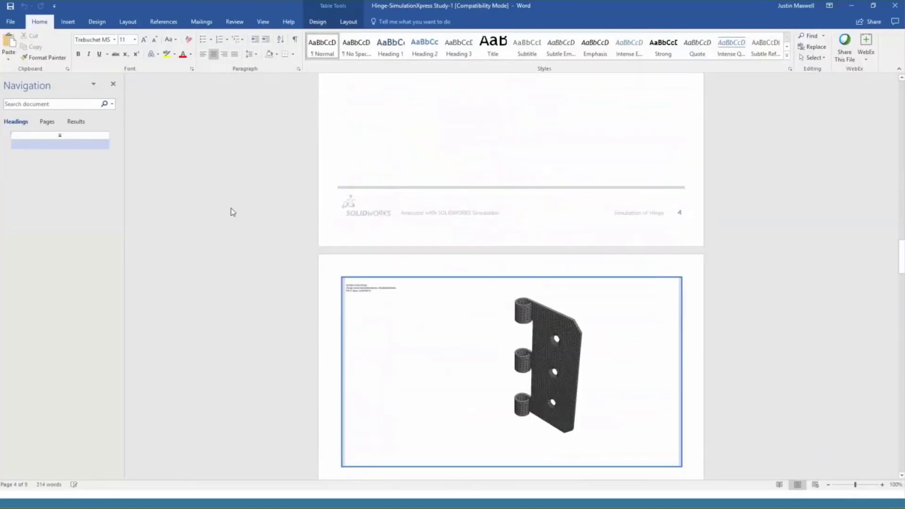
scroll(228, 212, "down", 2)
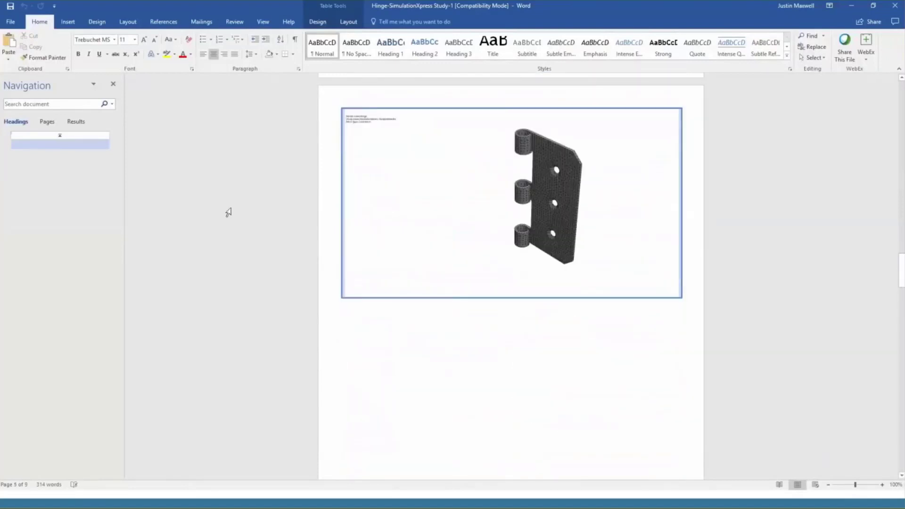
scroll(228, 213, "down", 20)
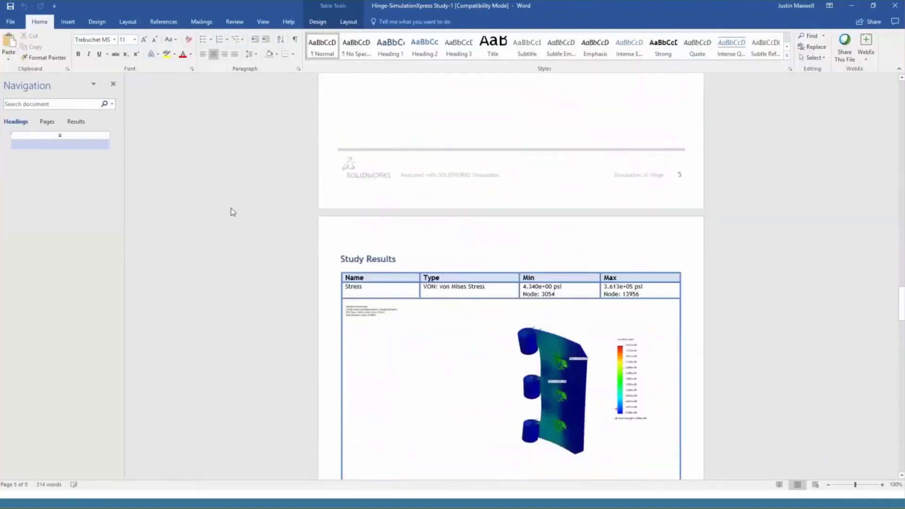
scroll(228, 213, "down", 1)
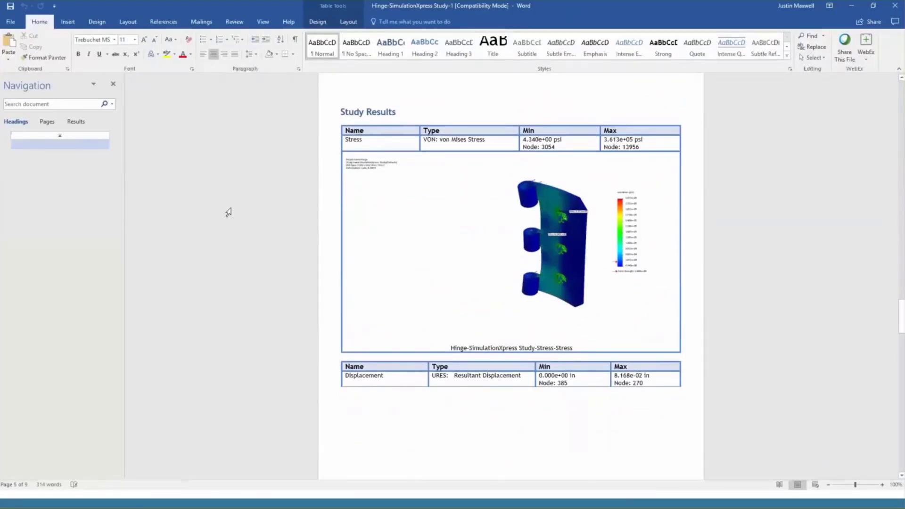
scroll(228, 213, "down", 20)
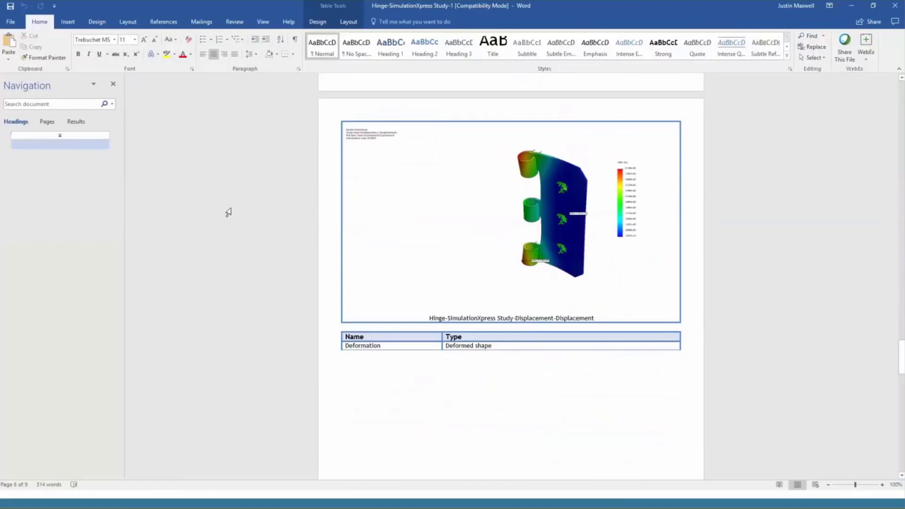
scroll(228, 212, "down", 20)
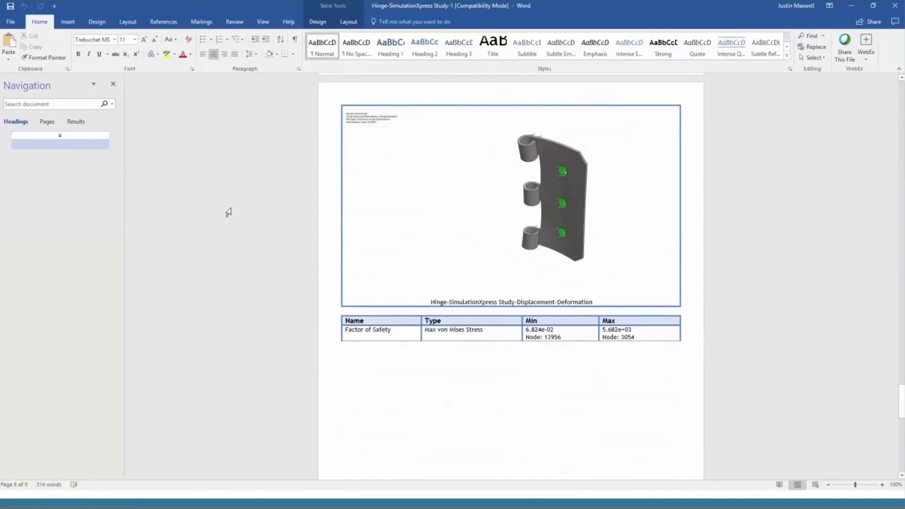
scroll(228, 212, "down", 15)
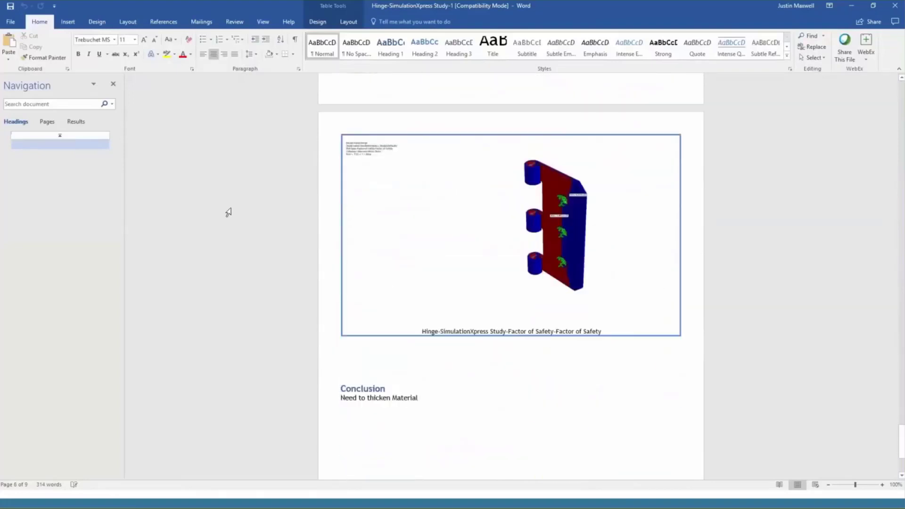
scroll(229, 212, "down", 5)
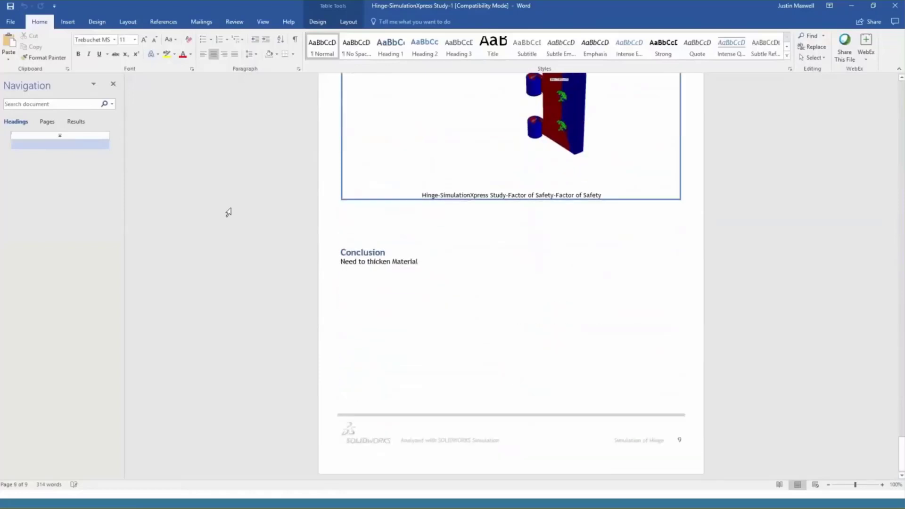
left_click(900, 7)
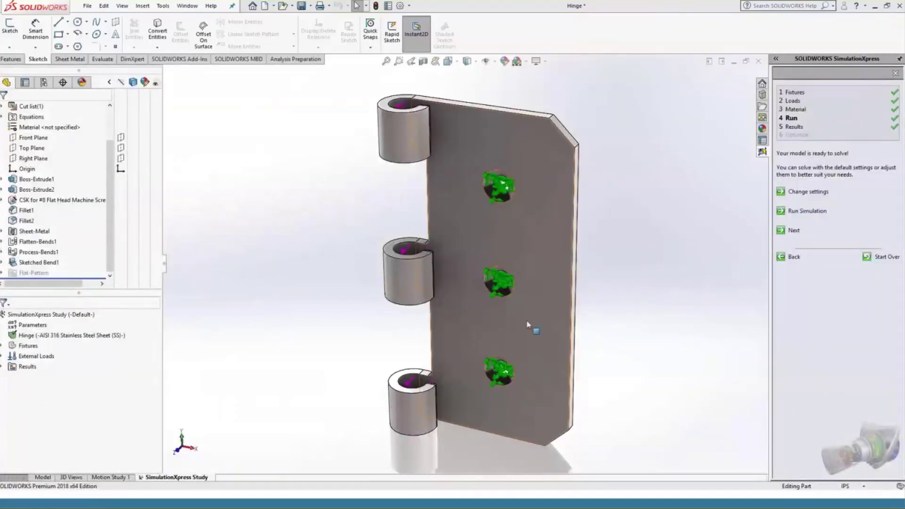
Check the plate extrusion's dimensions, re-run the hinge simulation, and enter 2 as the factor of safety threshold in the results
left_click(29, 179)
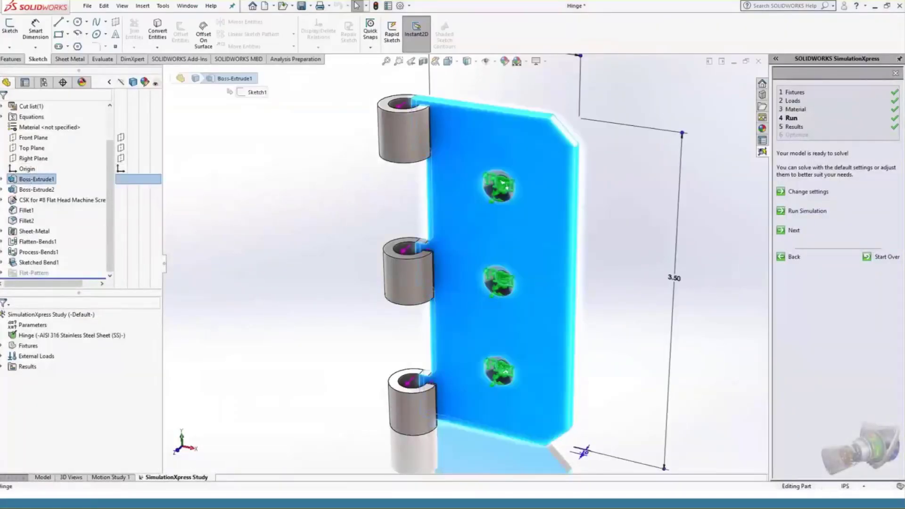
left_click(617, 362)
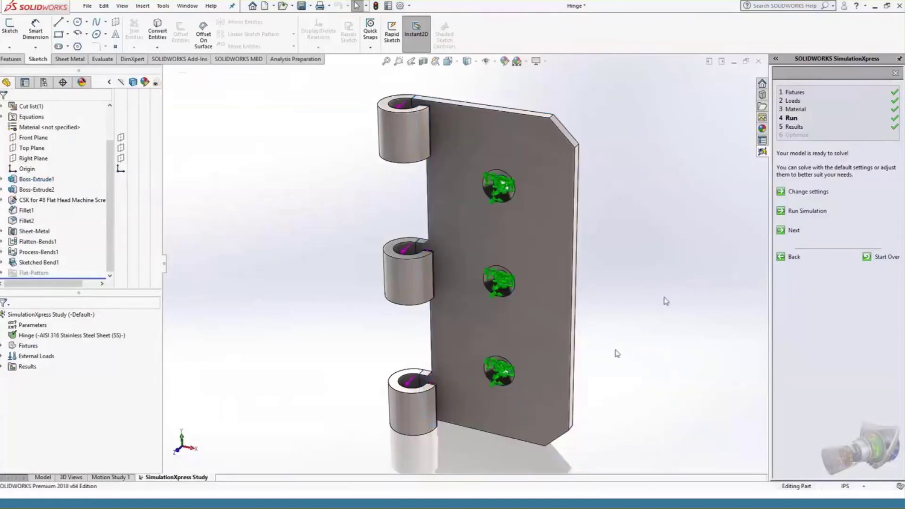
left_click(800, 212)
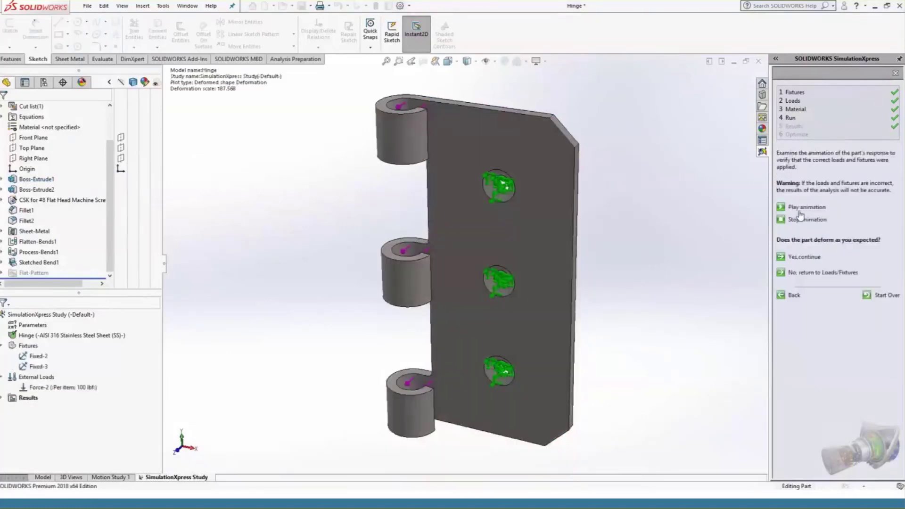
left_click(803, 258)
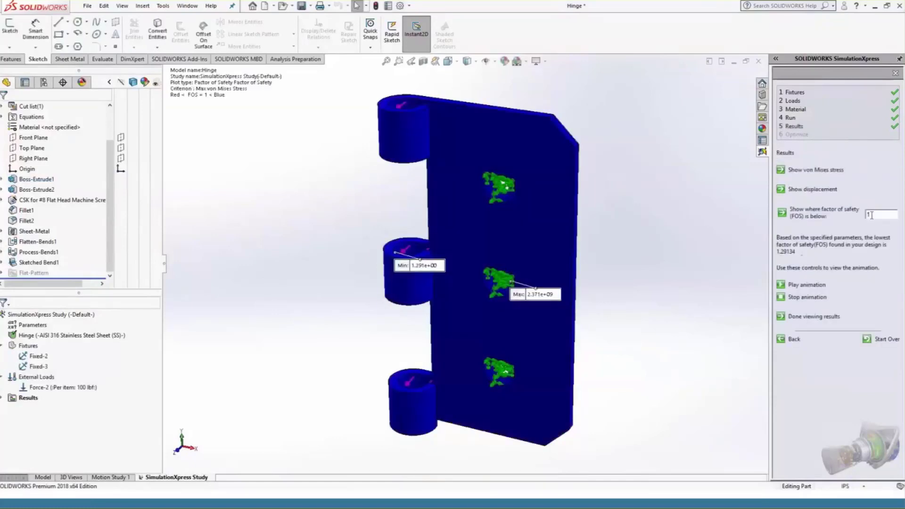
double_click(867, 215)
type("2")
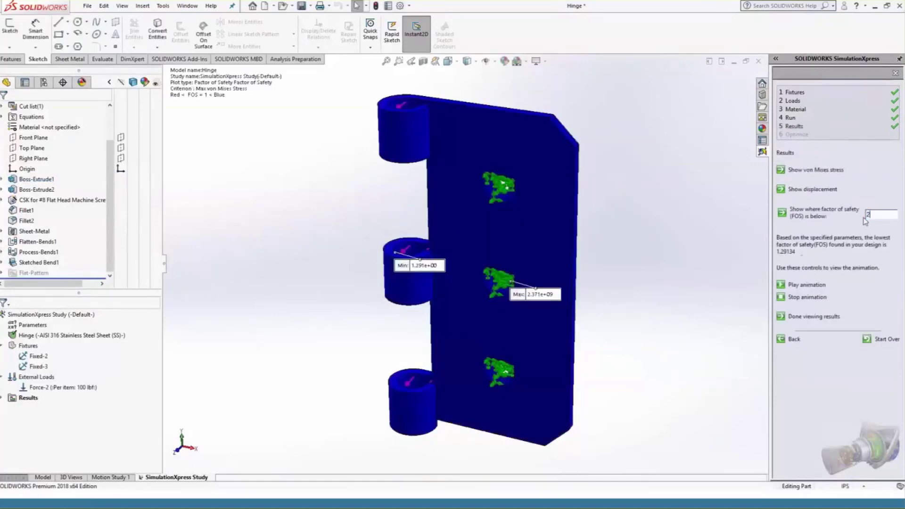
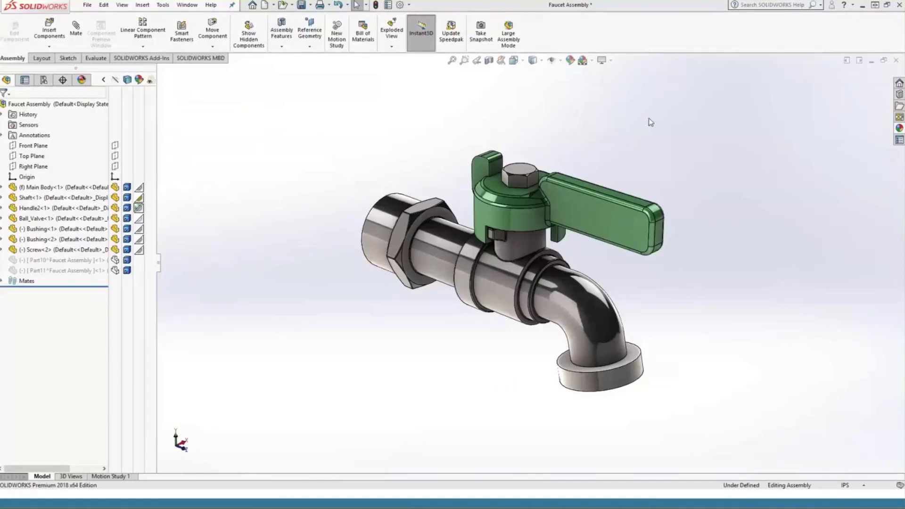
Try to move the green handle of the faucet assembly to test its motion, and clear the selection
left_click_drag(644, 229, 657, 312)
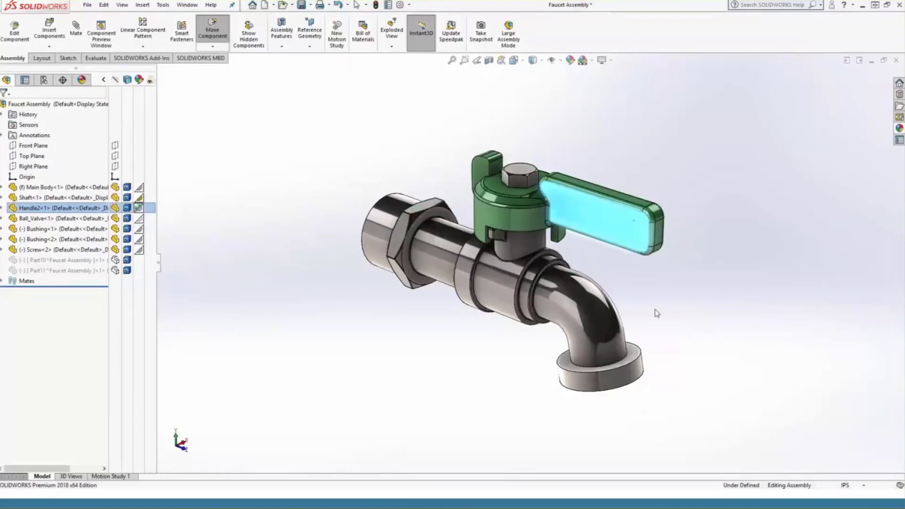
left_click(657, 313)
mouse_move(657, 313)
middle_mouse_down()
mouse_move(625, 151)
mouse_move(627, 166)
mouse_move(774, 227)
mouse_move(796, 212)
mouse_move(779, 203)
mouse_move(717, 204)
mouse_move(653, 255)
mouse_move(658, 295)
middle_mouse_up()
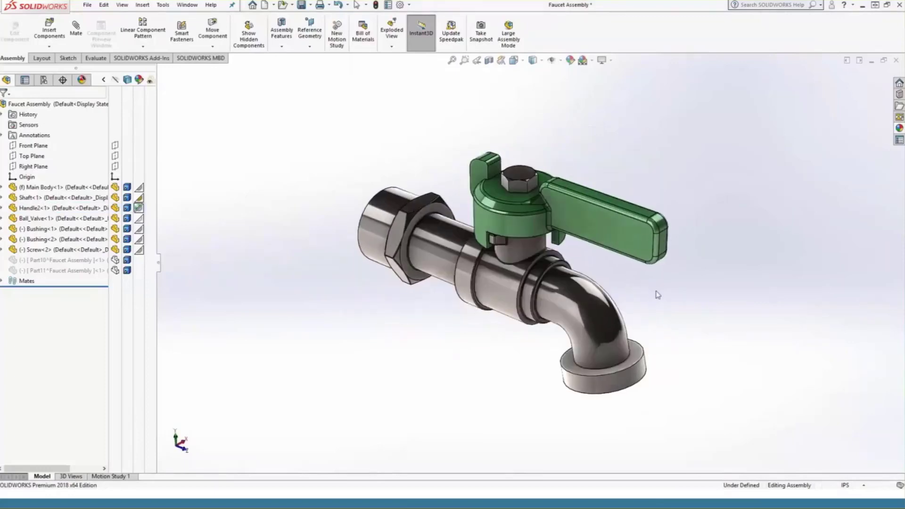
Section the faucet assembly along the Right Plane and swing the green handle over the inlet pipe to inspect the ball valve's motion
left_click(490, 61)
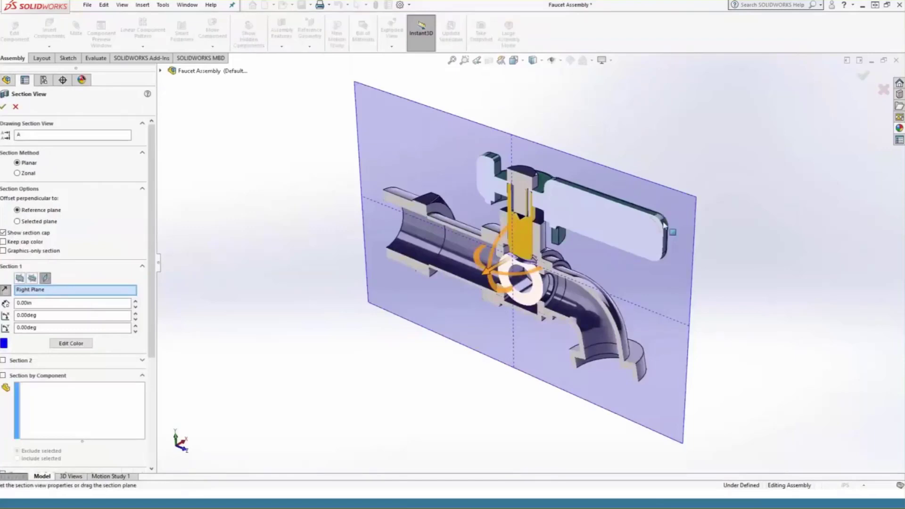
left_click(863, 77)
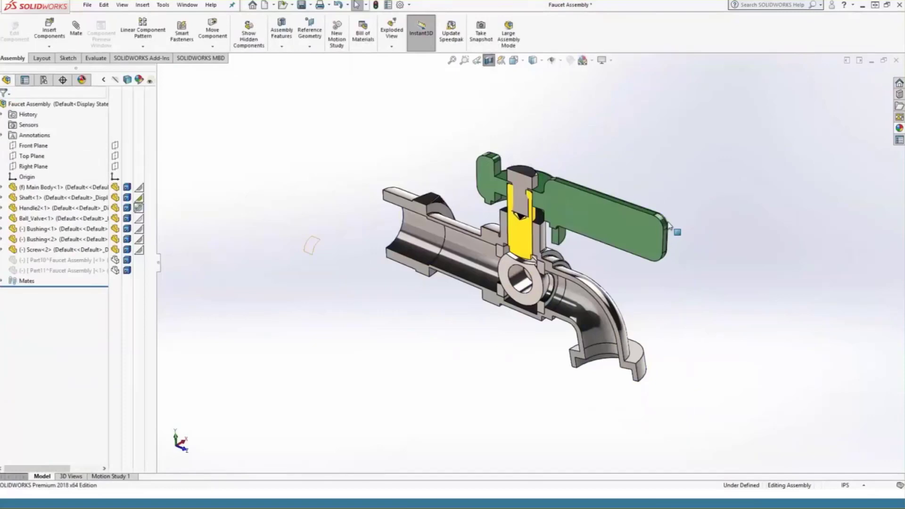
left_click_drag(644, 234, 372, 257)
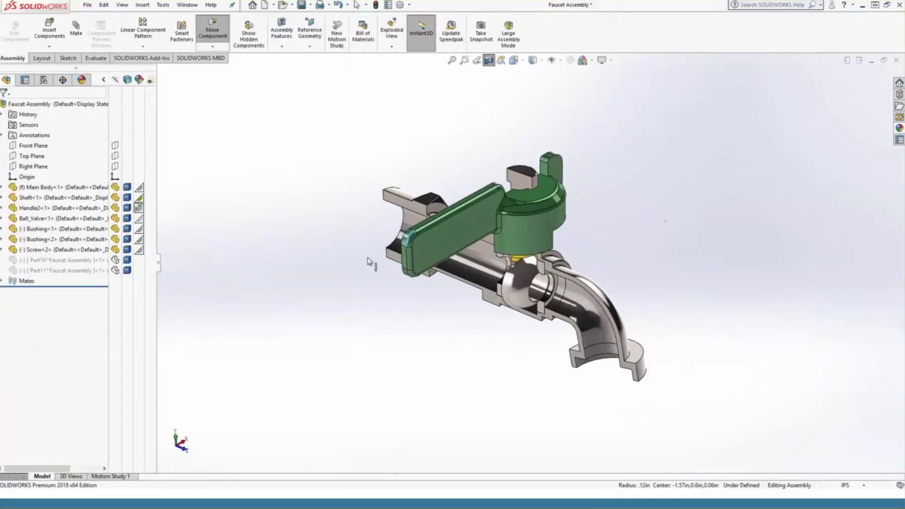
key("Escape")
middle_click_drag(487, 360, 488, 335)
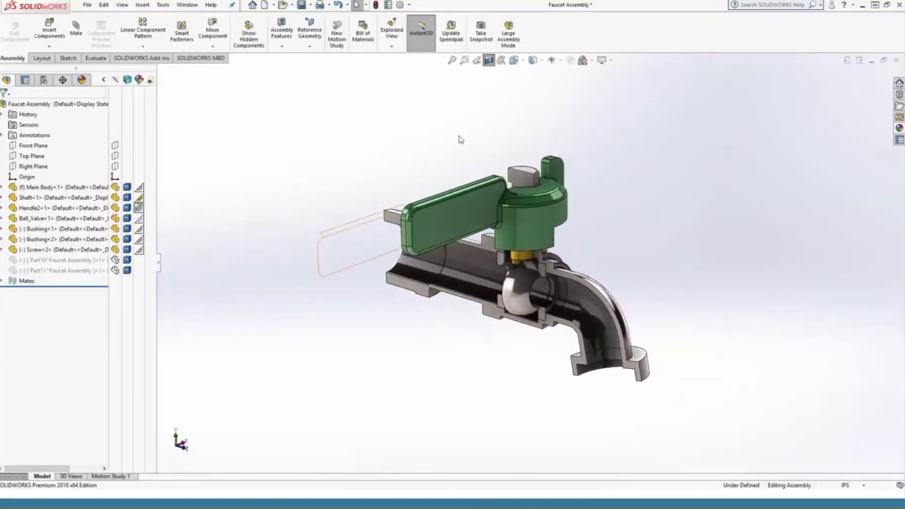
Turn off the section view, swing the handle back over the spout, and clear the selection
left_click(489, 60)
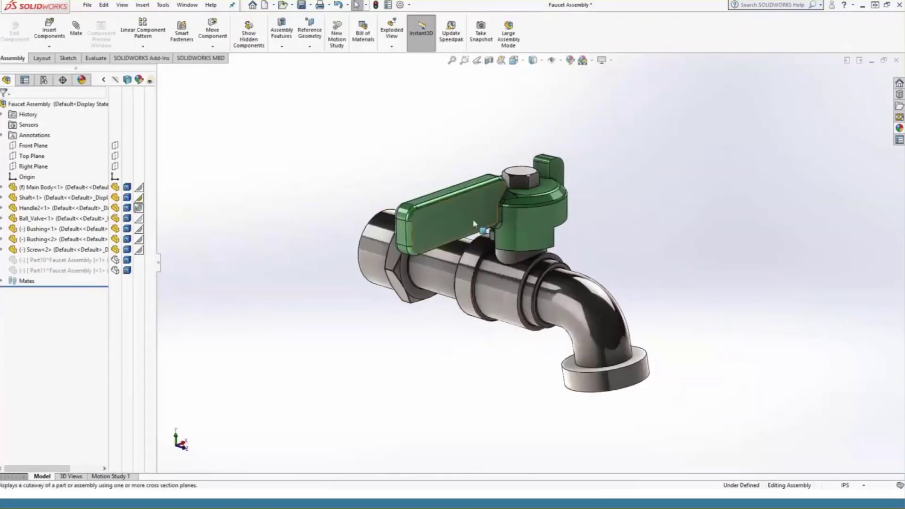
left_click_drag(419, 239, 705, 256)
left_click(678, 297)
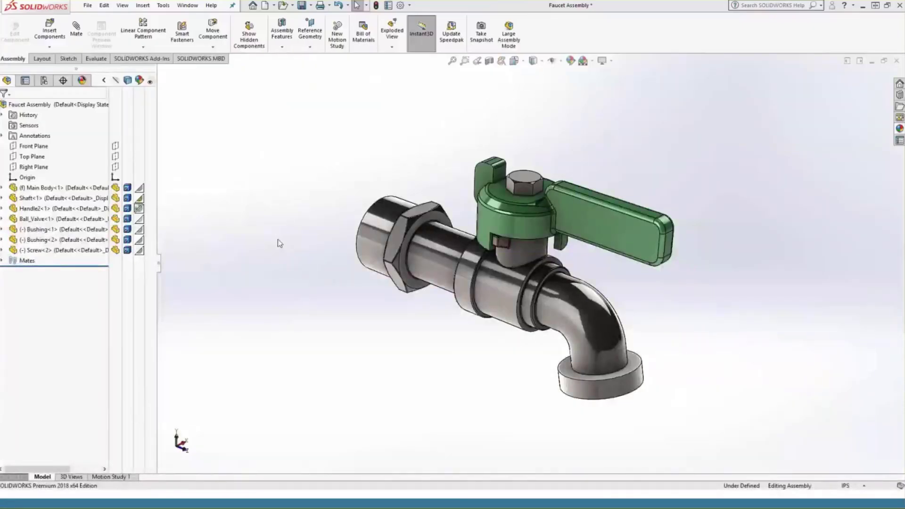
Insert a new part on the faucet's inlet end face and convert the inner circular edge into its sketch
middle_click_drag(278, 240, 381, 262)
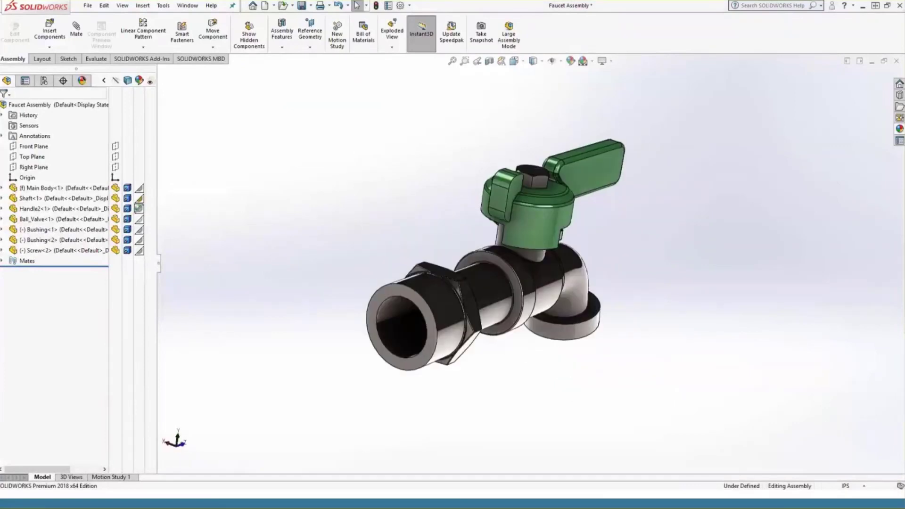
left_click(50, 47)
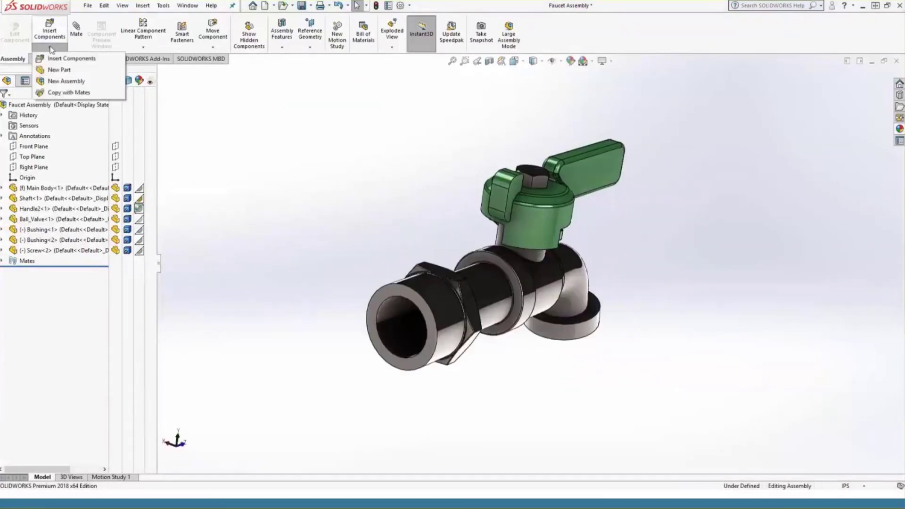
left_click(55, 71)
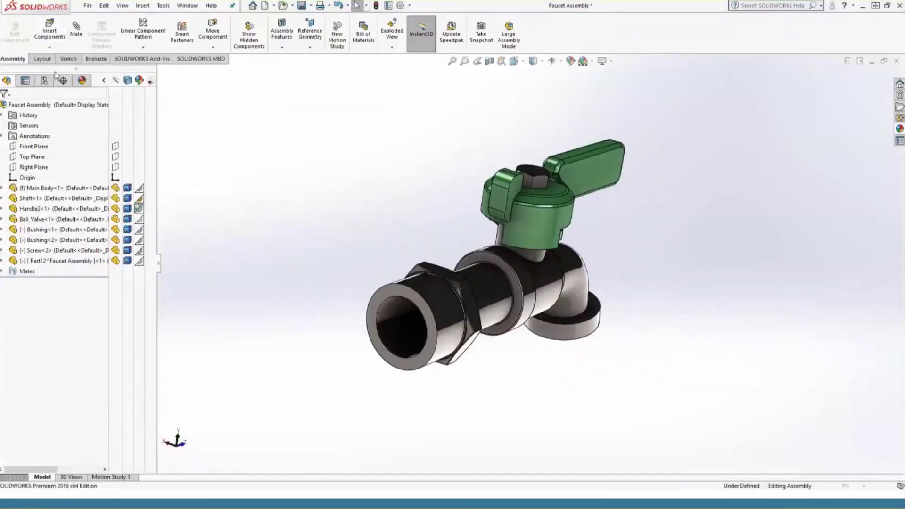
left_click(386, 302)
left_click(386, 303)
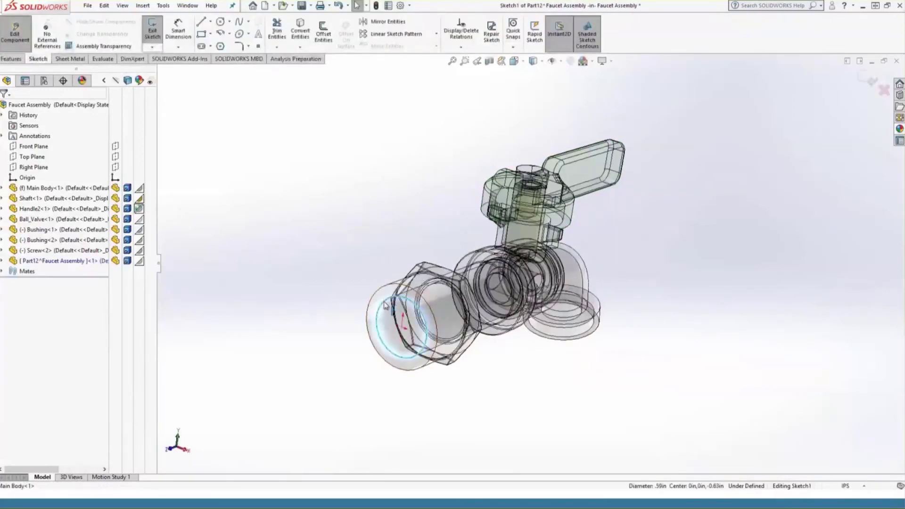
left_click(301, 37)
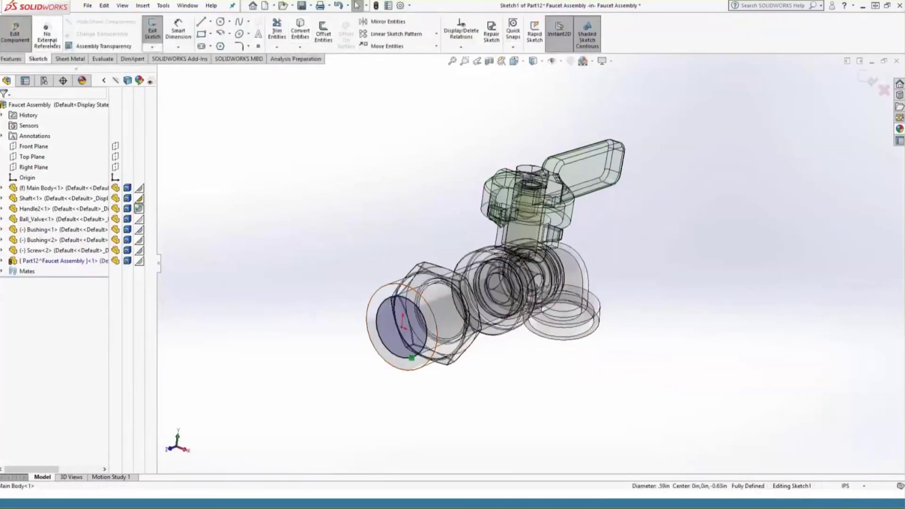
Extrude the inlet circle 0.05 in into the pipe as a lid with the direction reversed, and return to the assembly
left_click(12, 59)
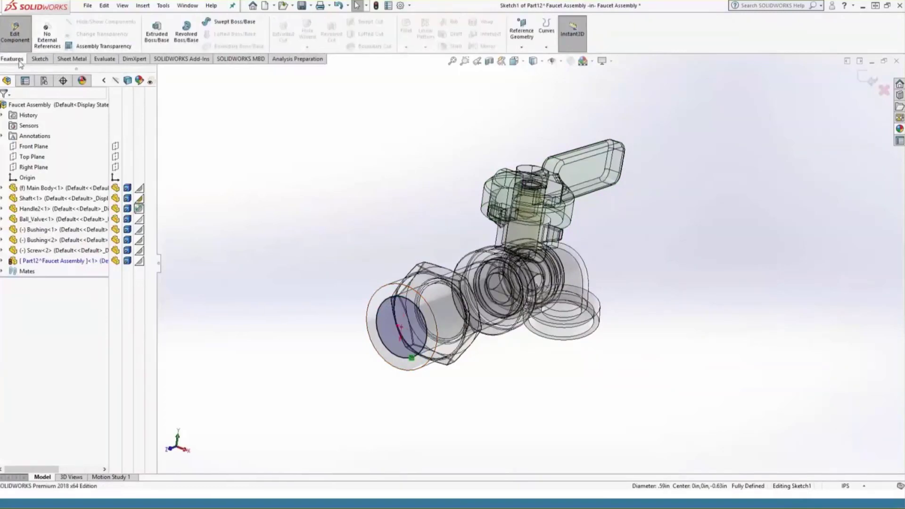
left_click(158, 33)
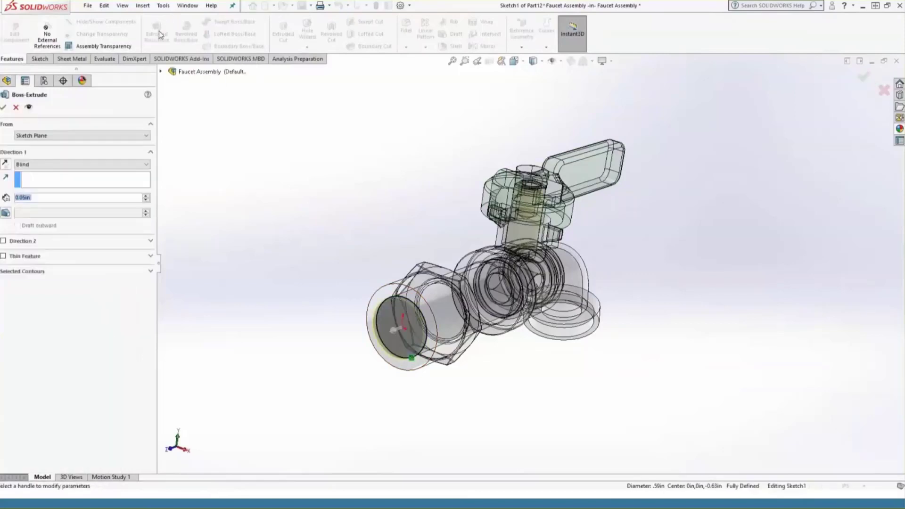
left_click(47, 199)
left_click(6, 165)
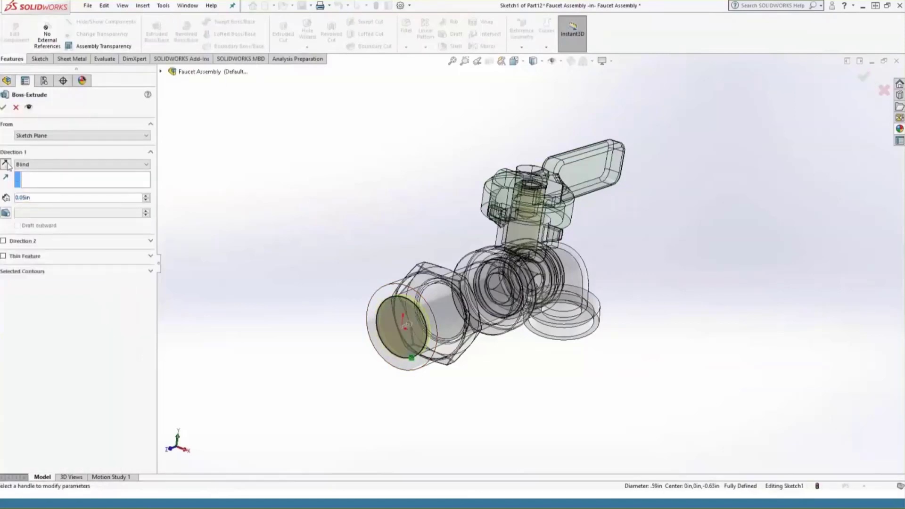
left_click(4, 107)
left_click(239, 208)
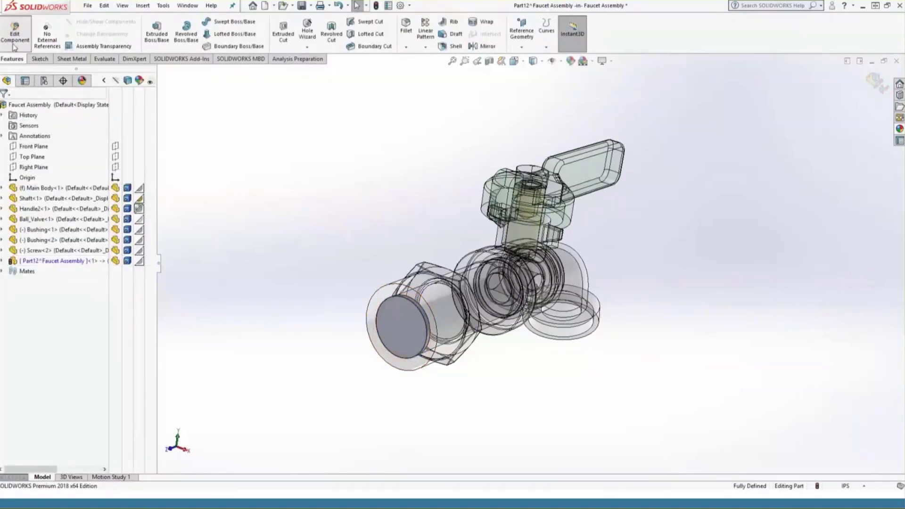
left_click(15, 29)
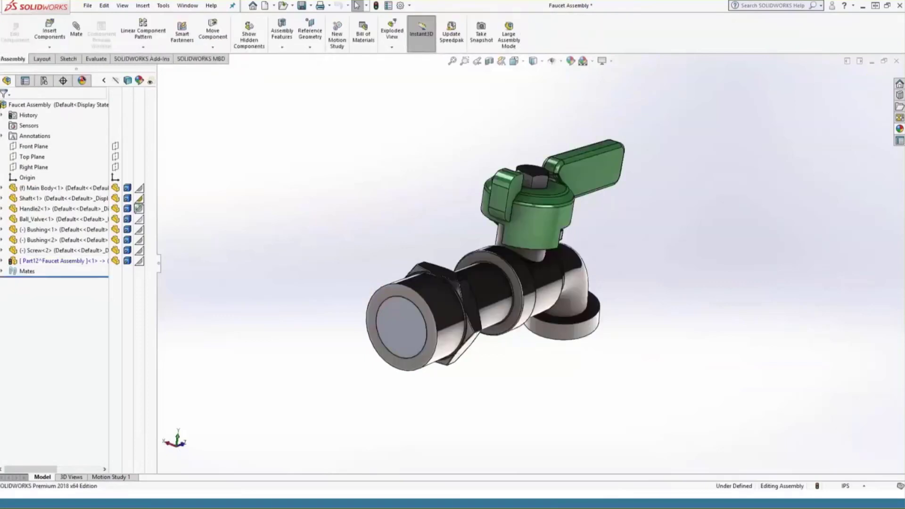
Insert a second new part on the spout's outlet face and convert its inner circular edge into the sketch
middle_click_drag(659, 338, 584, 229)
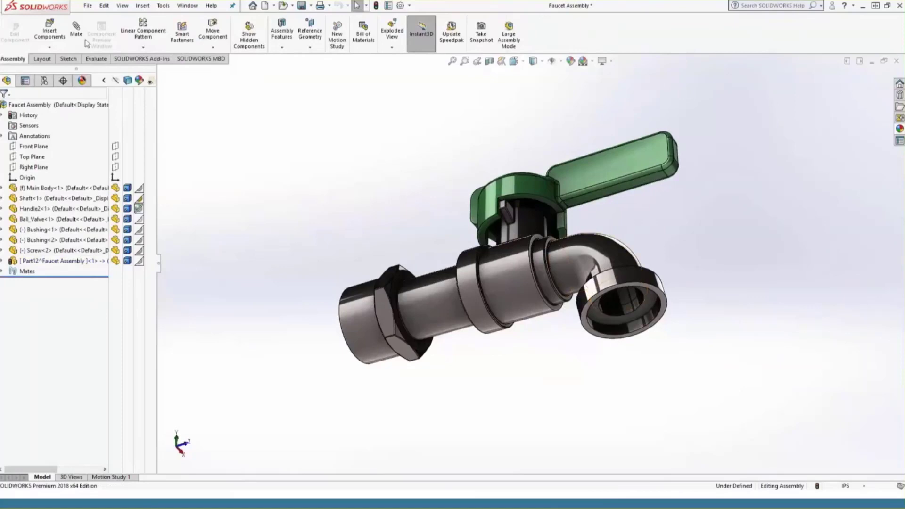
left_click(49, 48)
left_click(57, 71)
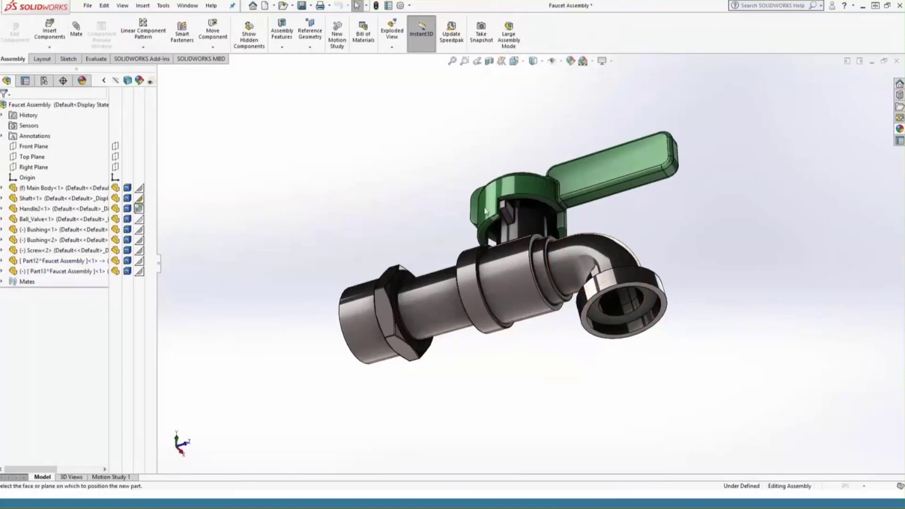
left_click(666, 310)
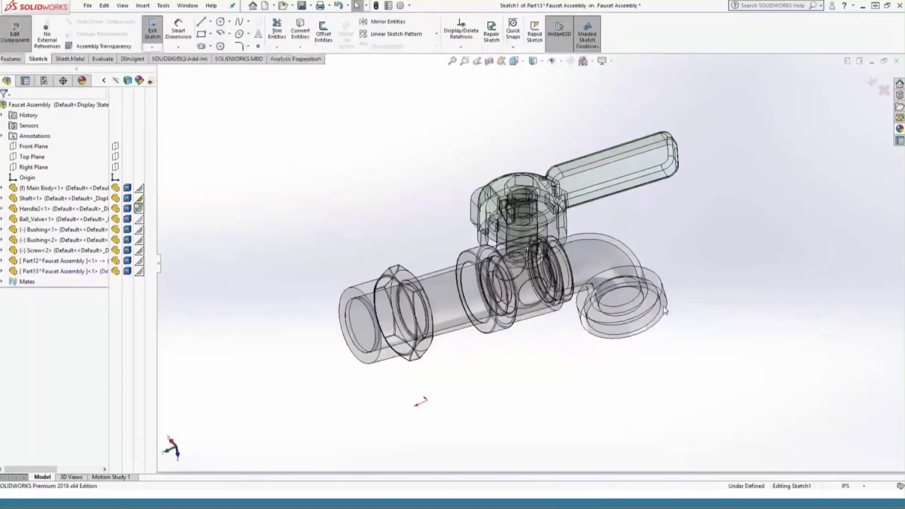
left_click(665, 311)
left_click(300, 33)
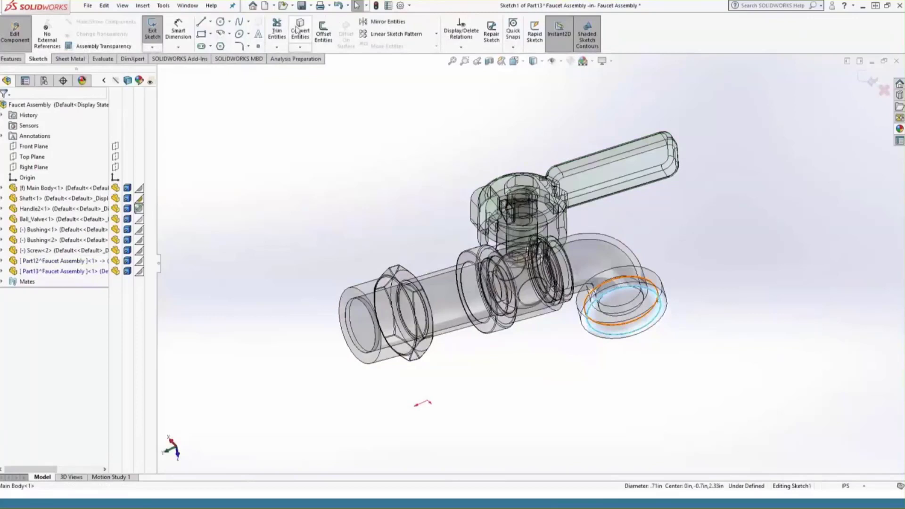
Extrude the outlet circle 0.05 in as a lid and return to the assembly
left_click(11, 59)
left_click(156, 38)
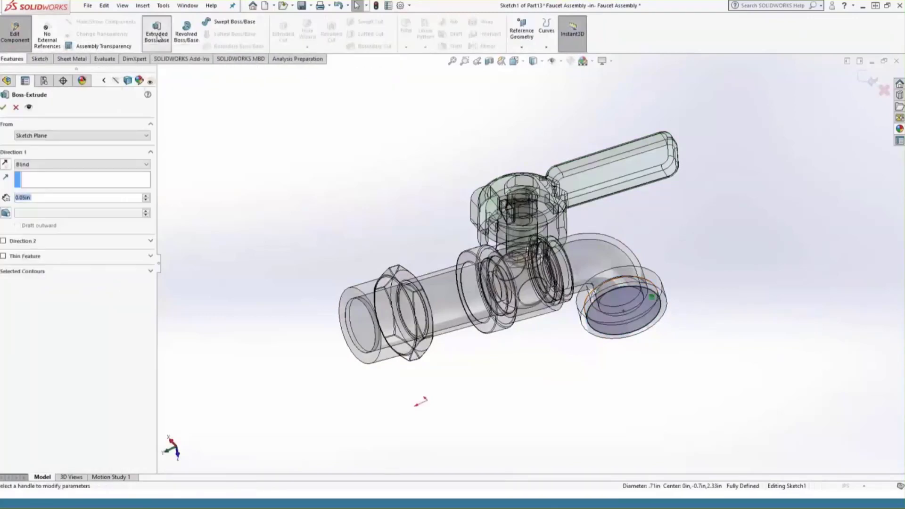
left_click(3, 107)
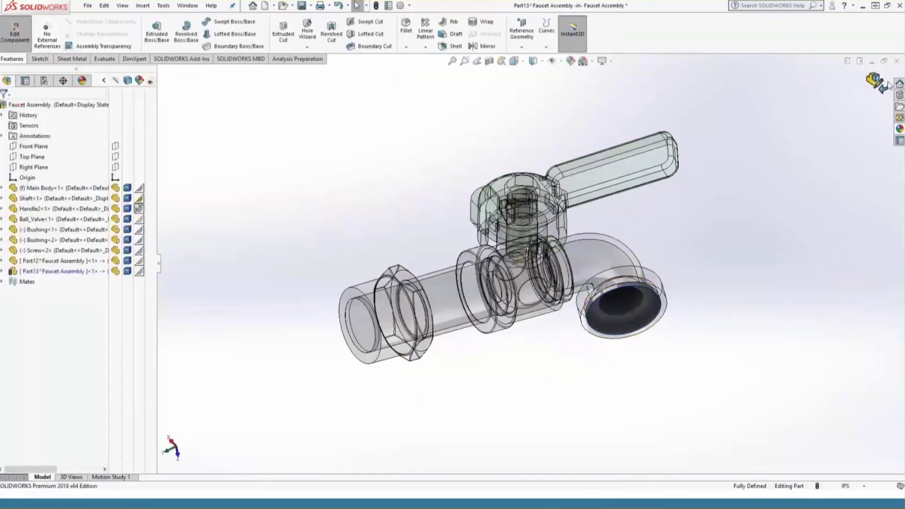
left_click(876, 81)
middle_click_drag(684, 84, 659, 247)
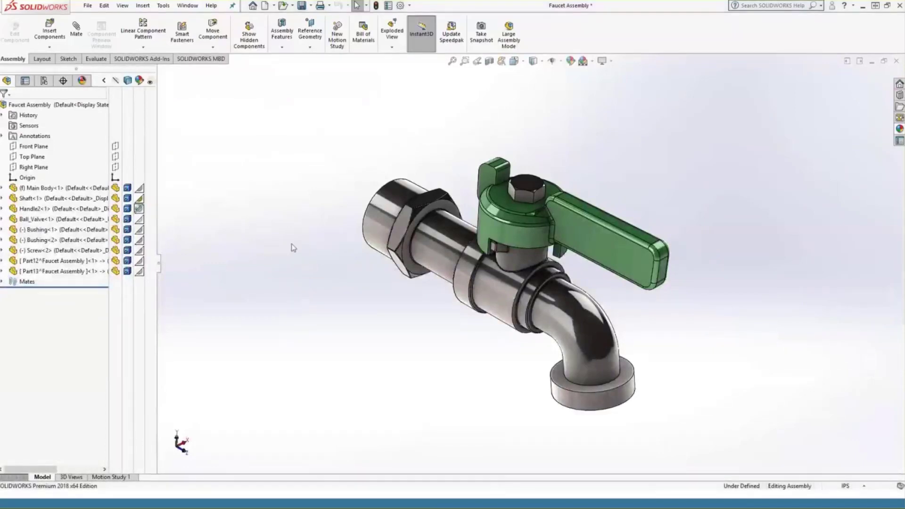
Check the lidded faucet's geometry in FloXpress, view its fluid volume, and exit without saving the virtual components
left_click(163, 6)
mouse_move(189, 40)
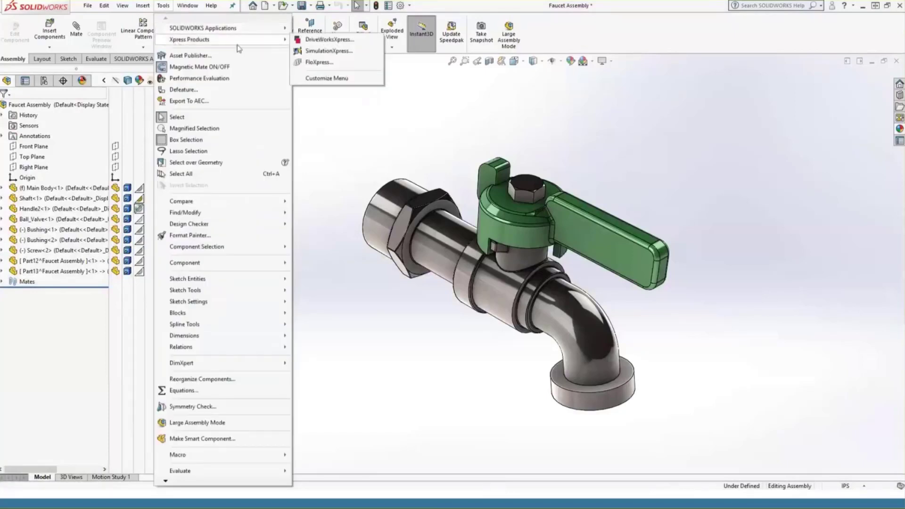
left_click(354, 66)
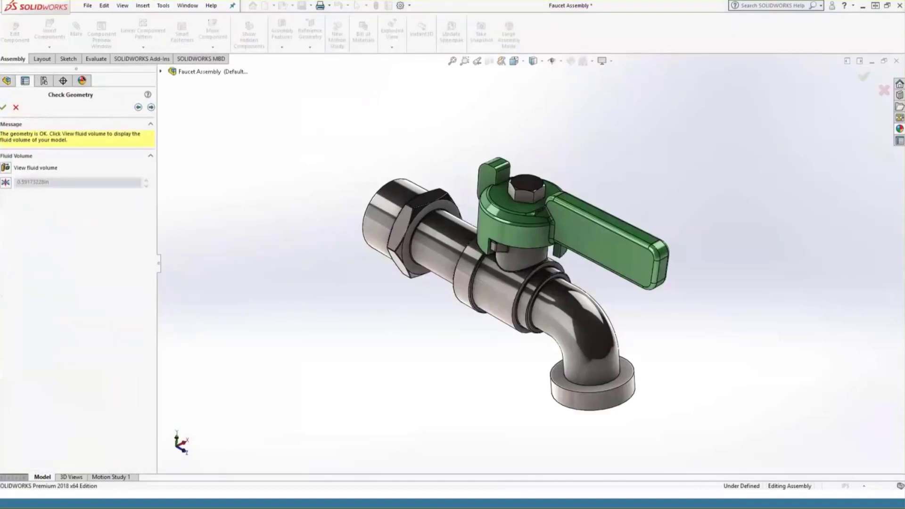
left_click(138, 108)
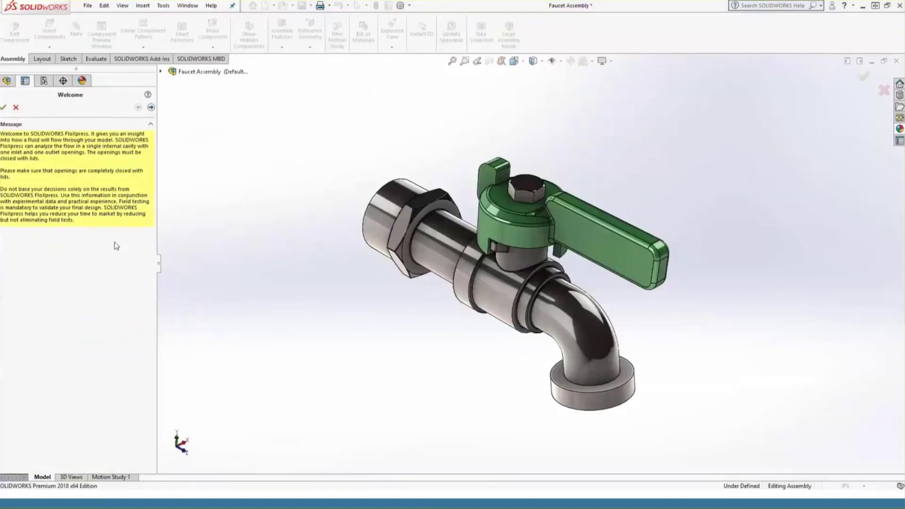
left_click(151, 108)
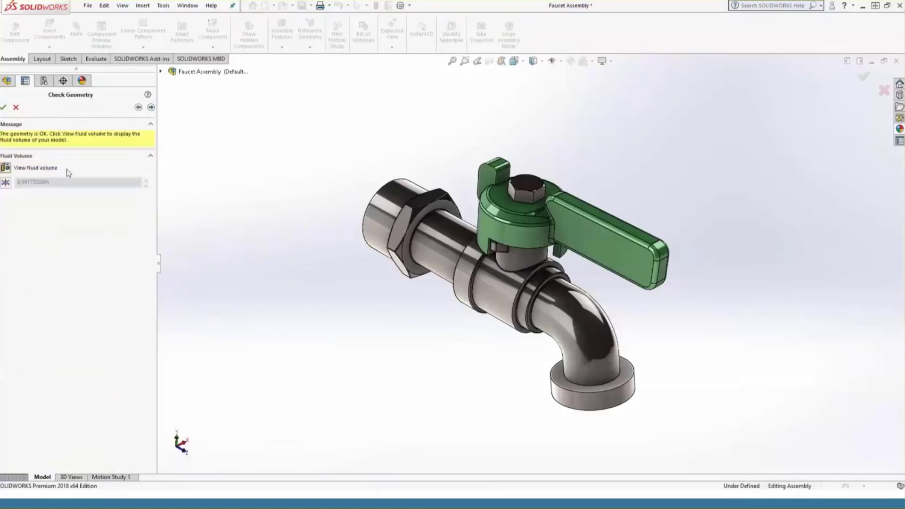
left_click(5, 168)
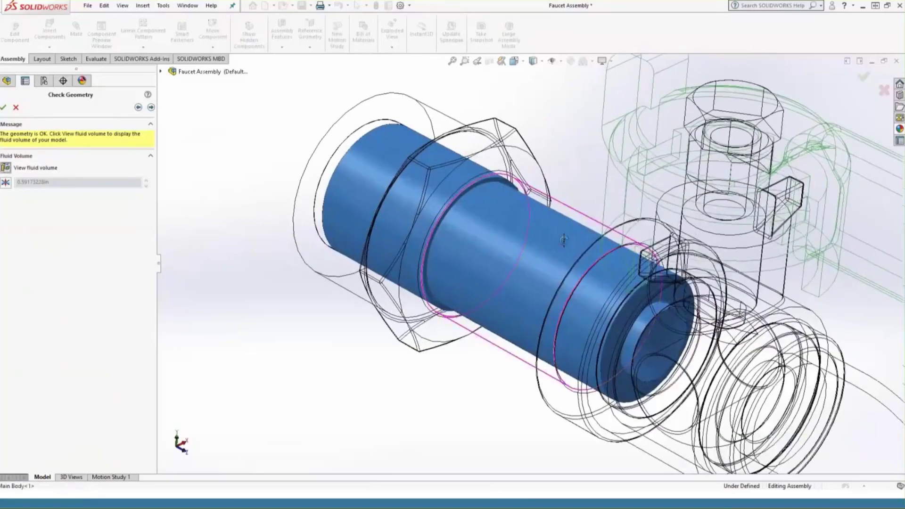
mouse_move(563, 241)
middle_mouse_down()
mouse_move(616, 213)
mouse_move(570, 235)
middle_mouse_up()
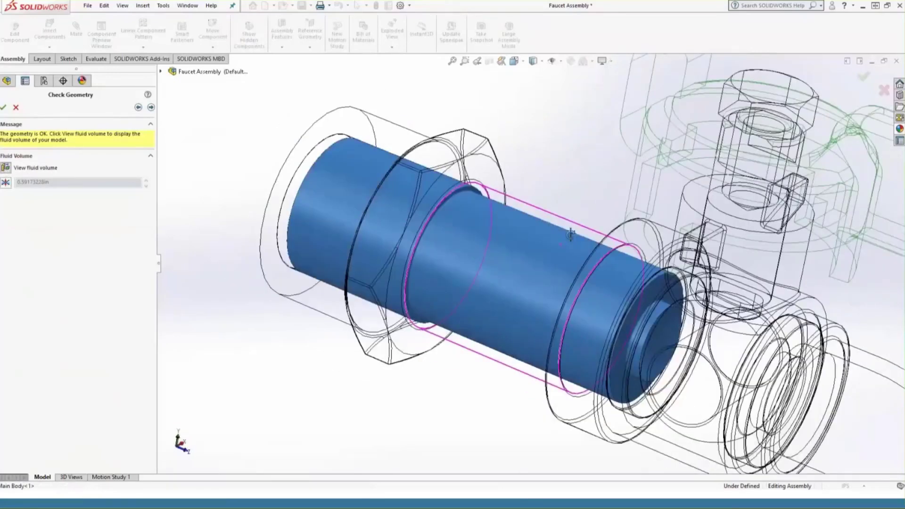
scroll(571, 235, "up", 5)
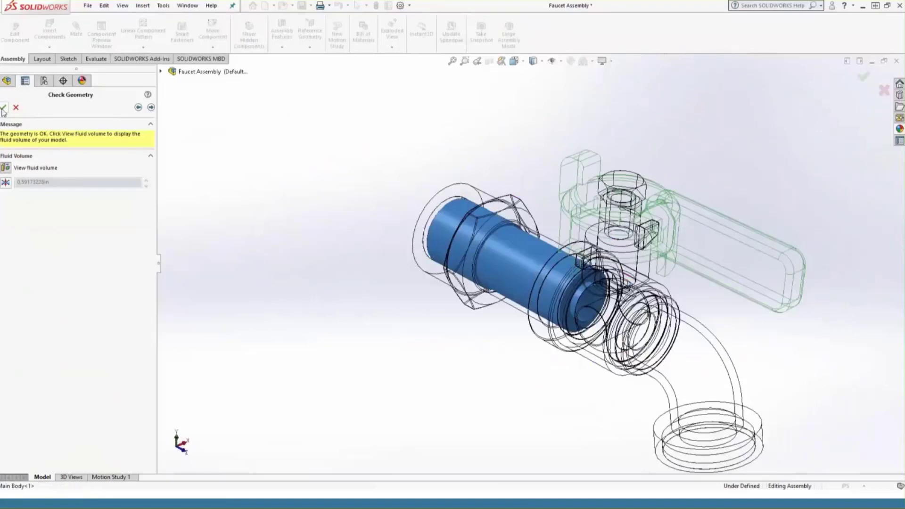
key("ctrl+s")
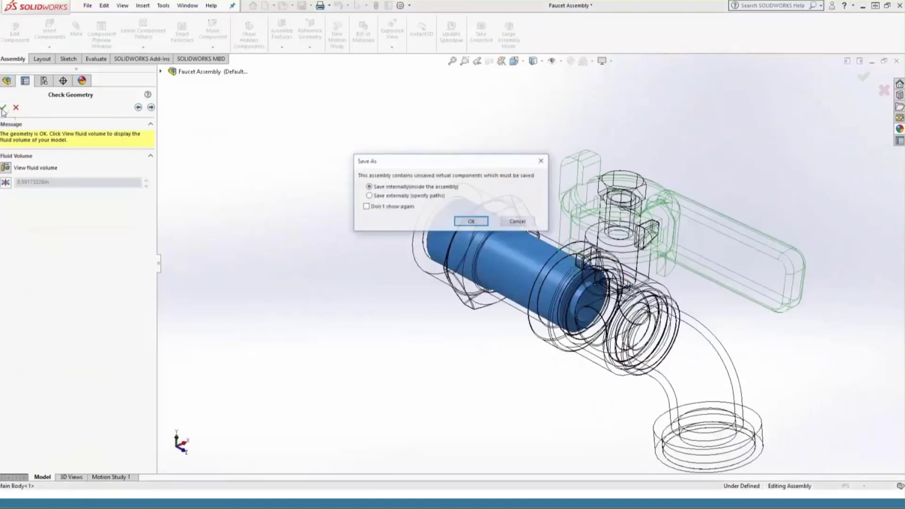
left_click(519, 224)
Swing the handle over the inlet pipe, restart FloXpress, and display the fluid volume through the faucet
left_click_drag(719, 240, 467, 255)
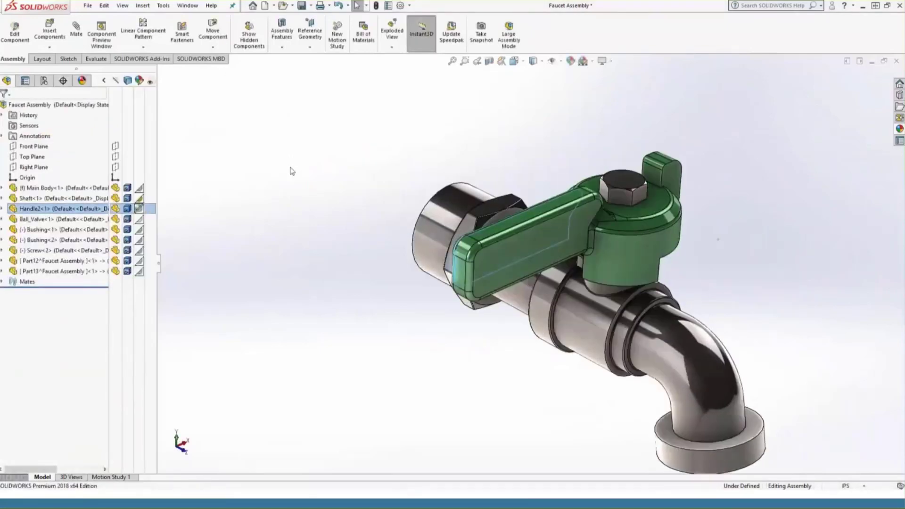
left_click(163, 6)
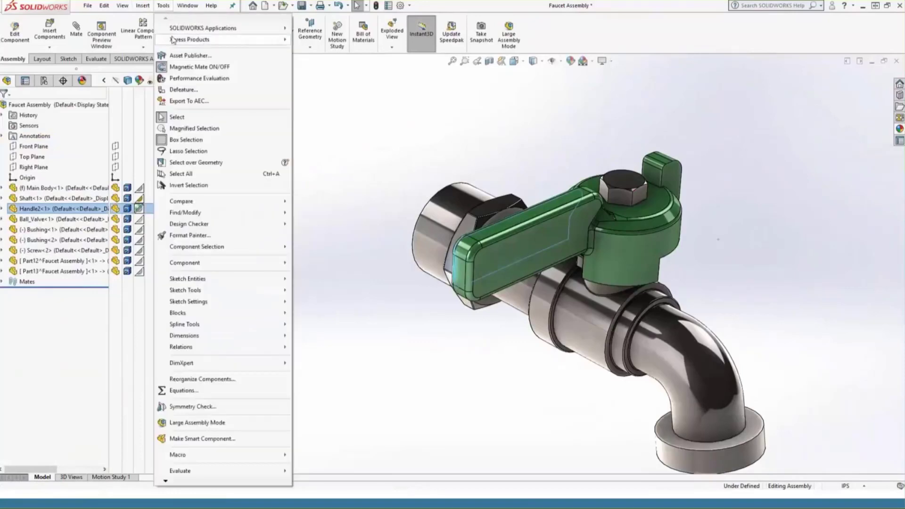
mouse_move(264, 40)
left_click(330, 64)
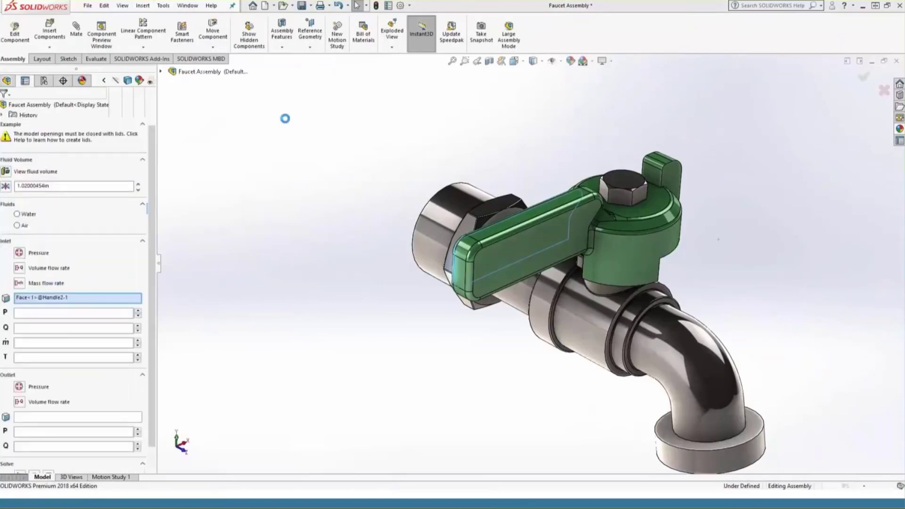
left_click(10, 169)
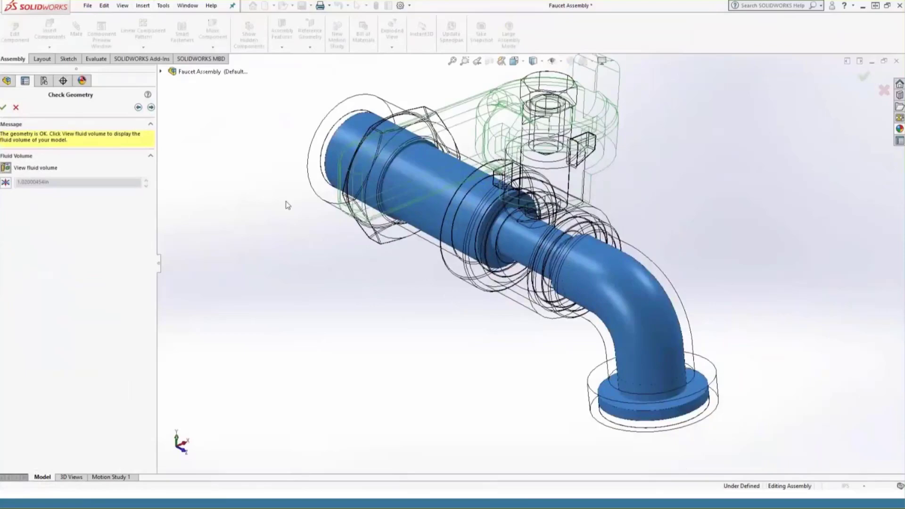
Proceed past the geometry check, choose water as the fluid, and continue to the flow inlet conditions
mouse_move(284, 188)
middle_mouse_down()
mouse_move(313, 140)
mouse_move(287, 186)
middle_mouse_up()
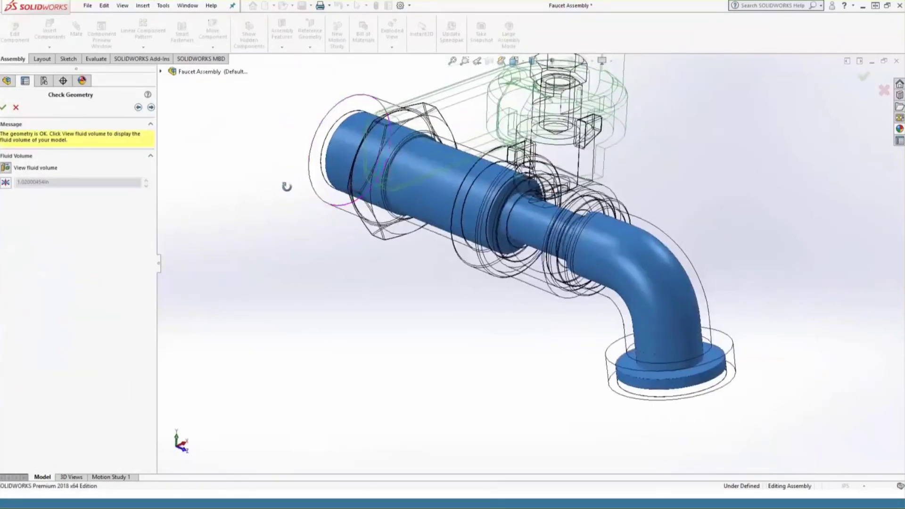
left_click(151, 107)
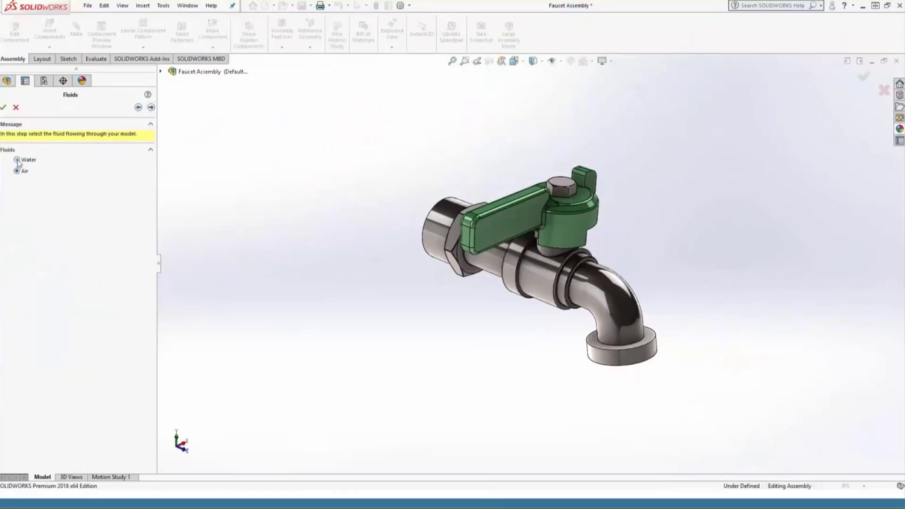
left_click(152, 108)
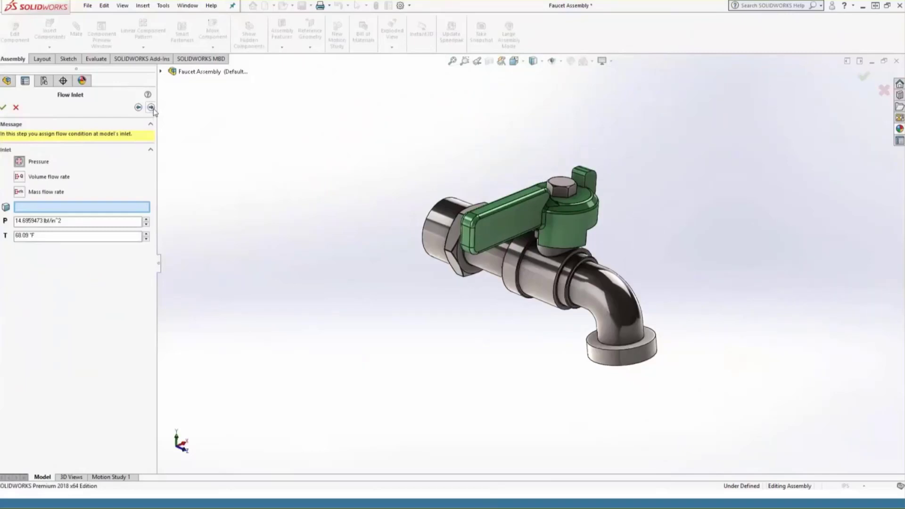
key("alt+Tab")
key("alt+Tab")
key("alt+Tab")
key("alt+Tab")
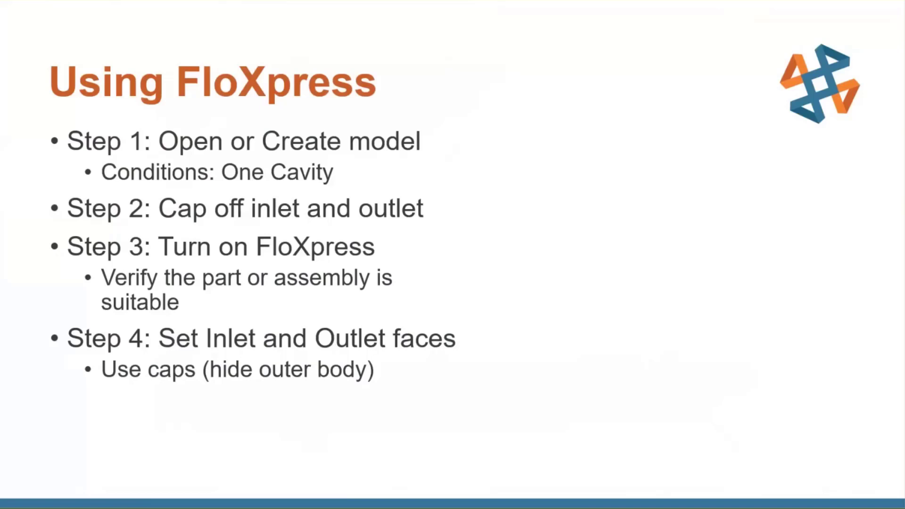
key("Right")
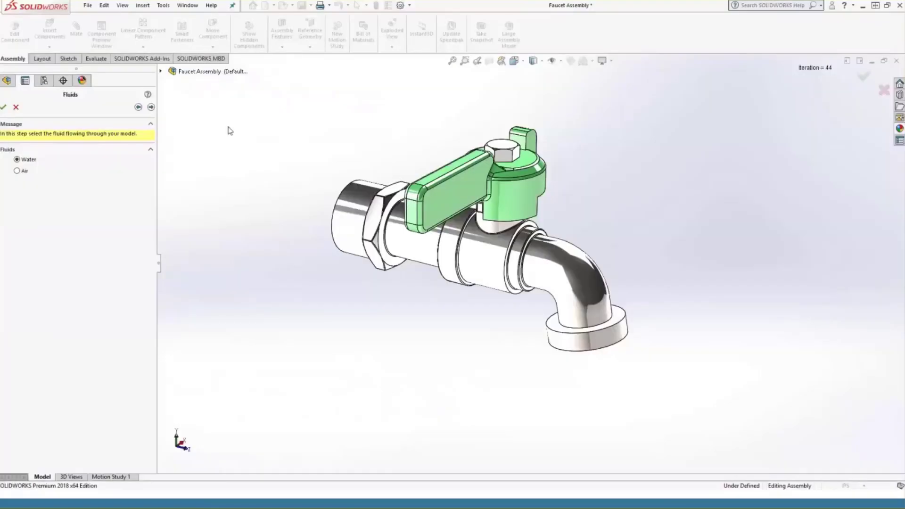
Define the inlet condition as a volume flow rate of 12 in^3/s
left_click(151, 108)
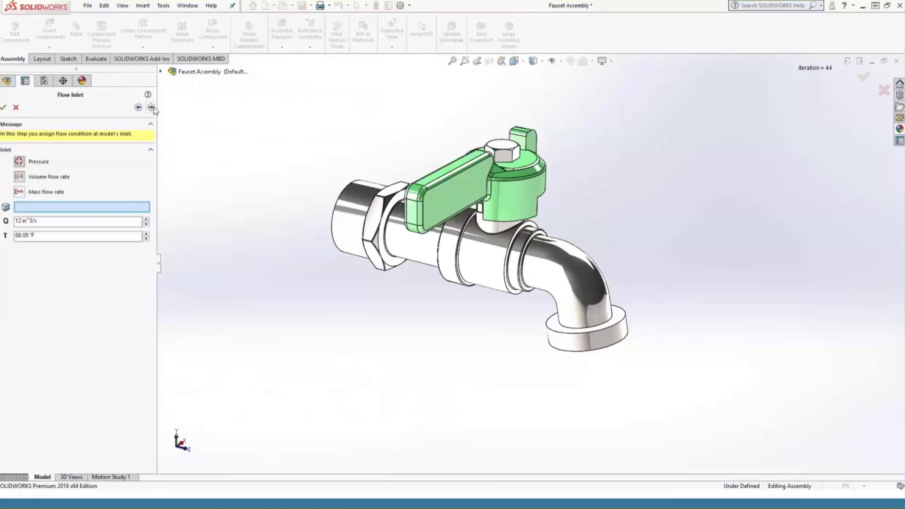
left_click(19, 162)
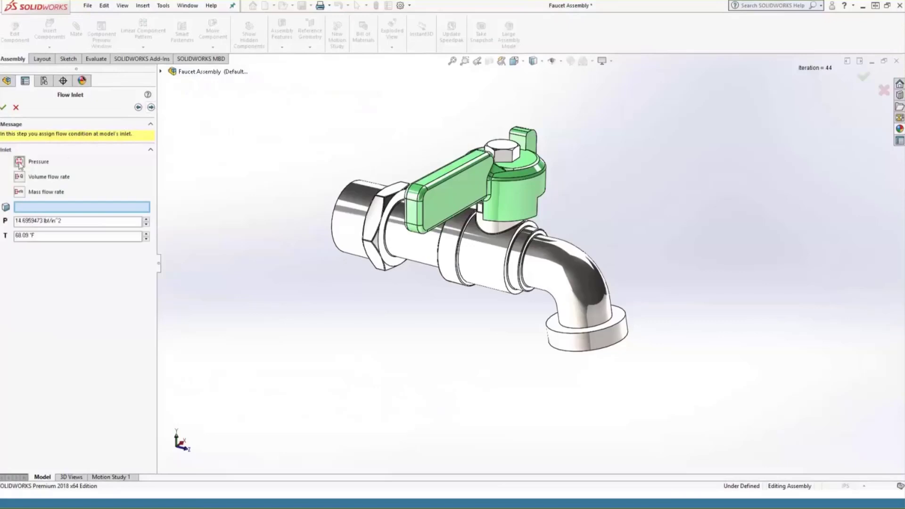
left_click(19, 177)
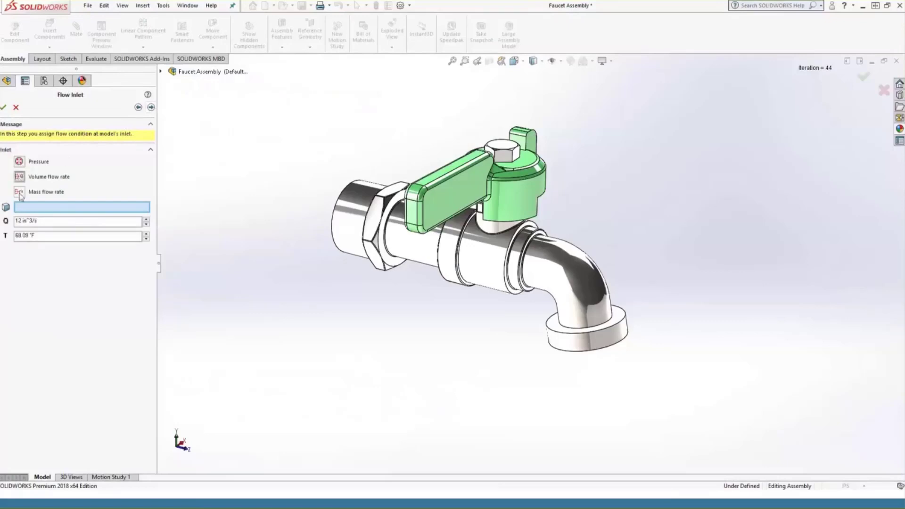
left_click(20, 192)
left_click(19, 177)
double_click(18, 220)
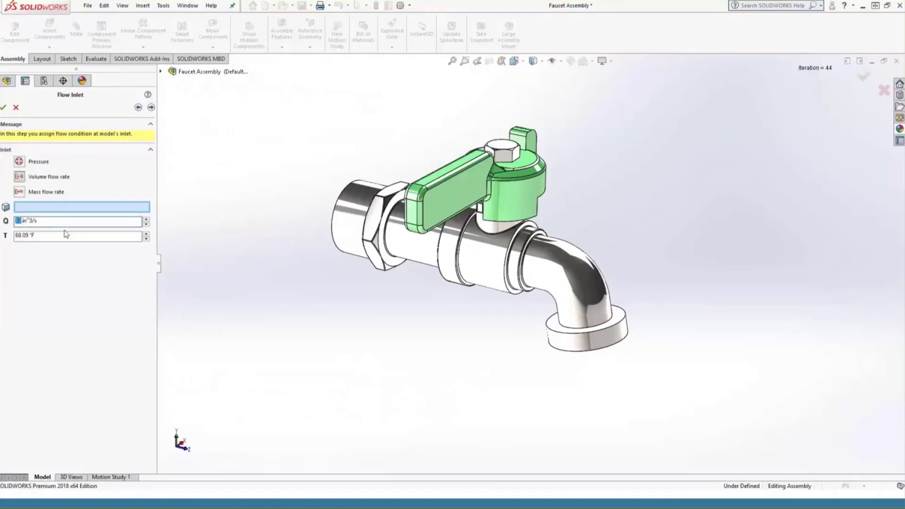
type("12")
Hide the Main Body component and assign the inlet condition to the inner face of the inlet lid
left_click(161, 72)
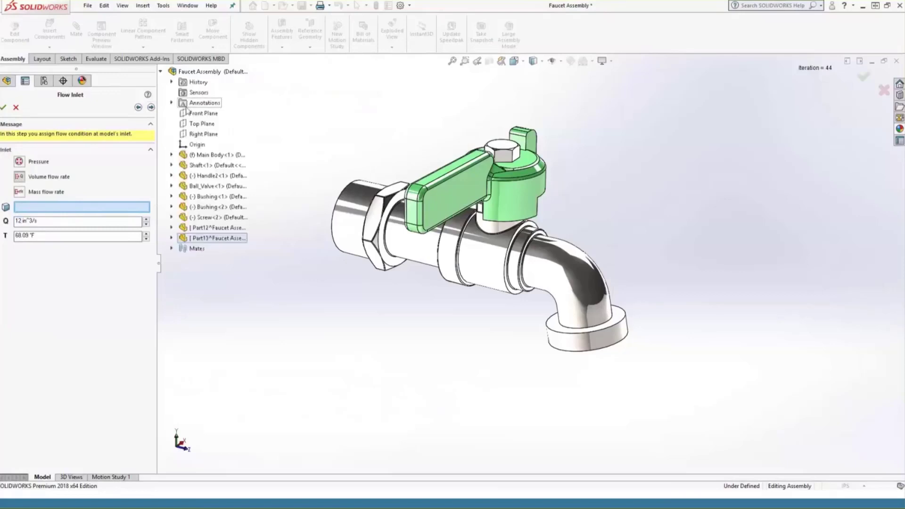
right_click(199, 156)
left_click(219, 172)
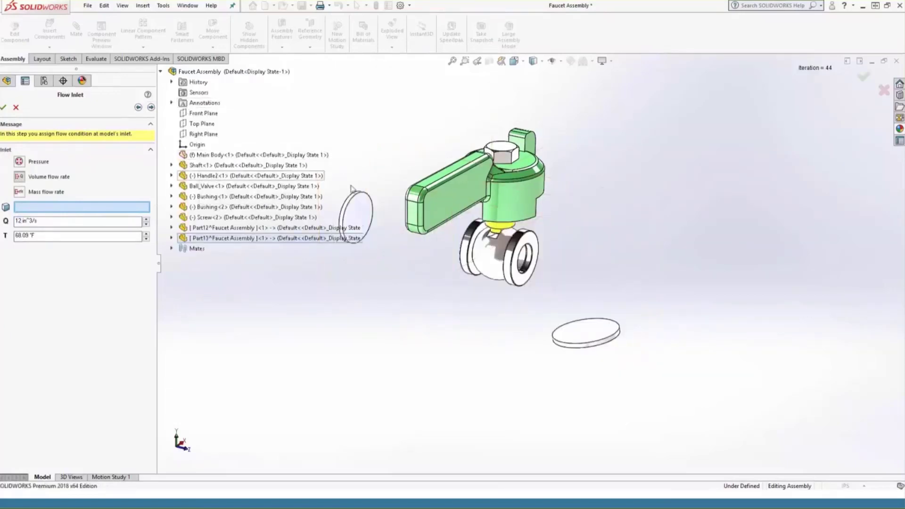
left_click(364, 216)
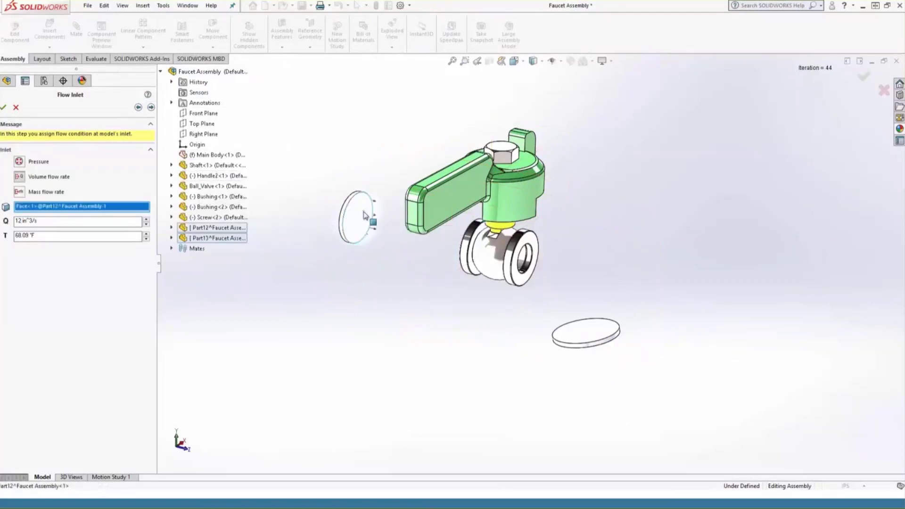
Assign the 14.6959473 lbf/in^2 pressure outlet condition to the outlet lid's inner face and continue to the solve stage
left_click(151, 108)
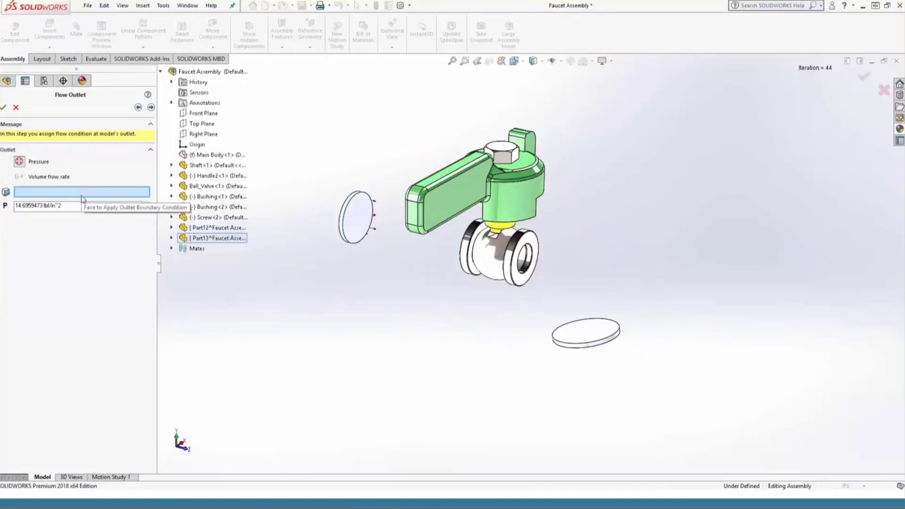
left_click(597, 334)
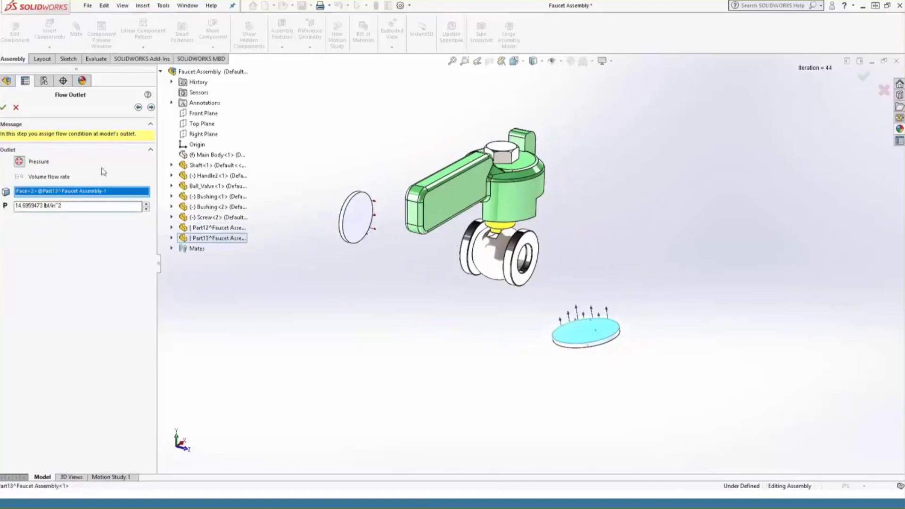
left_click(151, 108)
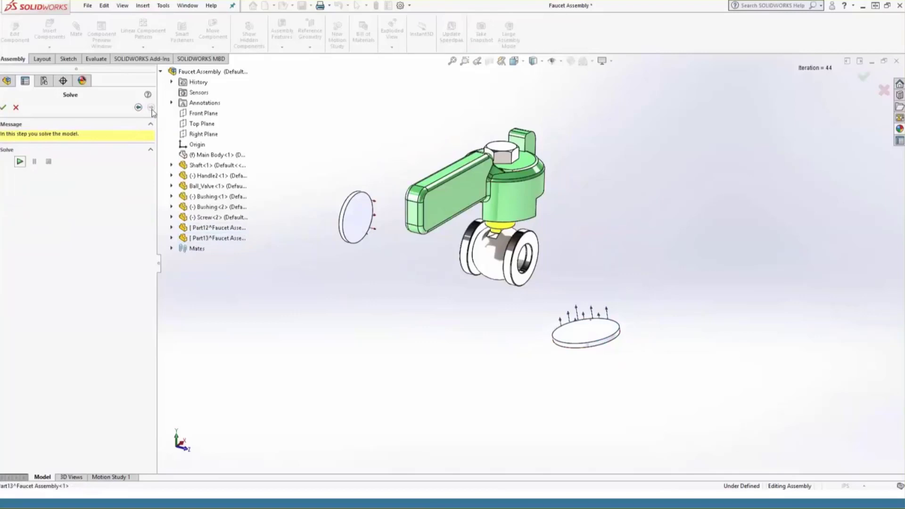
Show the Main Body component again and solve the flow analysis
right_click(205, 156)
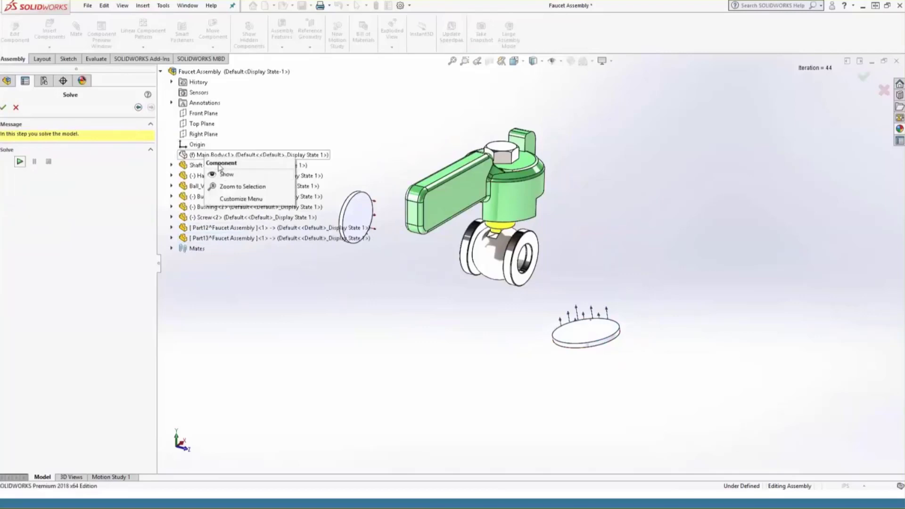
left_click(222, 175)
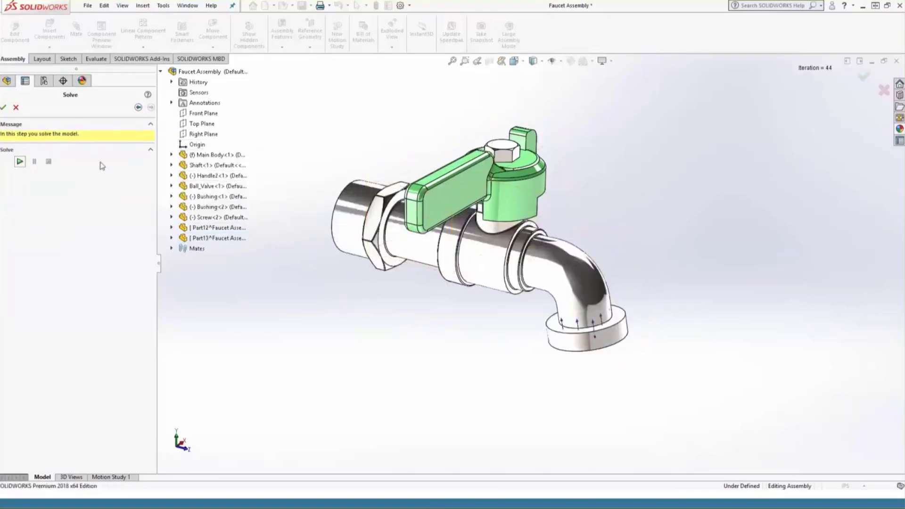
left_click(26, 162)
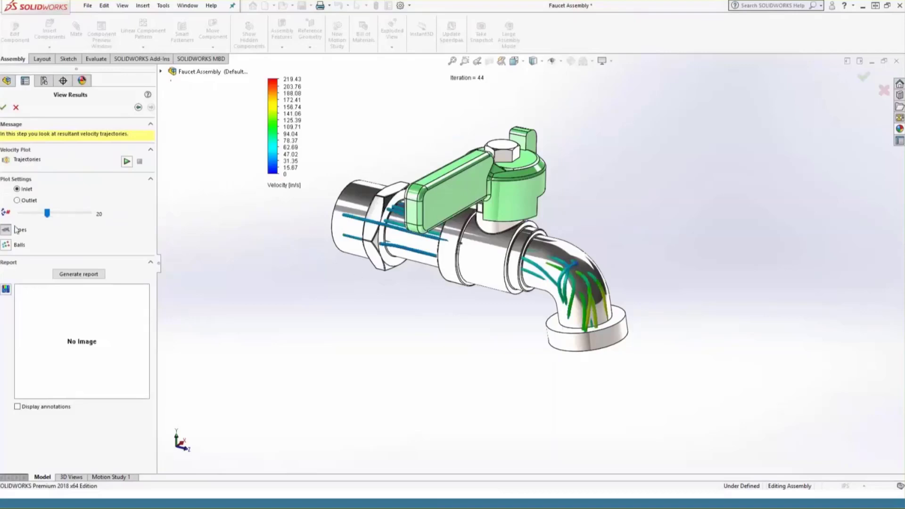
Hide the Main Body component and examine the velocity trajectories through the ball valve and down to the outlet lid
left_click(7, 85)
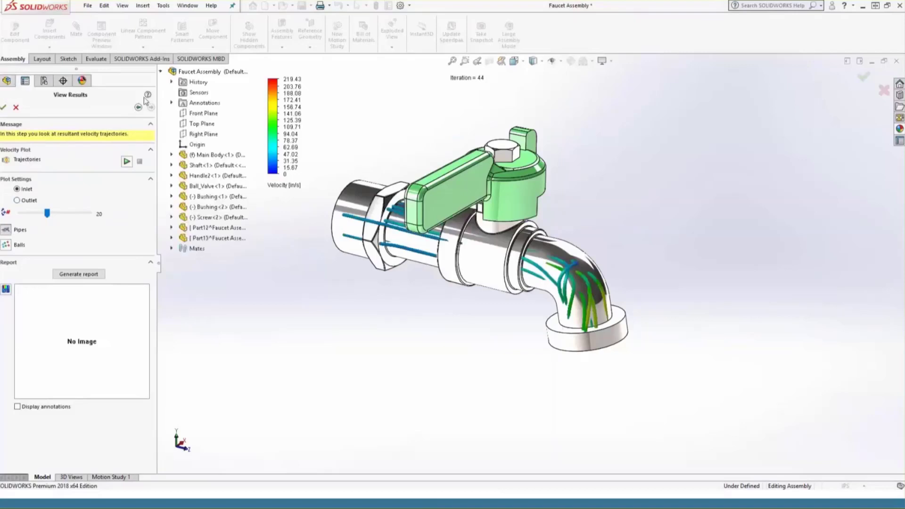
right_click(212, 156)
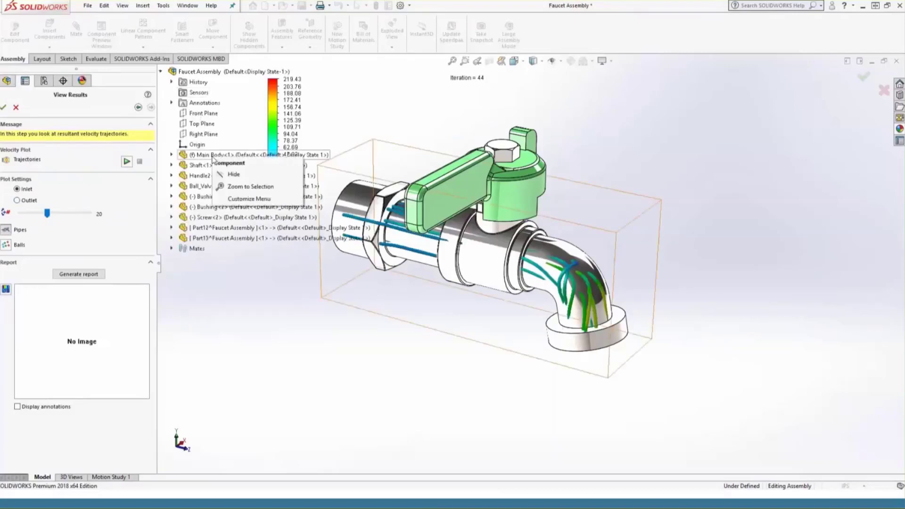
left_click(234, 174)
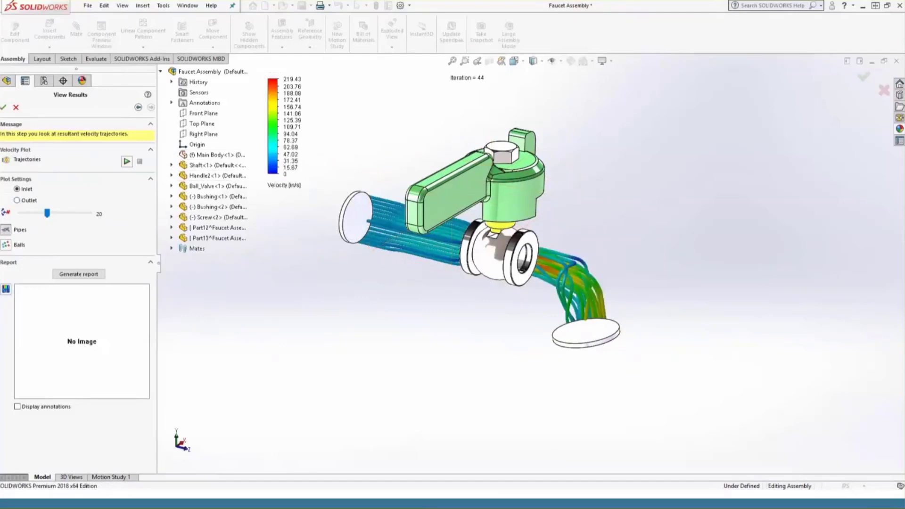
middle_click_drag(372, 307, 352, 325)
scroll(466, 316, "down", 5)
scroll(358, 322, "up", 3)
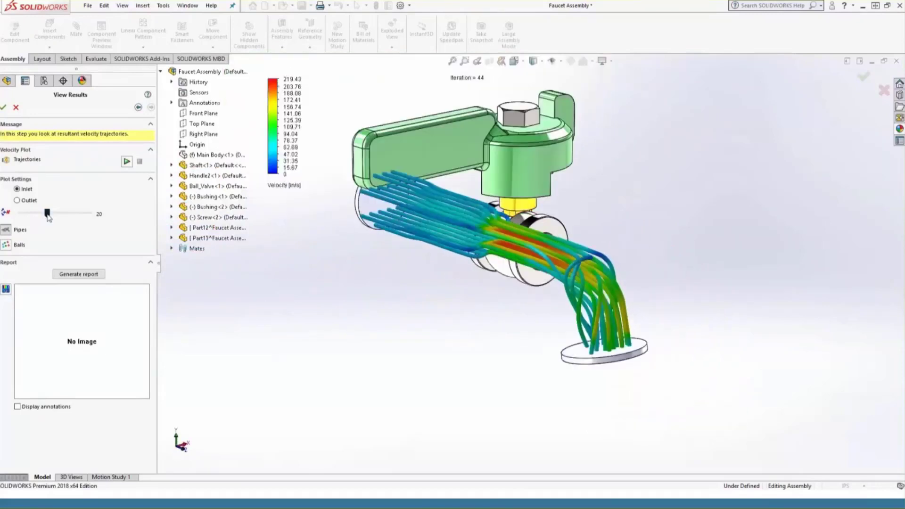
Display the velocity trajectories as balls and set their number to 35
left_click_drag(47, 214, 82, 216)
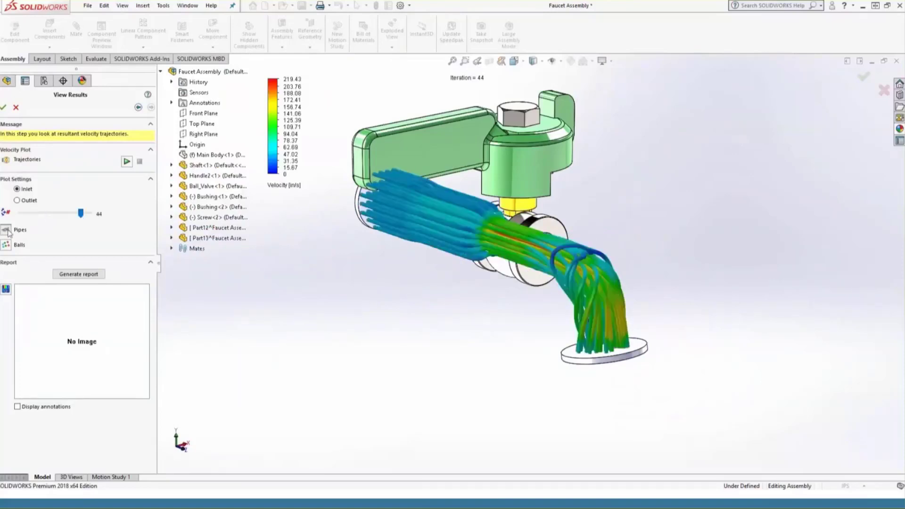
left_click(7, 249)
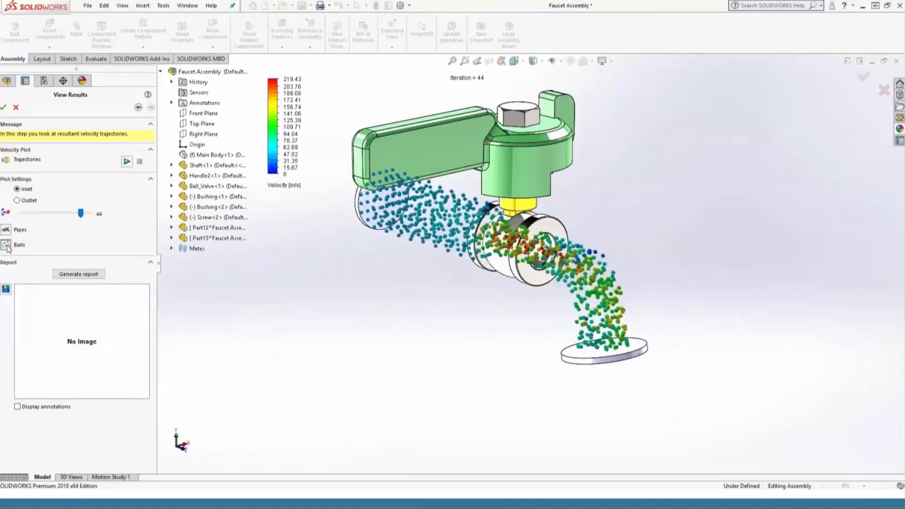
left_click_drag(80, 214, 68, 215)
mouse_move(262, 257)
middle_mouse_down()
mouse_move(319, 248)
mouse_move(279, 250)
mouse_move(272, 260)
middle_mouse_up()
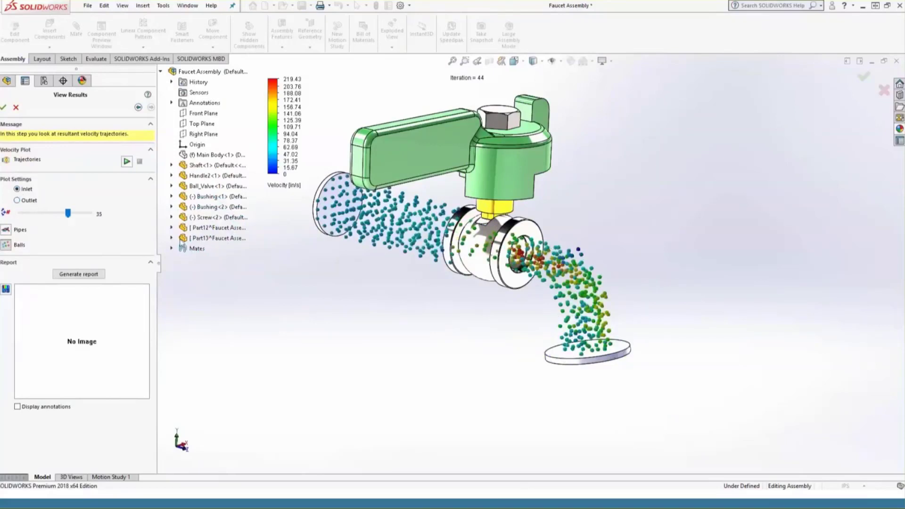
Play and stop the ball trajectory animation, switch the trajectories to pipes, and play and stop that animation
left_click(127, 162)
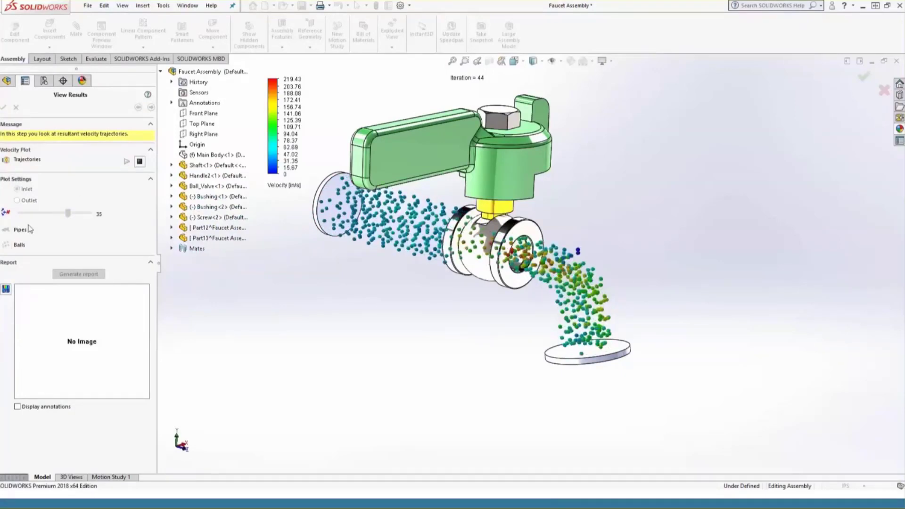
left_click(140, 162)
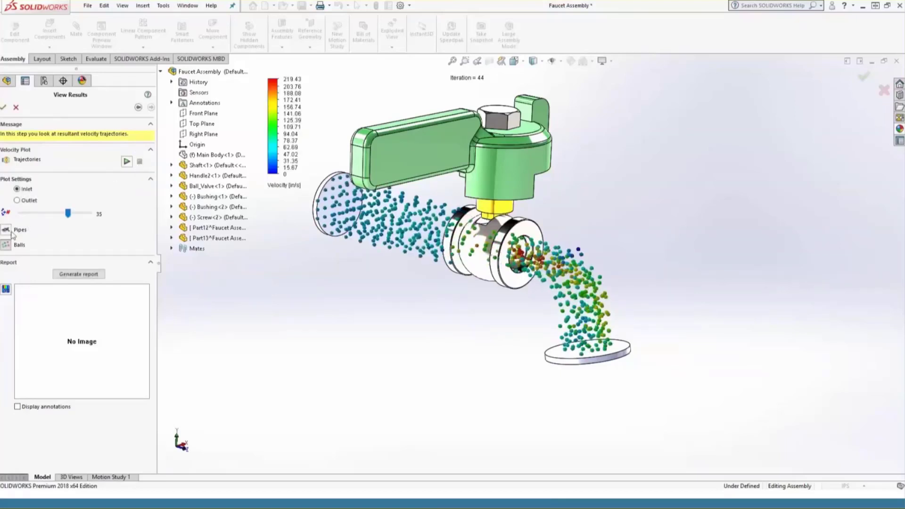
left_click(6, 230)
left_click(127, 161)
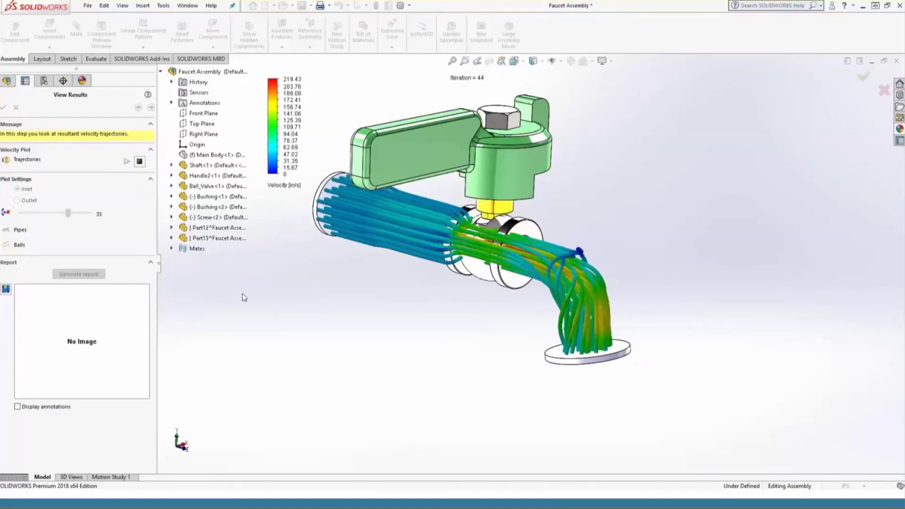
left_click(143, 165)
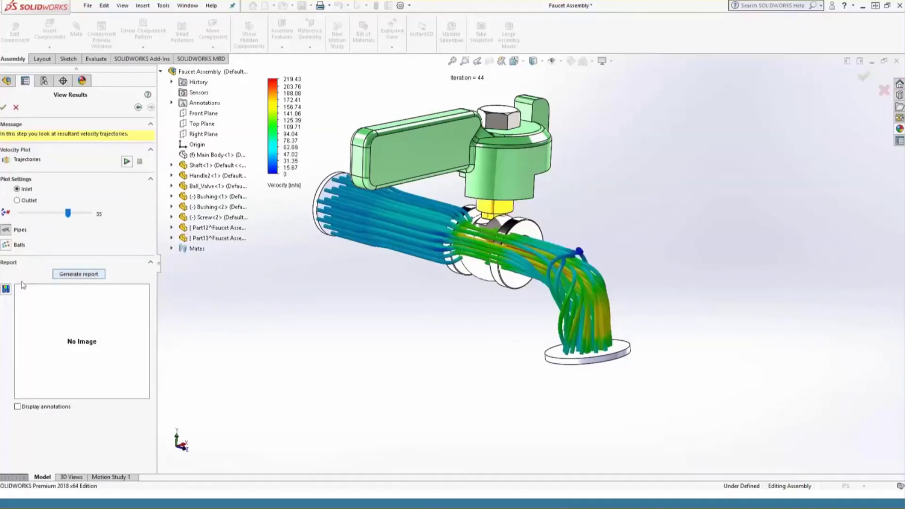
Capture a snapshot of the pipe trajectories for the report and generate the FloXpress report
left_click(6, 289)
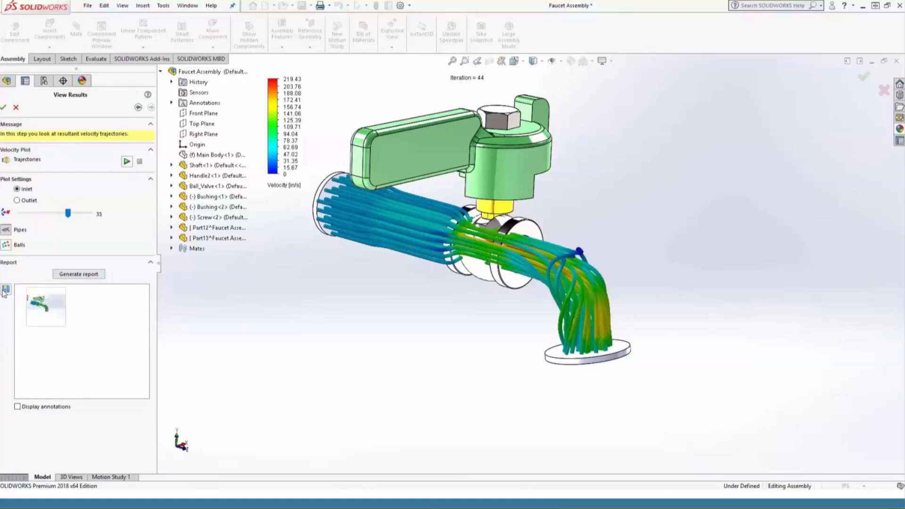
left_click(92, 276)
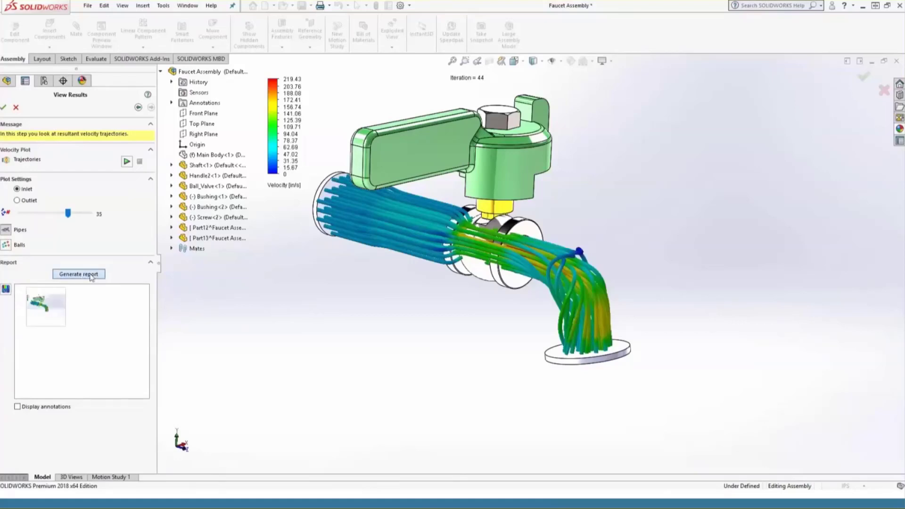